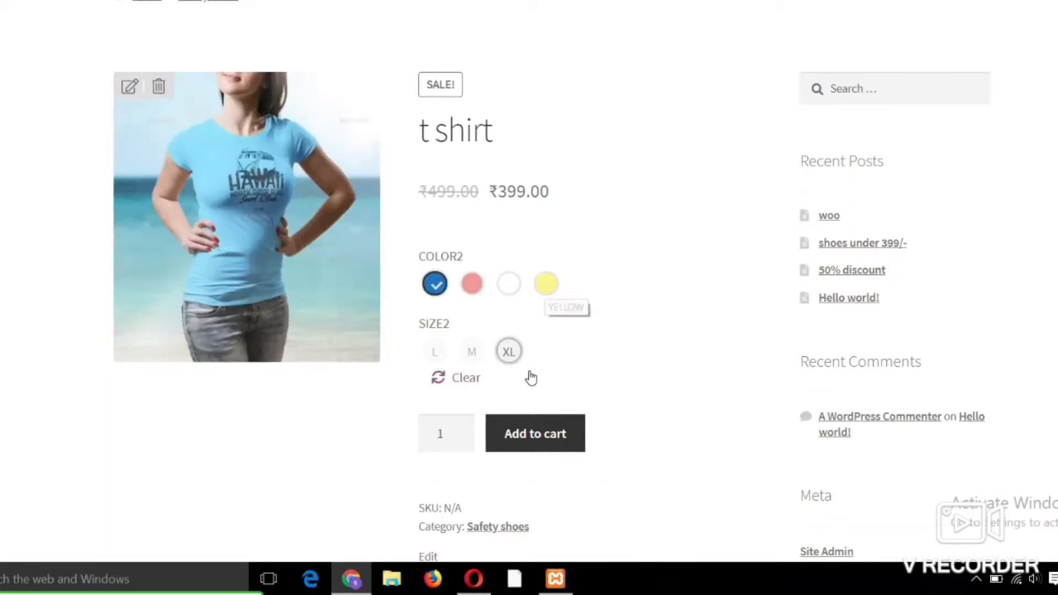
- Set the t shirt's quantity to 10 and add it to the cart
left_click(459, 429)
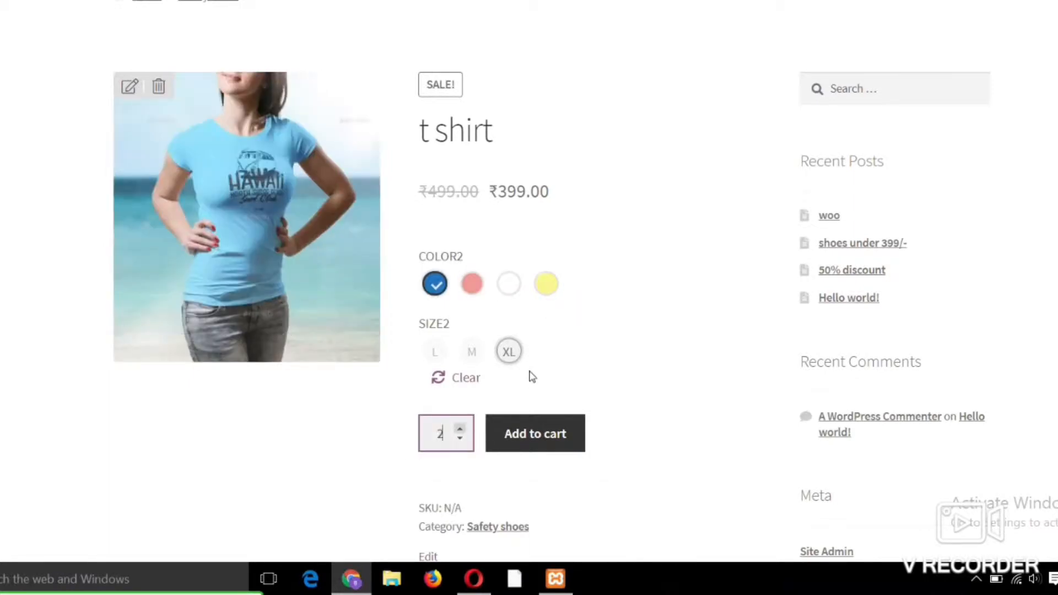
type("10")
key("BackSpace")
key("BackSpace")
key("BackSpace")
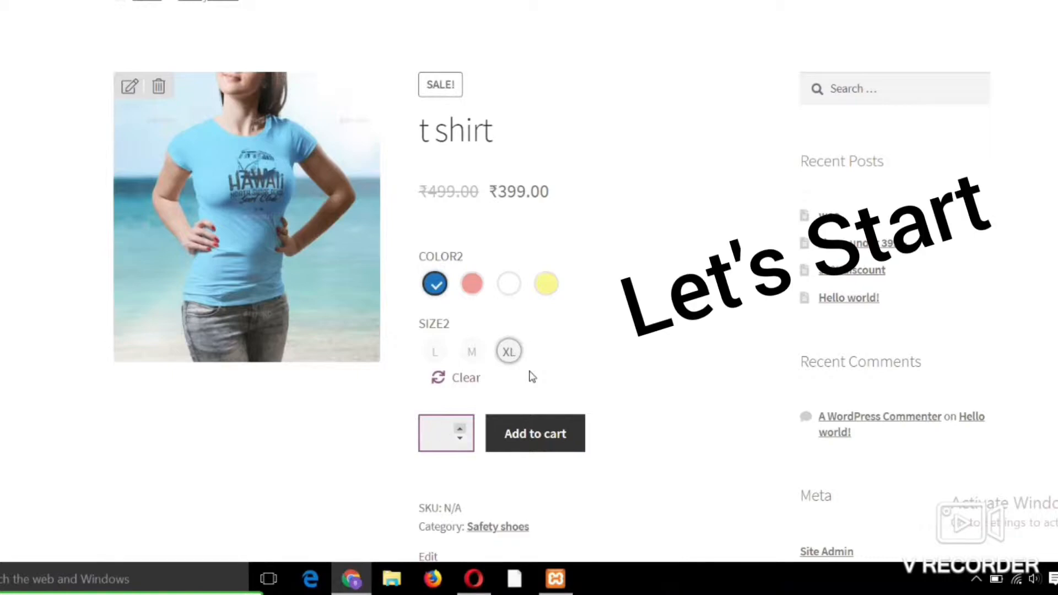
type("10")
left_click(535, 433)
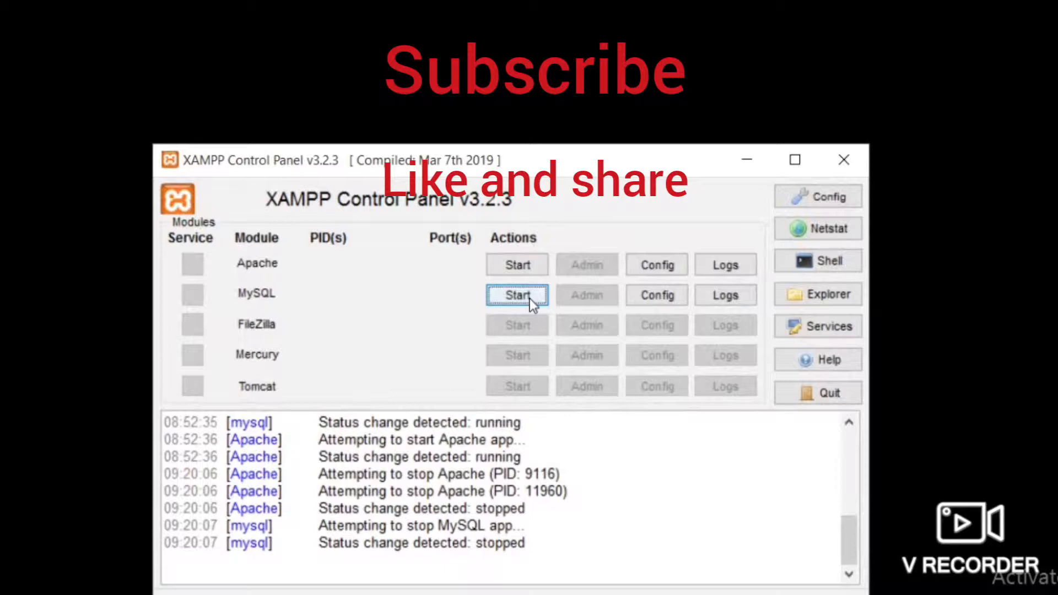
- Start the MySQL and Apache modules in the XAMPP Control Panel
left_click(530, 299)
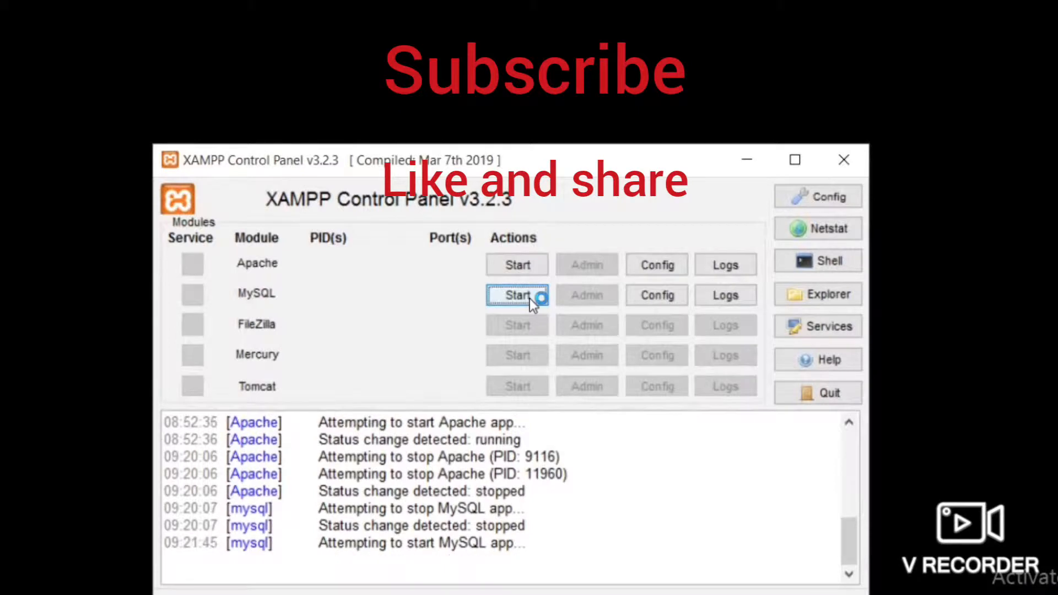
left_click(525, 264)
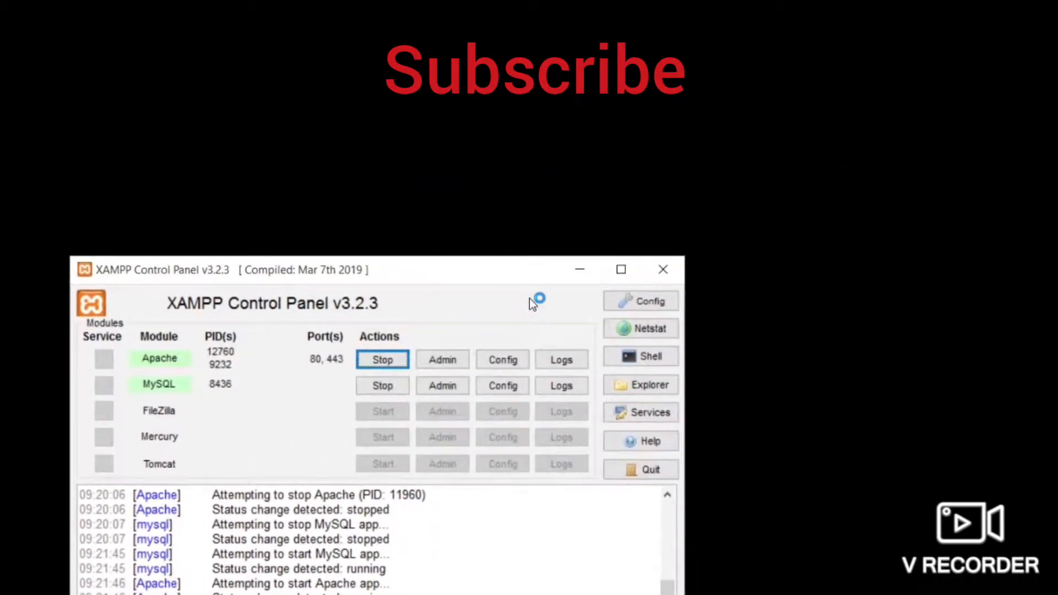
left_click(580, 303)
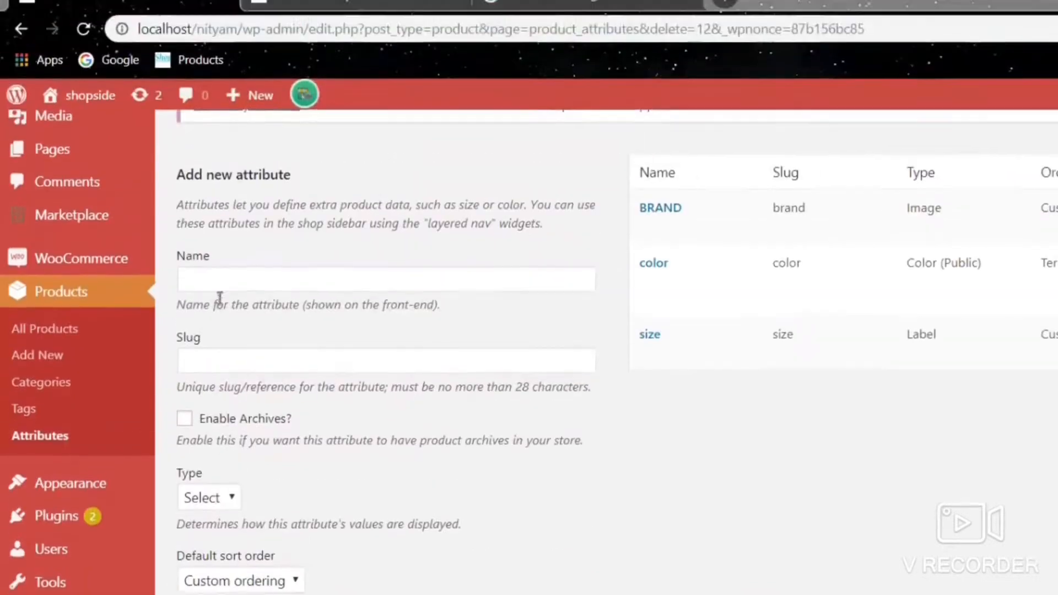
- Add a product attribute named COLOR2 with the slug color2 and the type Color
left_click(226, 173)
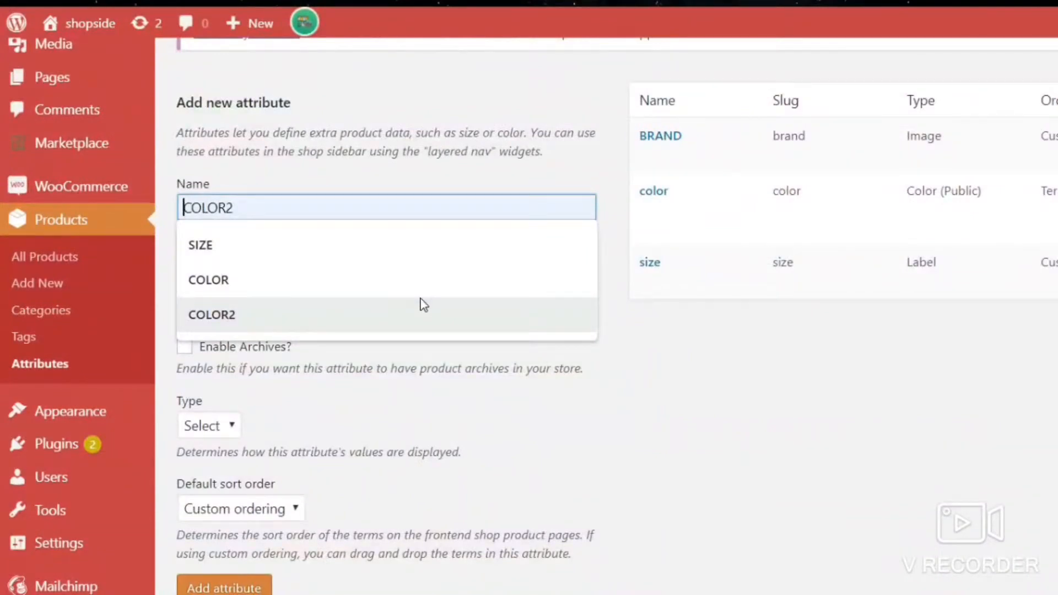
left_click(423, 308)
left_click(422, 298)
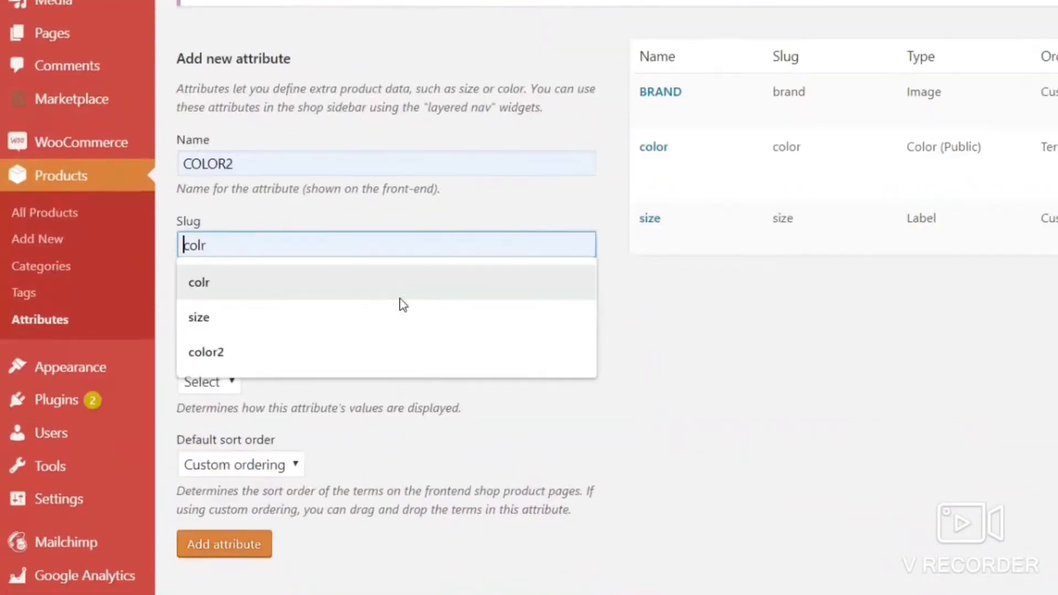
left_click(400, 394)
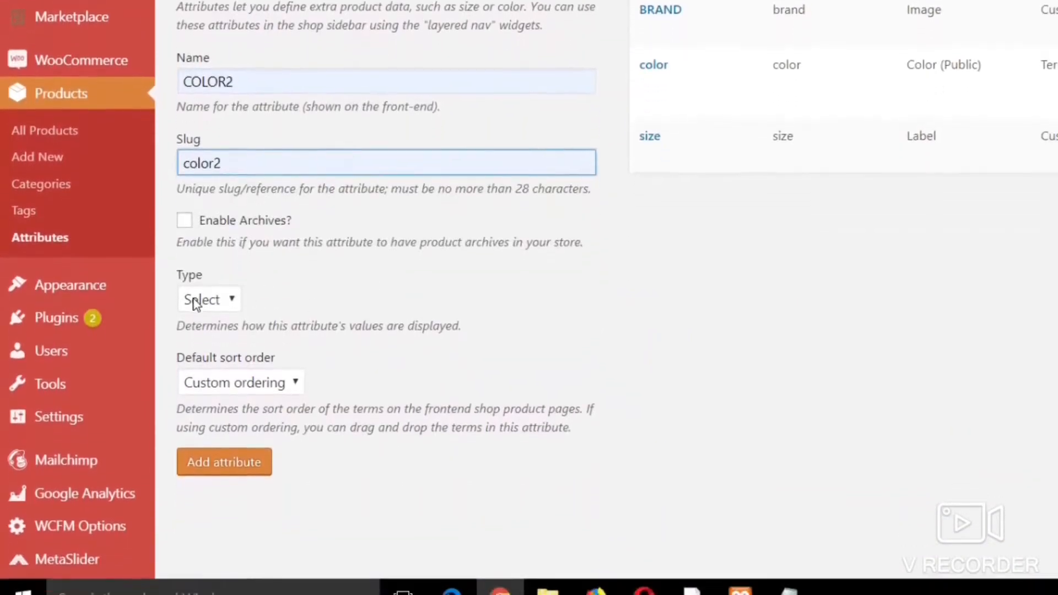
left_click(230, 342)
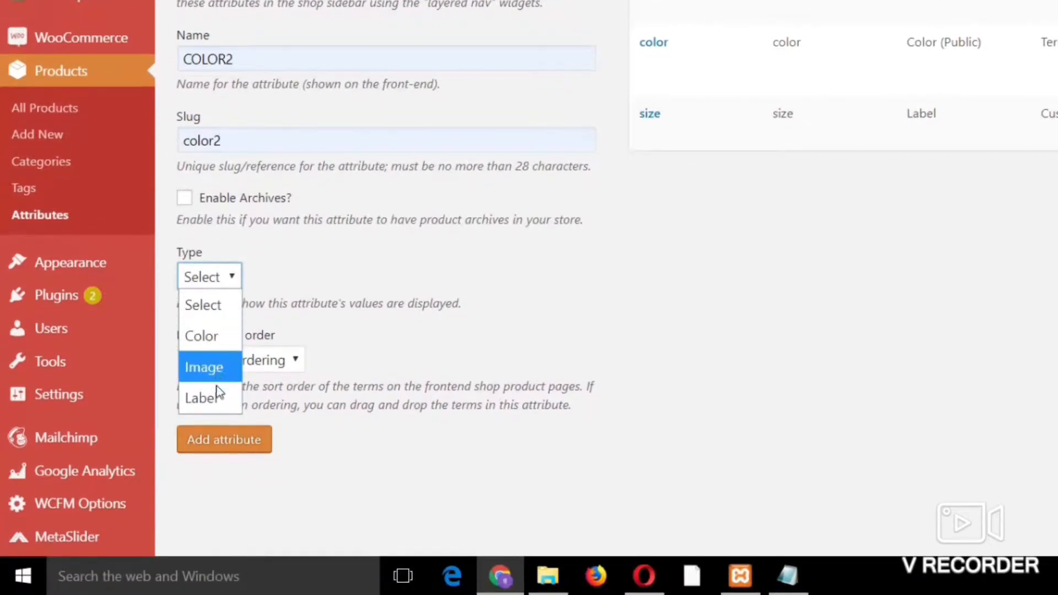
left_click(211, 343)
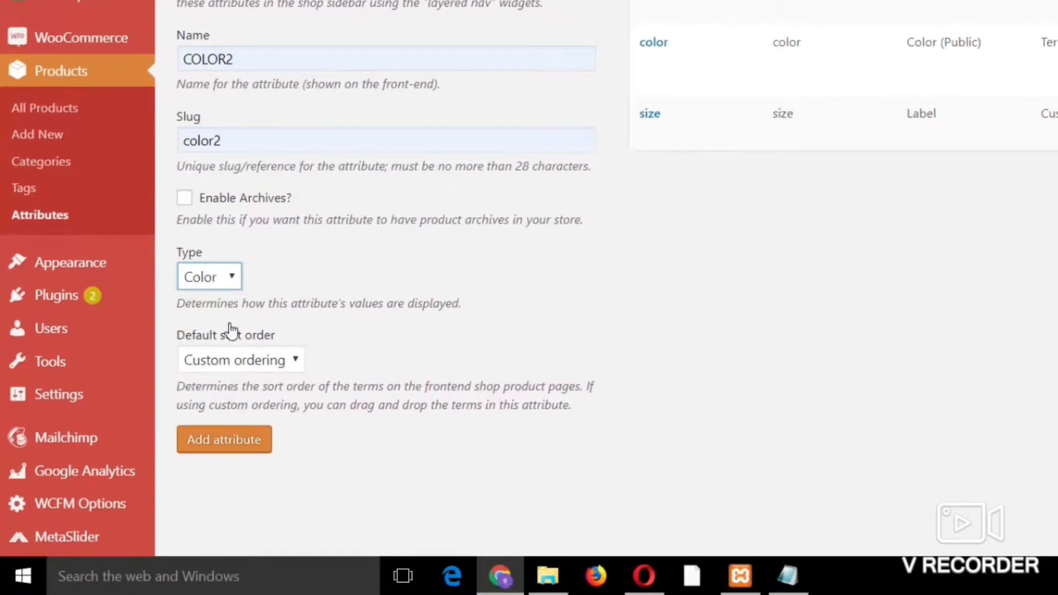
left_click(238, 446)
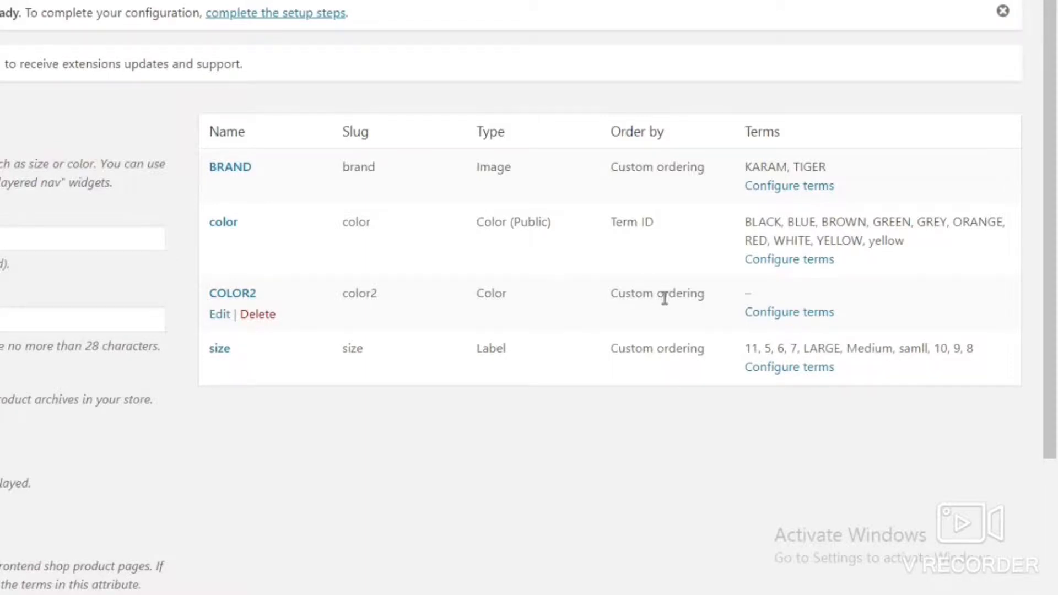
- Open the term configuration of the COLOR2 attribute
left_click_drag(665, 297, 550, 292)
left_click(550, 292)
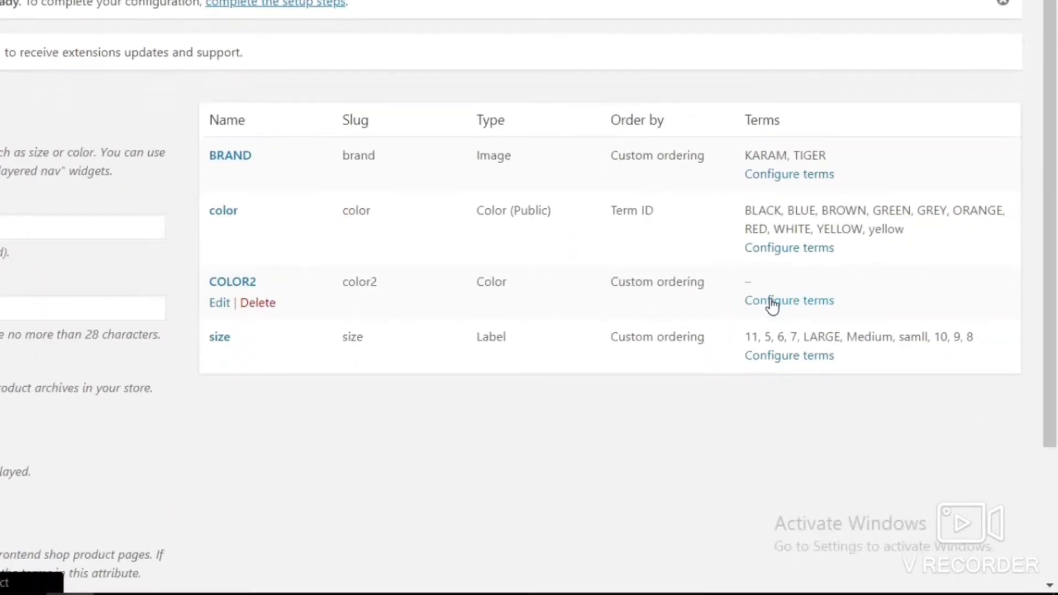
left_click(772, 304)
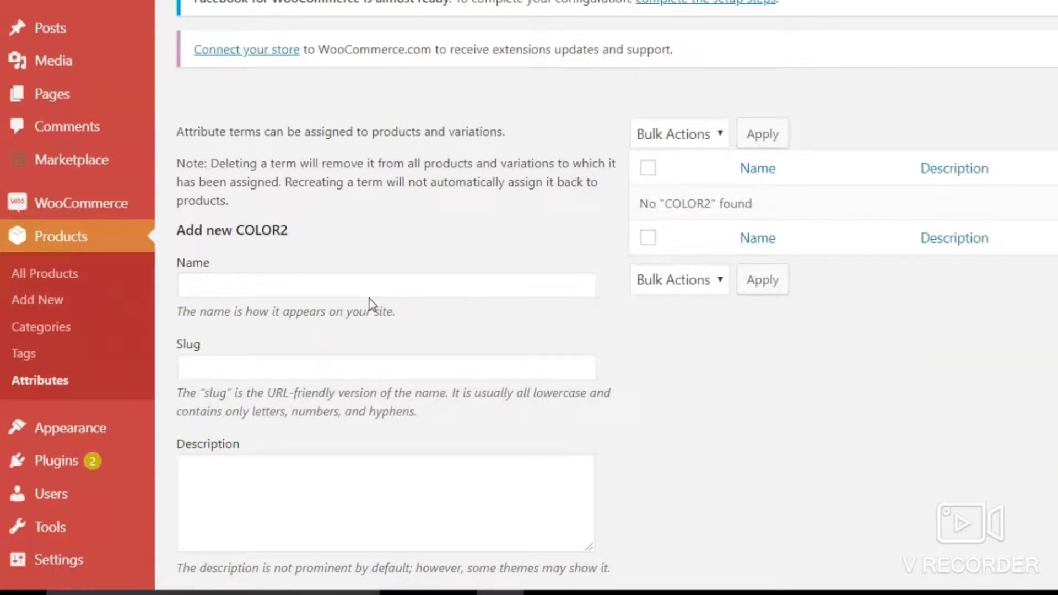
- Enter RED as the new COLOR2 term's name and red as its slug
left_click(370, 298)
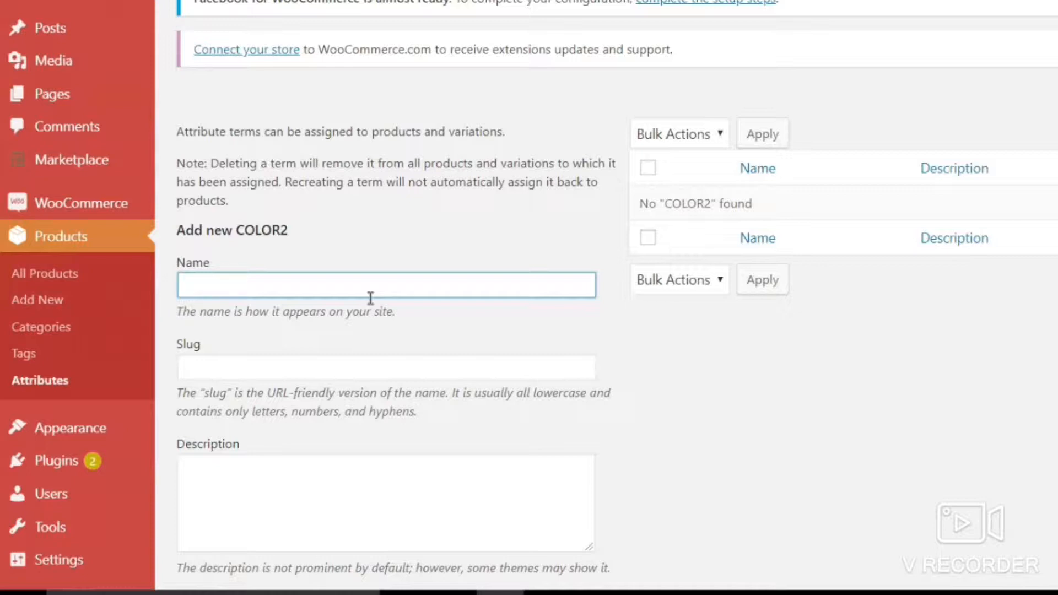
type("RED")
key("Tab")
type("red")
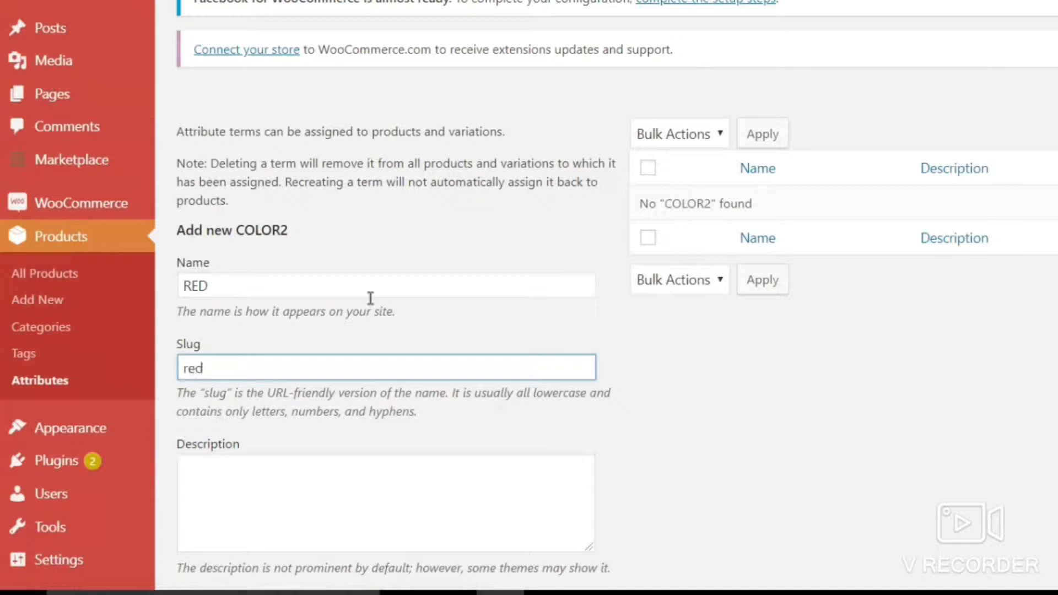
left_click(369, 298)
- Give the RED term the red preset colour #dd3333 and add it to COLOR2
scroll(369, 300, "down", 3)
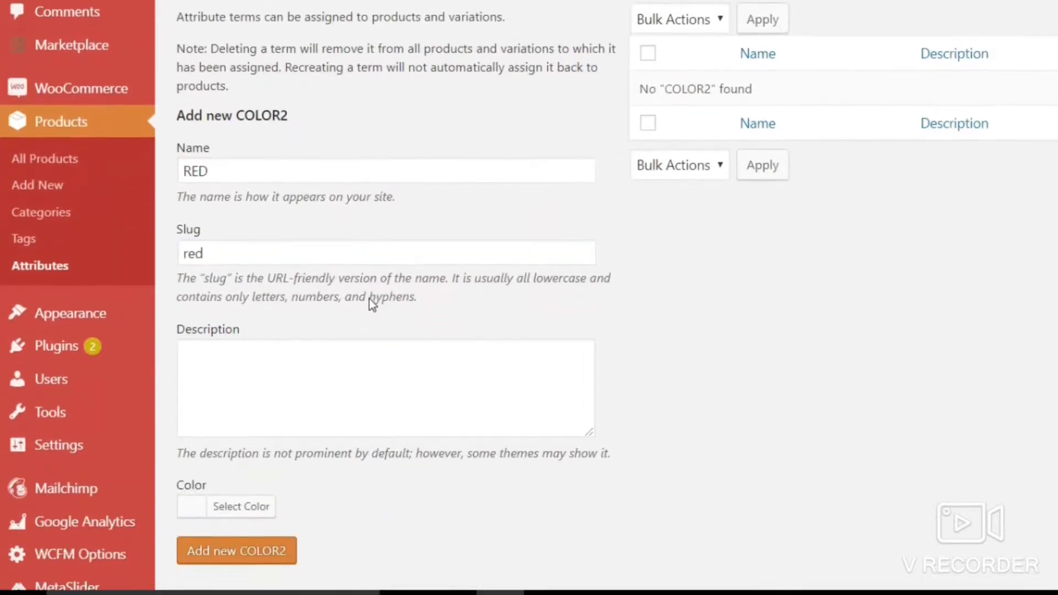
left_click(241, 448)
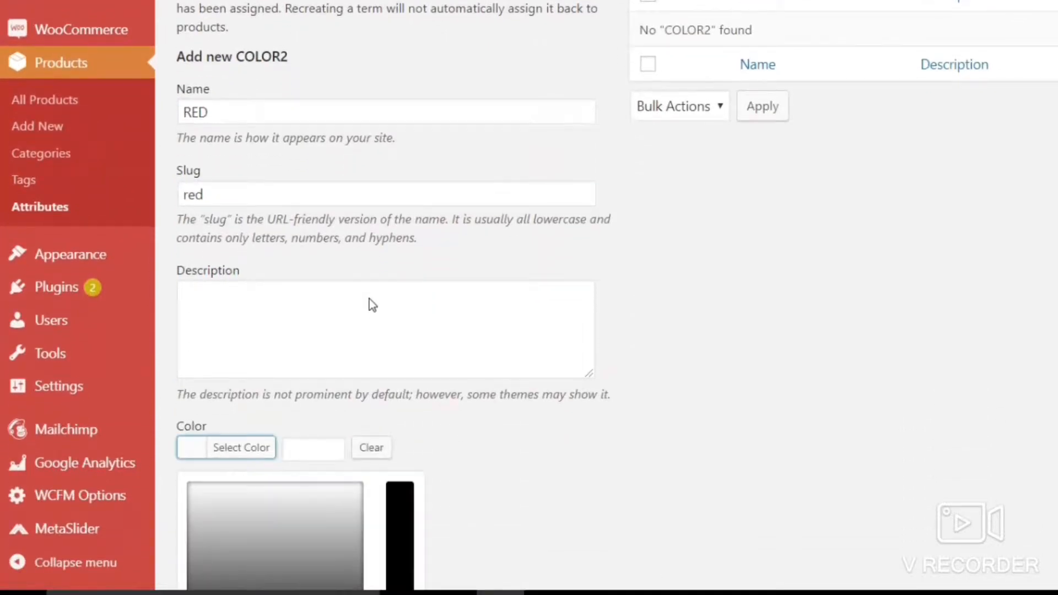
scroll(369, 299, "down", 3)
left_click(241, 477)
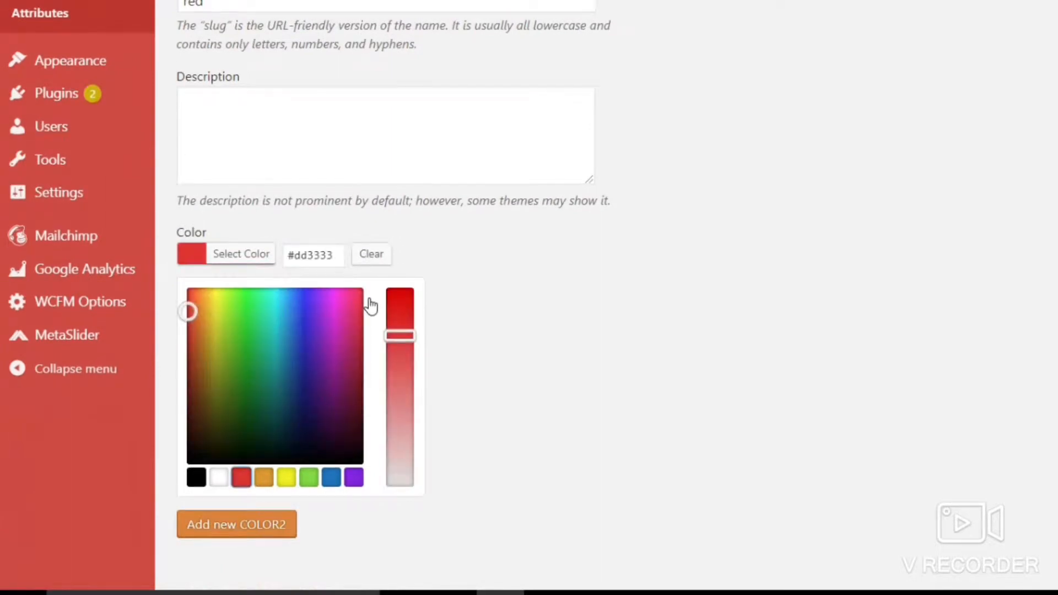
left_click(237, 524)
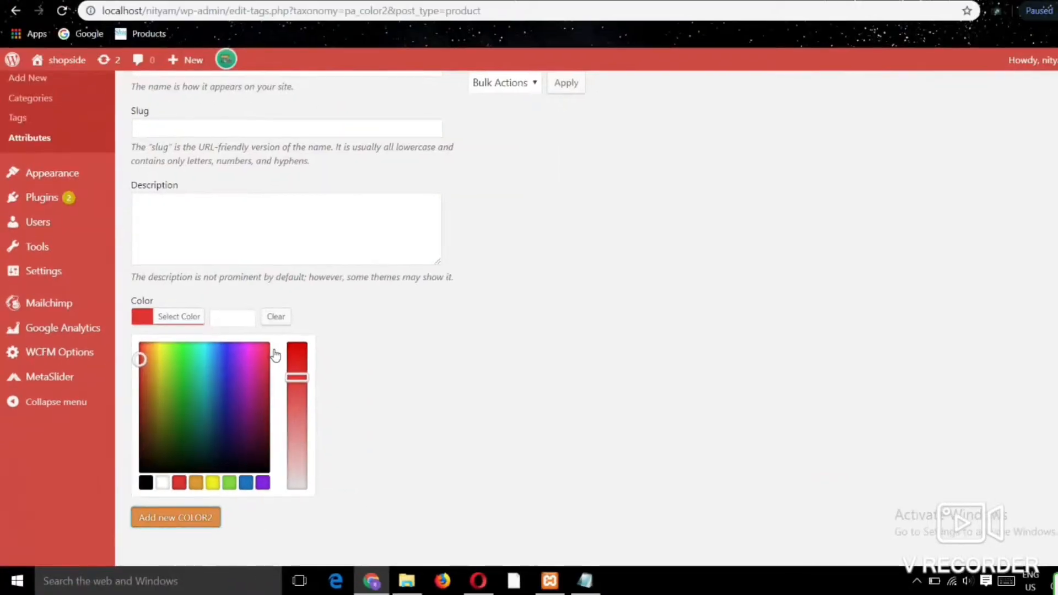
left_click(176, 518)
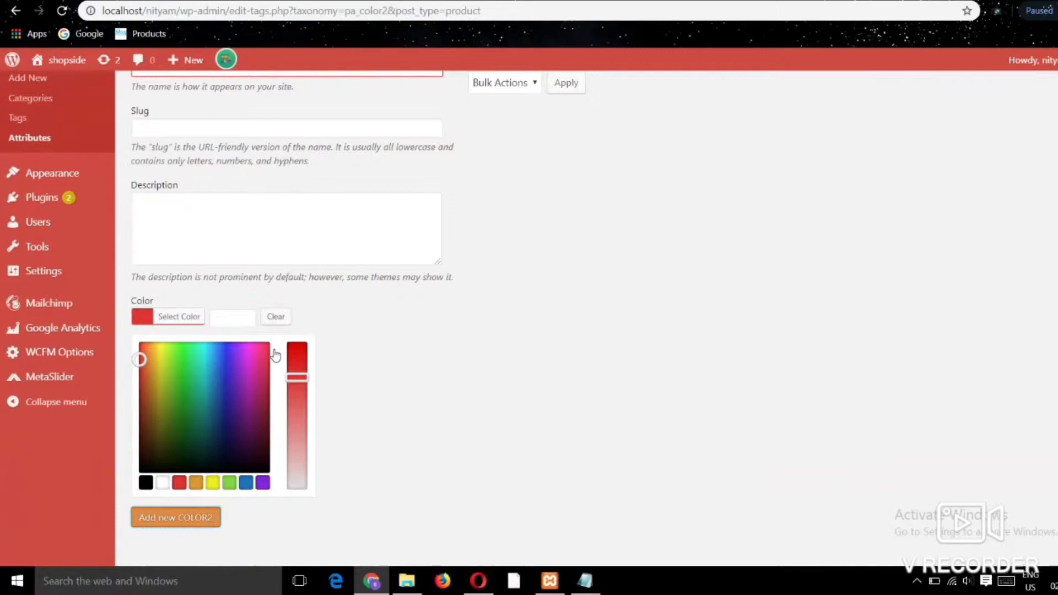
left_click(179, 482)
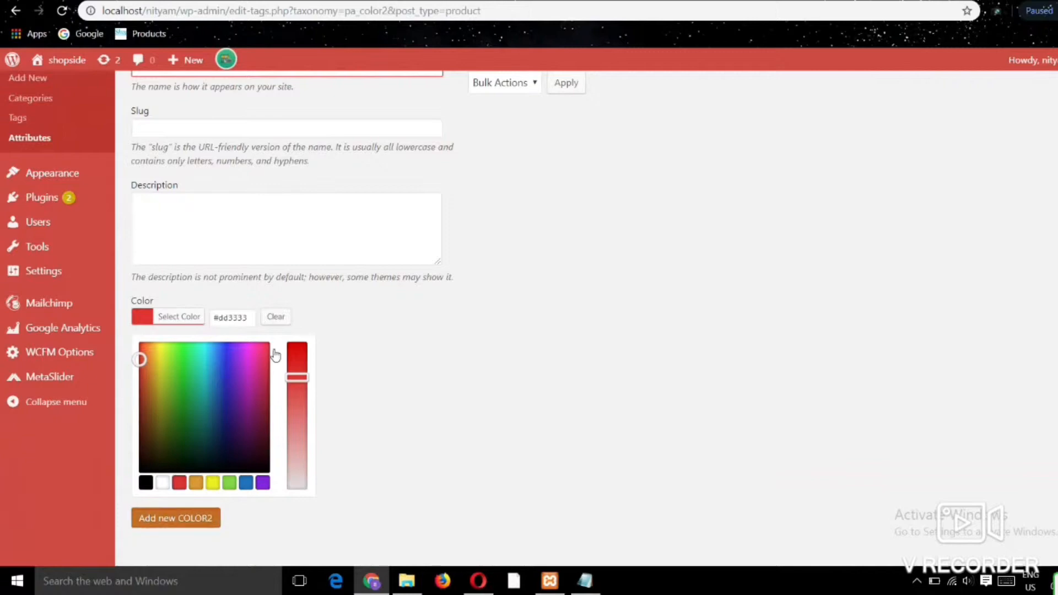
left_click(176, 518)
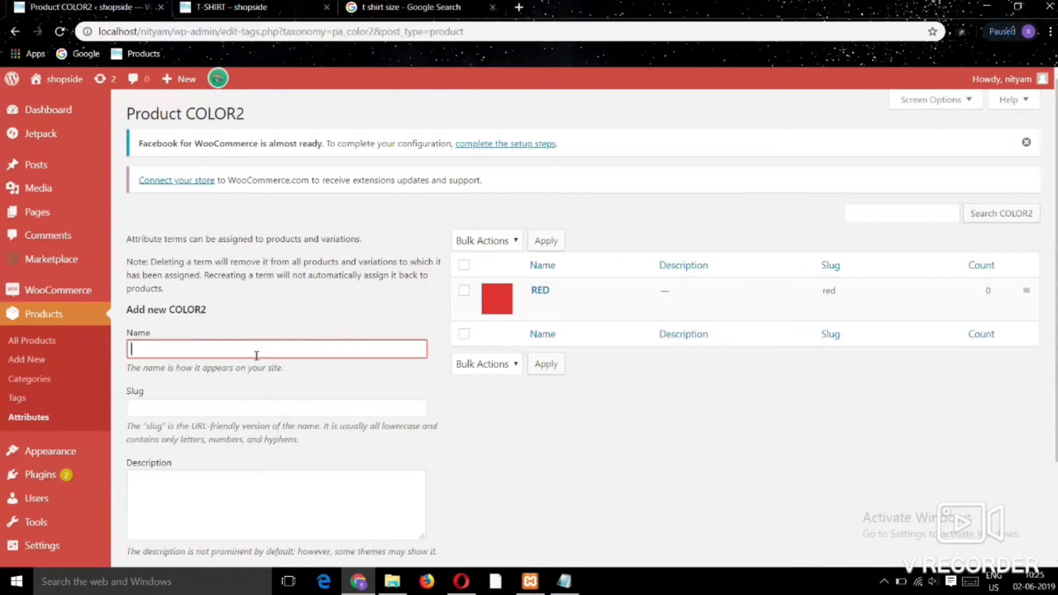
- Enter BLUE as the next COLOR2 term's name and blue as its slug
type("BLUE")
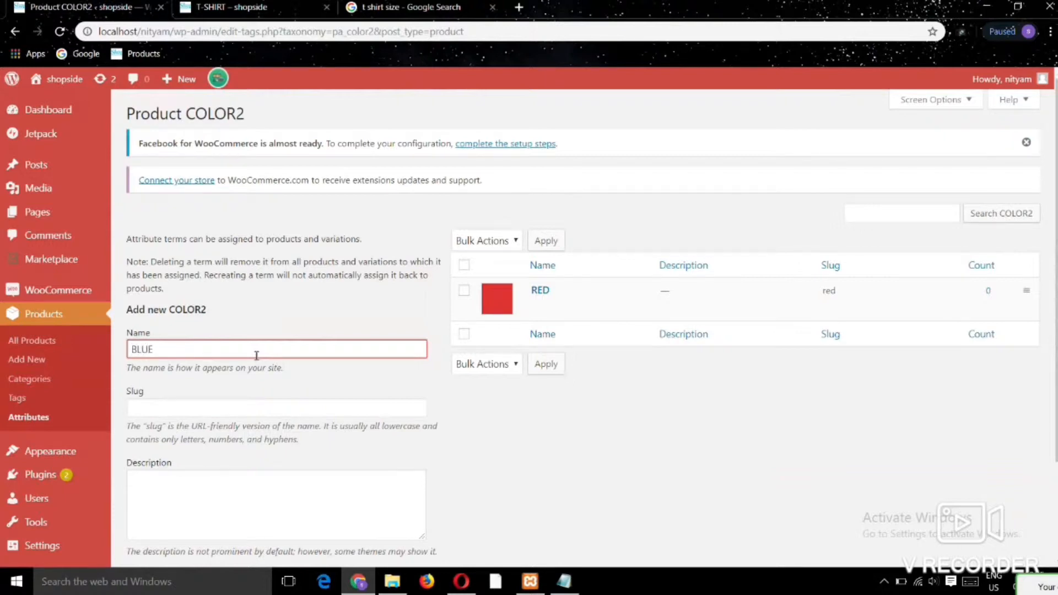
key("Tab")
type("bl")
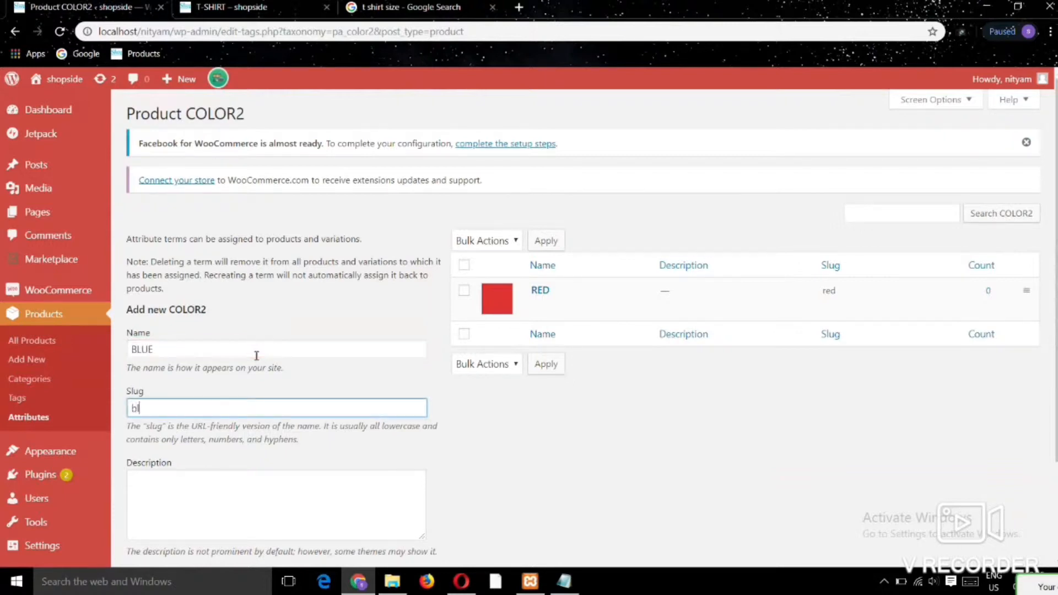
type("ue")
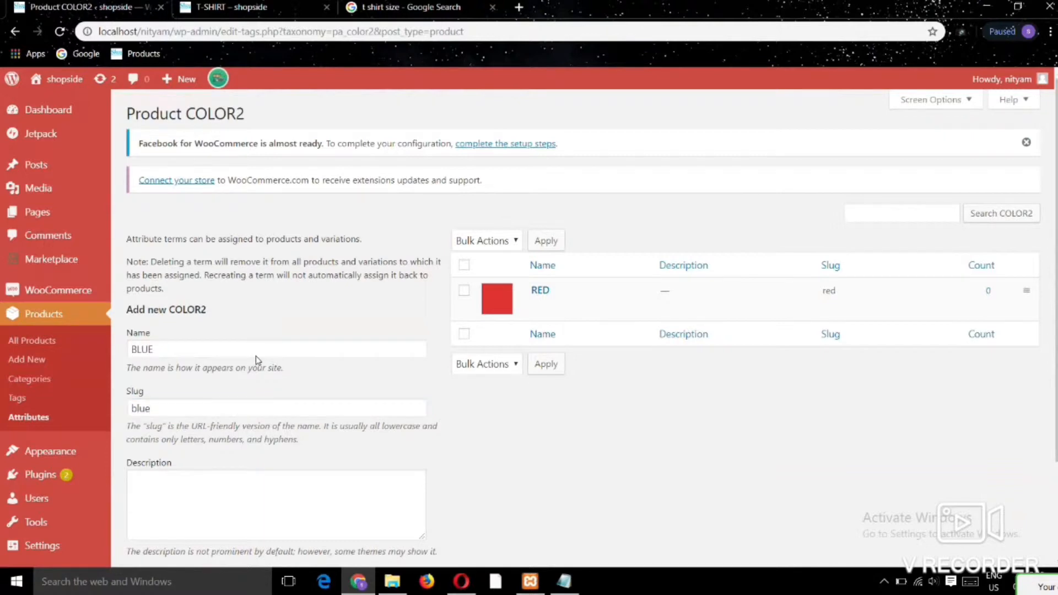
- Give the BLUE term the blue preset colour #1e73be and add it to COLOR2
scroll(256, 356, "down", 3)
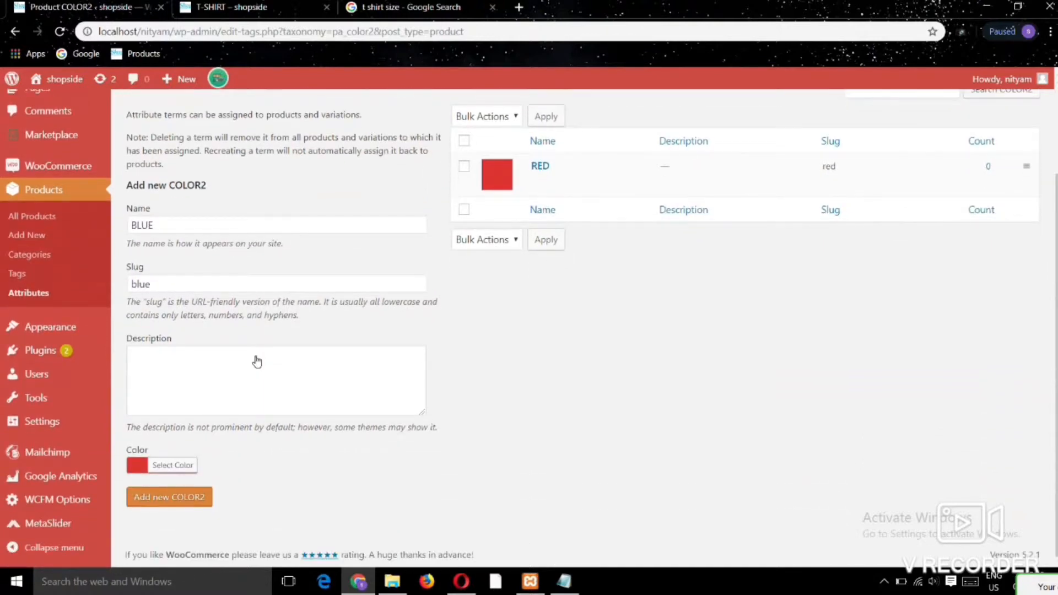
left_click(172, 465)
left_click(257, 361)
left_click(173, 465)
scroll(257, 361, "down", 3)
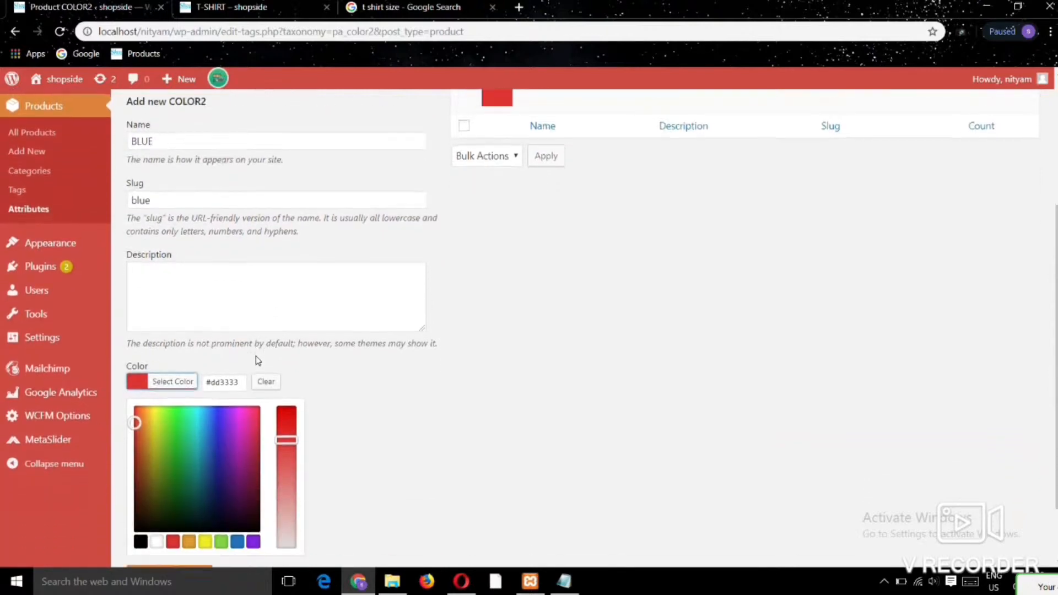
left_click(237, 485)
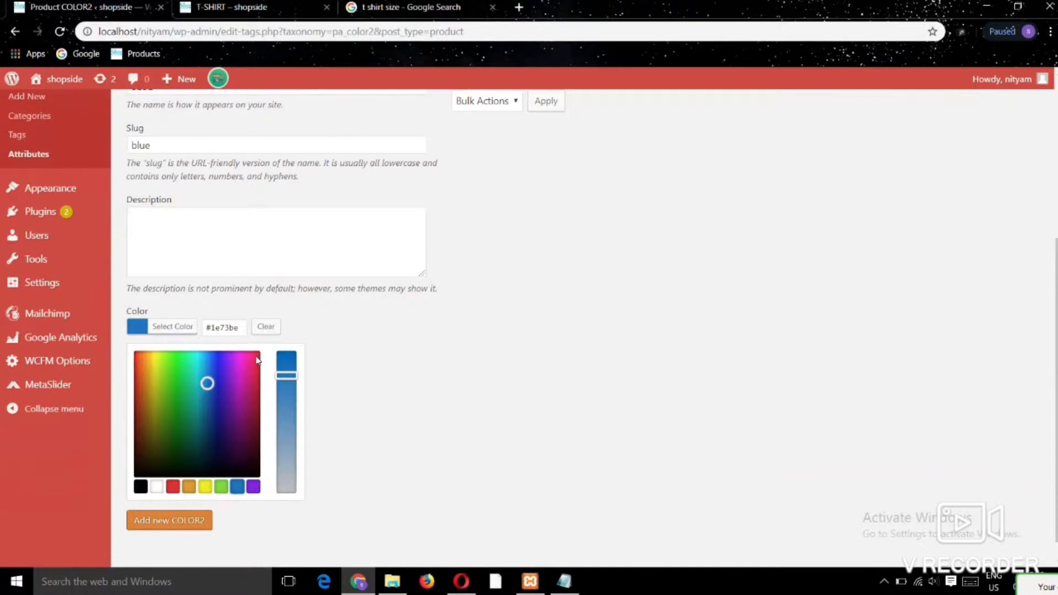
key("Tab")
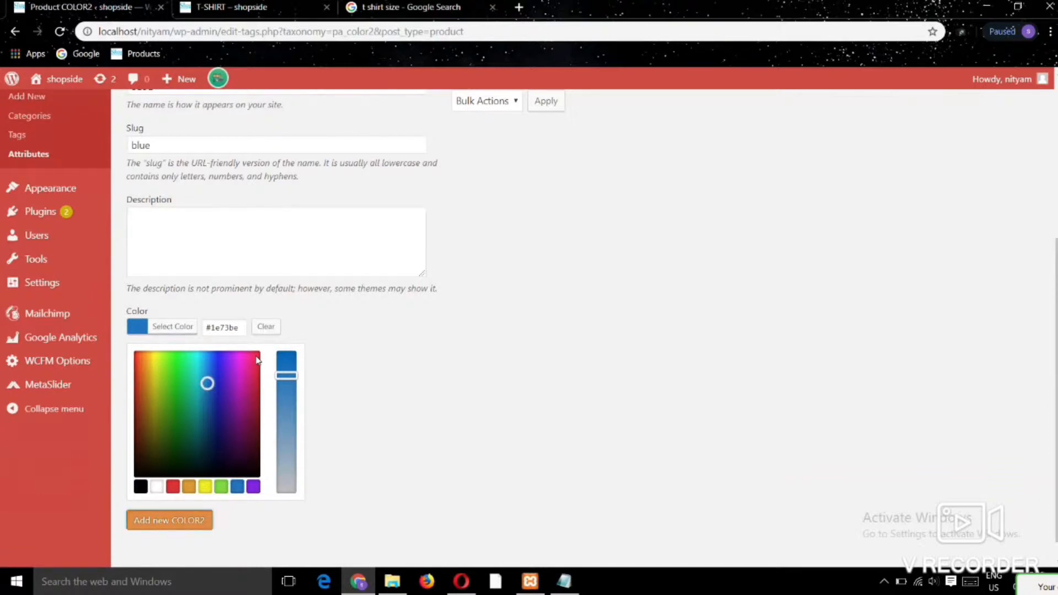
key("Return")
- Enter WHITE as the next COLOR2 term's name and white as its slug
scroll(257, 361, "up", 5)
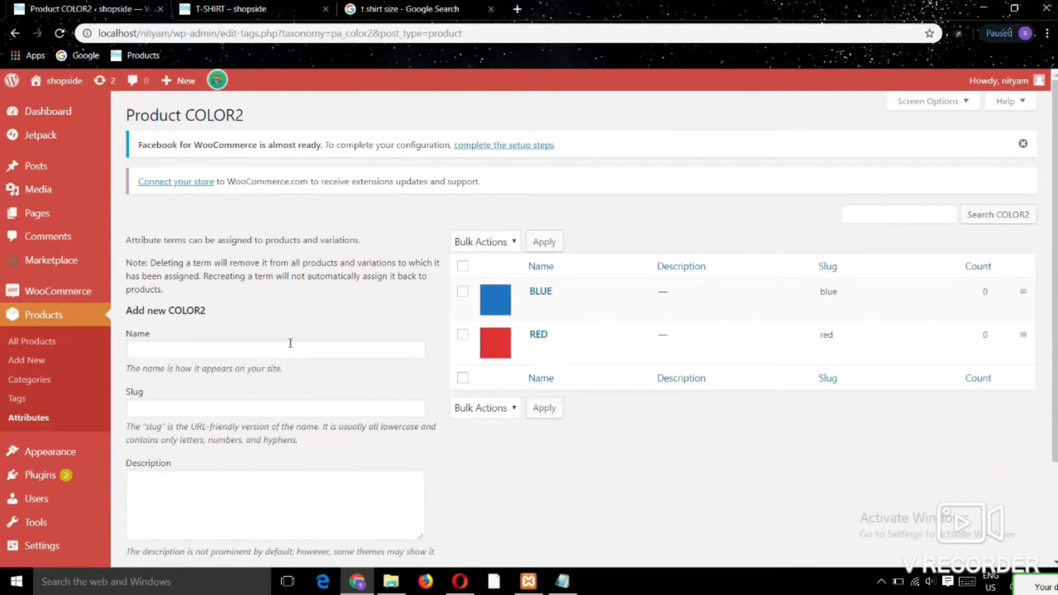
left_click(291, 343)
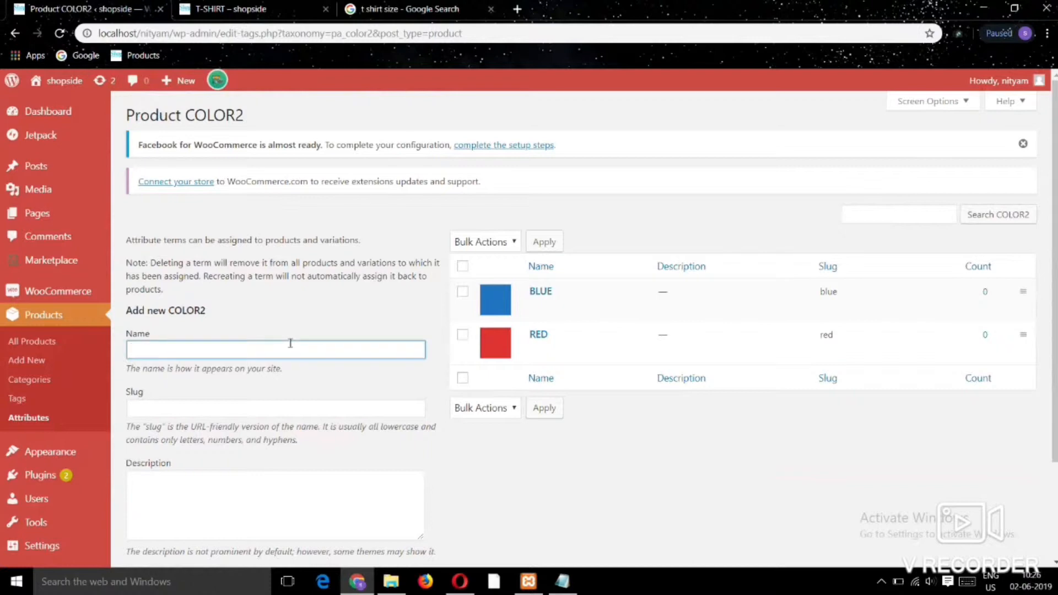
type("WHITE")
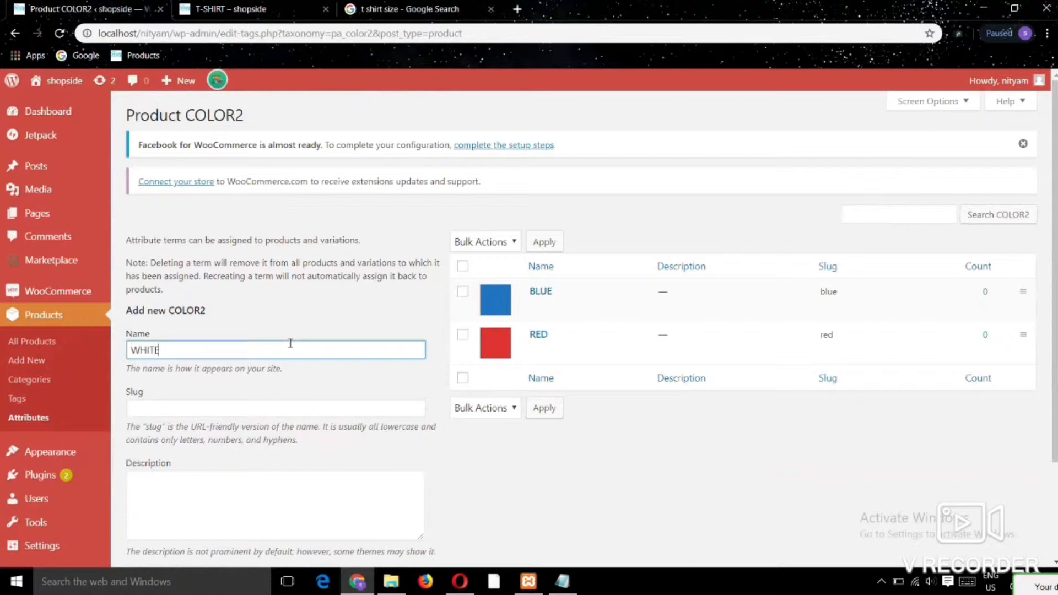
key("Tab")
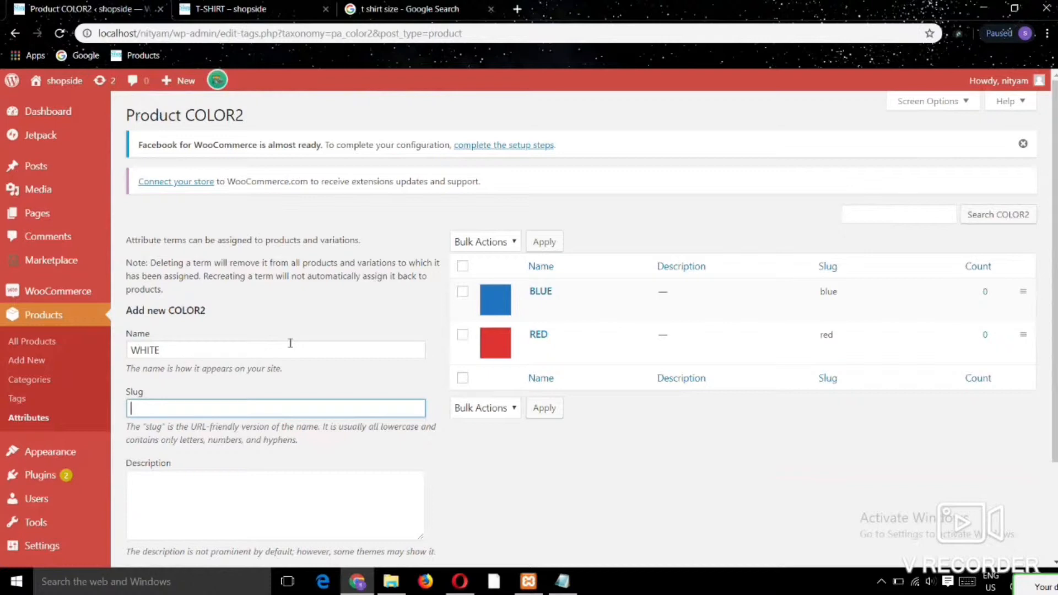
type("white")
scroll(290, 345, "down", 2)
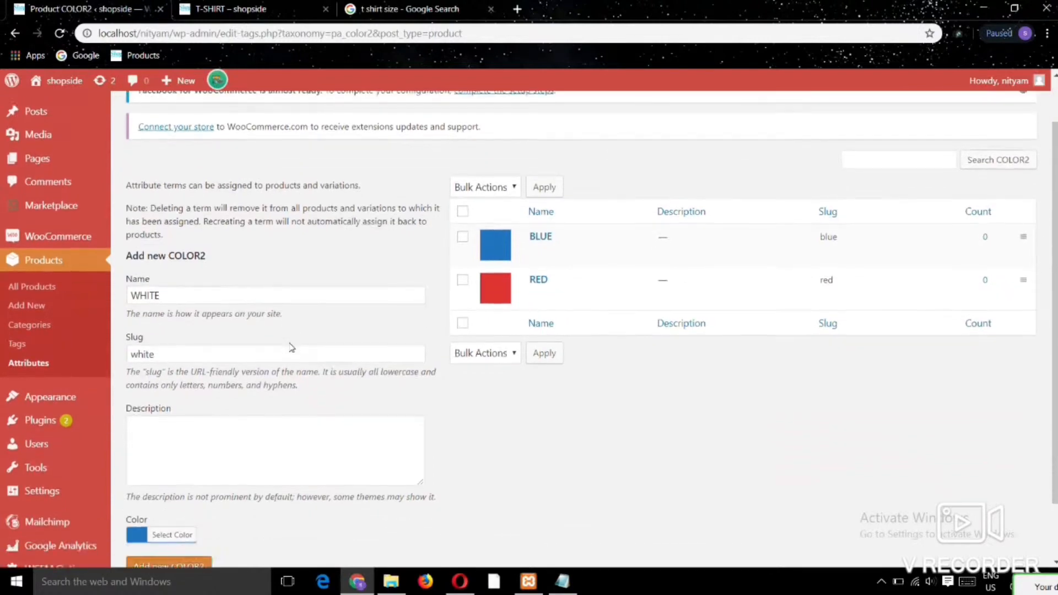
- Give the WHITE term the white preset colour #ffffff and add it to COLOR2
key("Return")
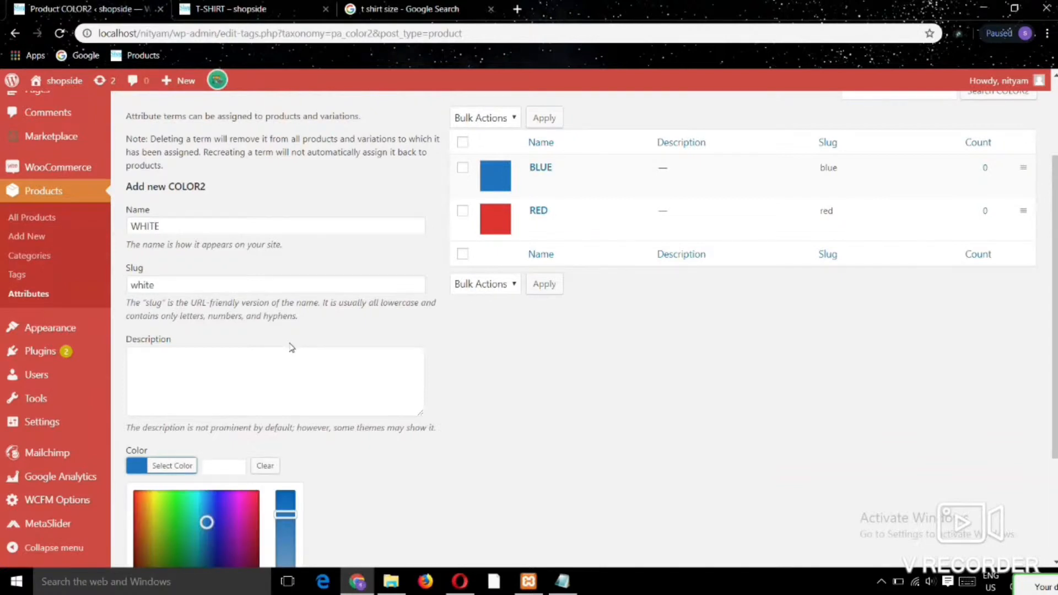
scroll(291, 348, "down", 3)
key("Return")
key("Tab")
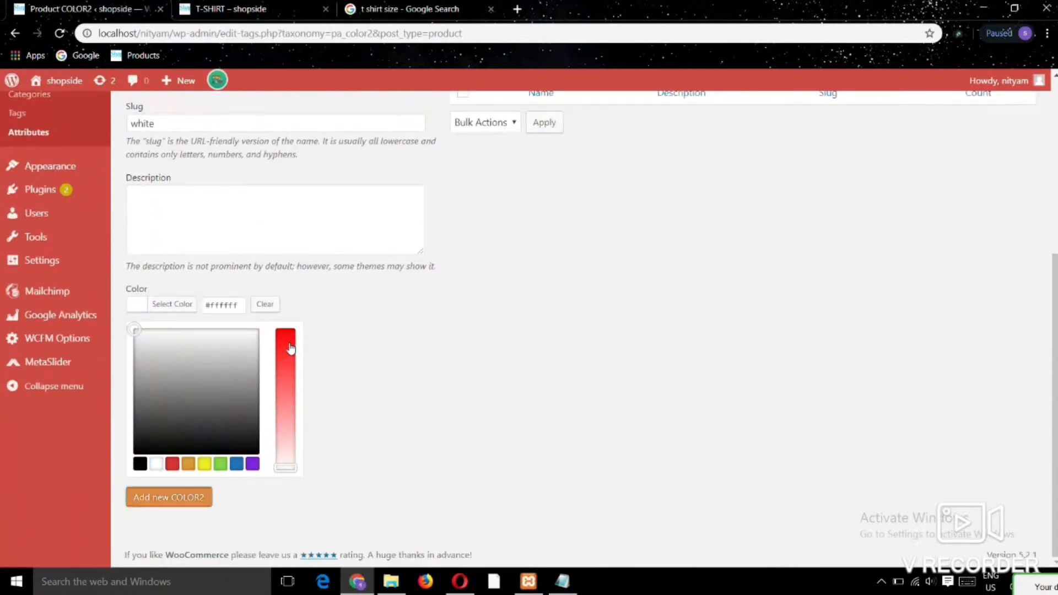
key("Return")
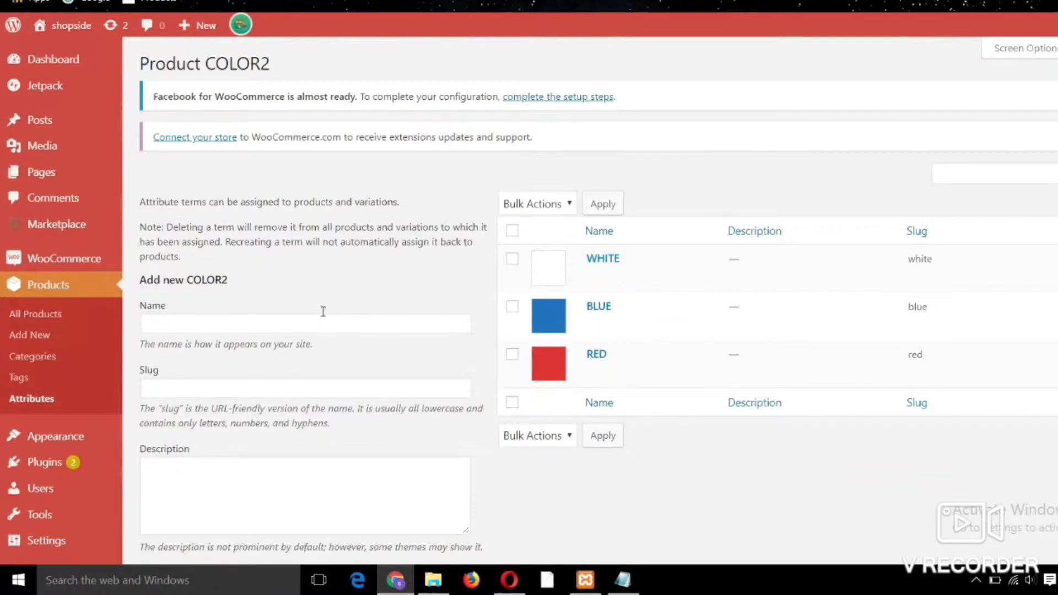
- Enter YELLOW as the next COLOR2 term's name and yellow as its slug
left_click(323, 312)
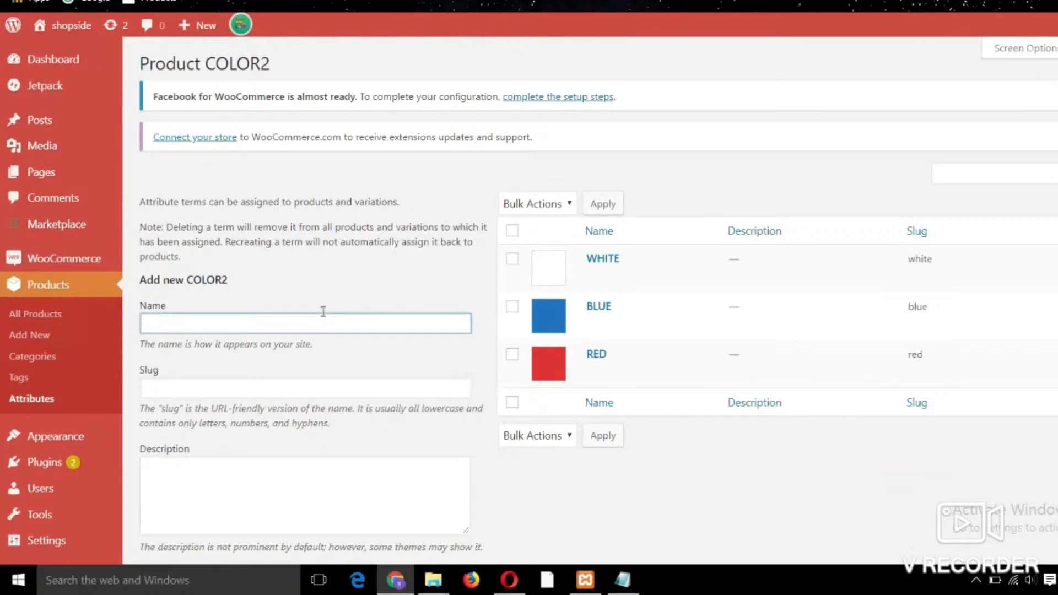
type("YELLOW")
key("Tab")
type("yellow")
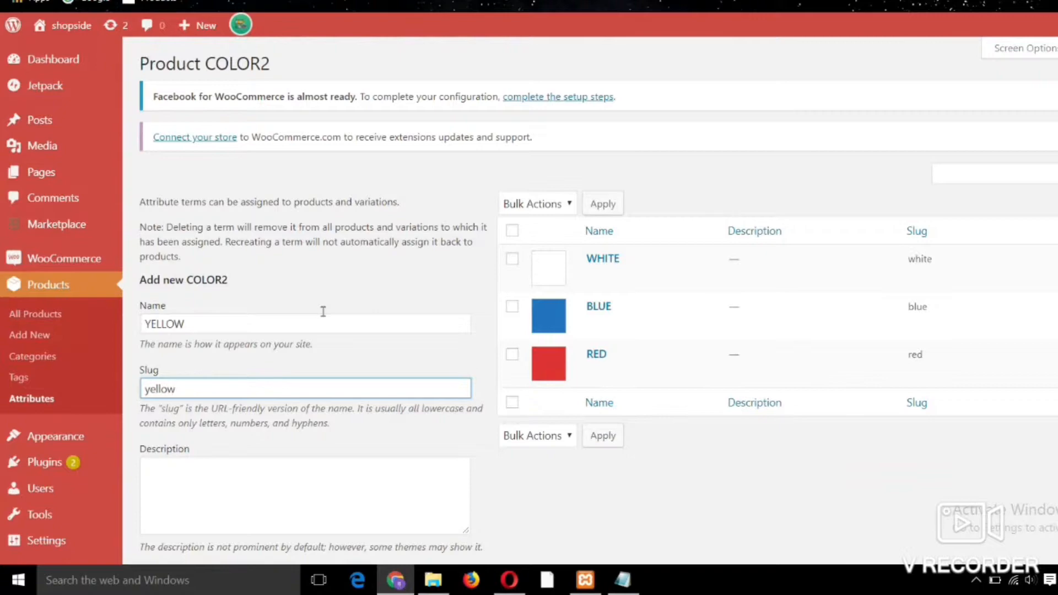
- Give the YELLOW term the yellow preset colour #eeee22 and add it to COLOR2
left_click(324, 312)
scroll(323, 314, "down", 3)
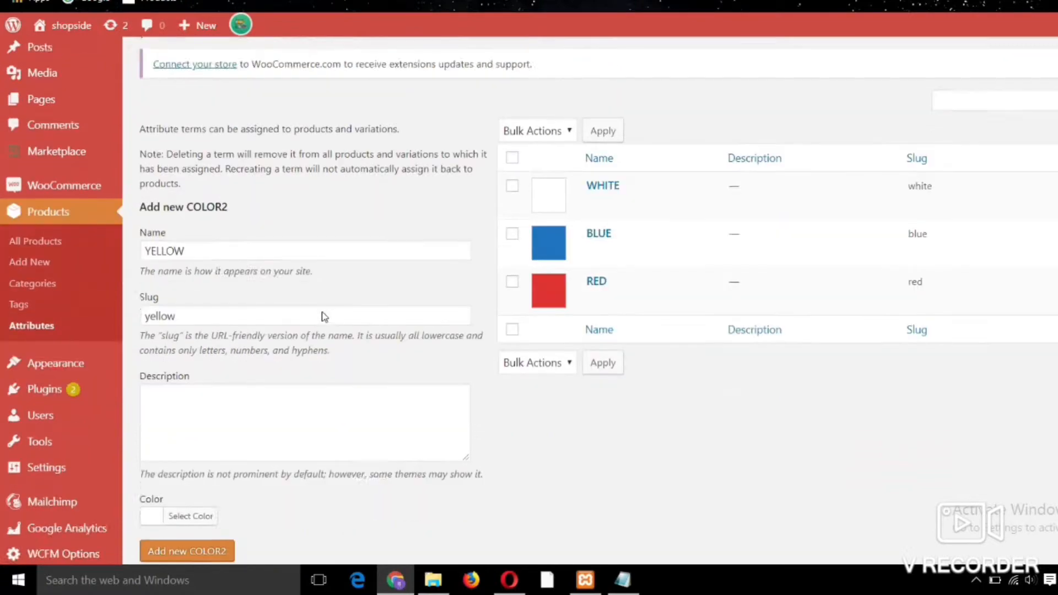
left_click(190, 452)
scroll(323, 316, "down", 3)
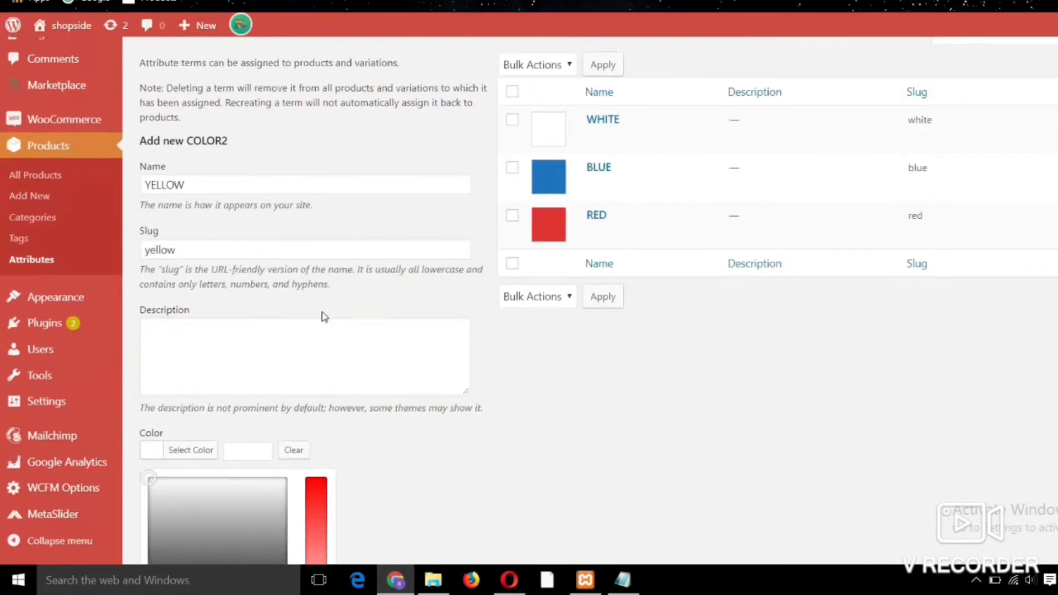
left_click(324, 318)
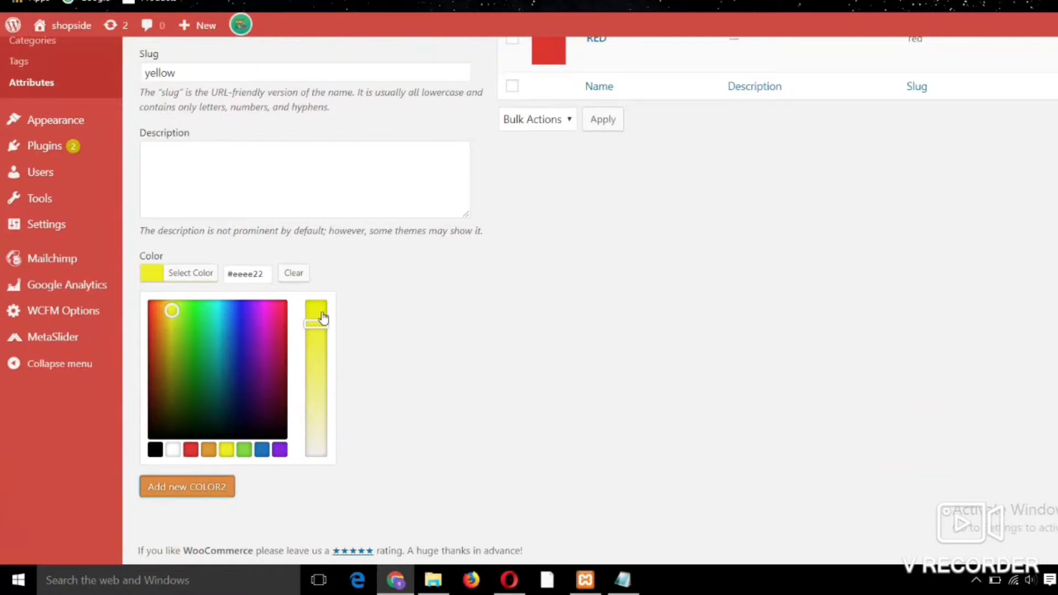
key("Return")
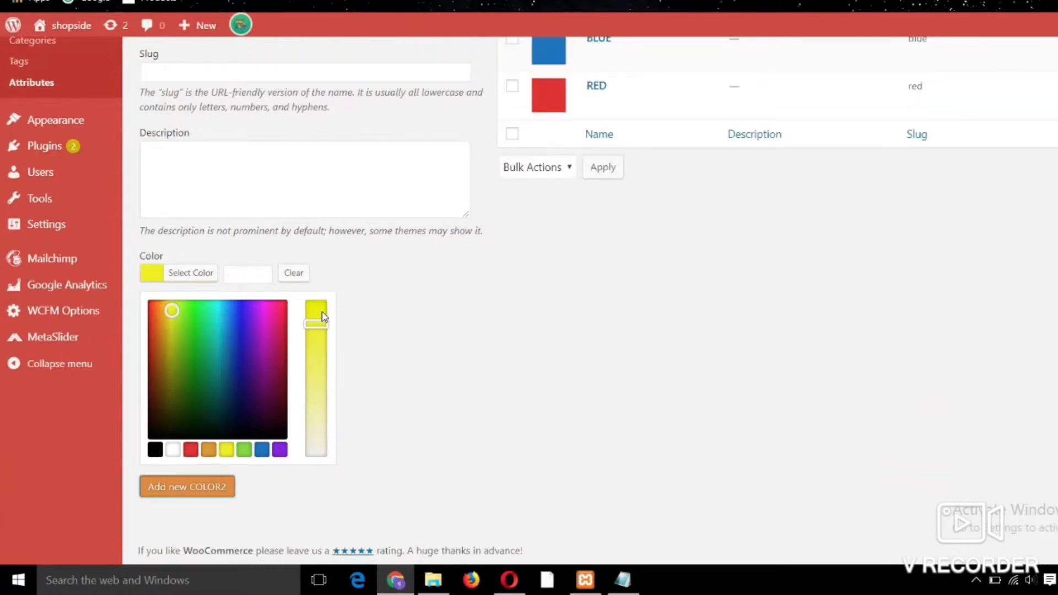
- Review the added COLOR2 terms, return to the product attributes overview and check the COLOR2 entry there
scroll(324, 317, "up", 6)
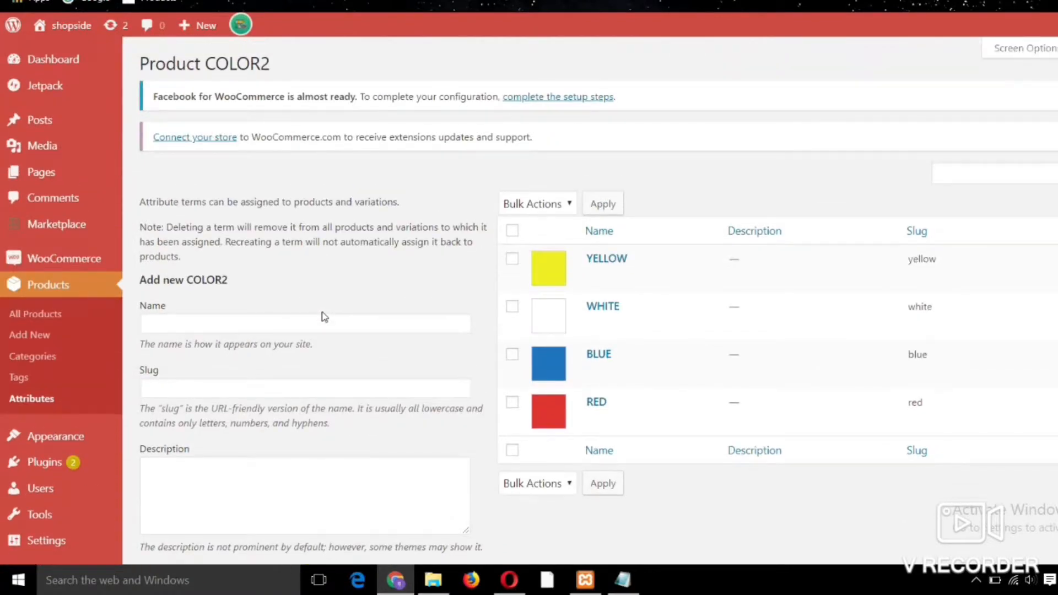
scroll(324, 316, "down", 5)
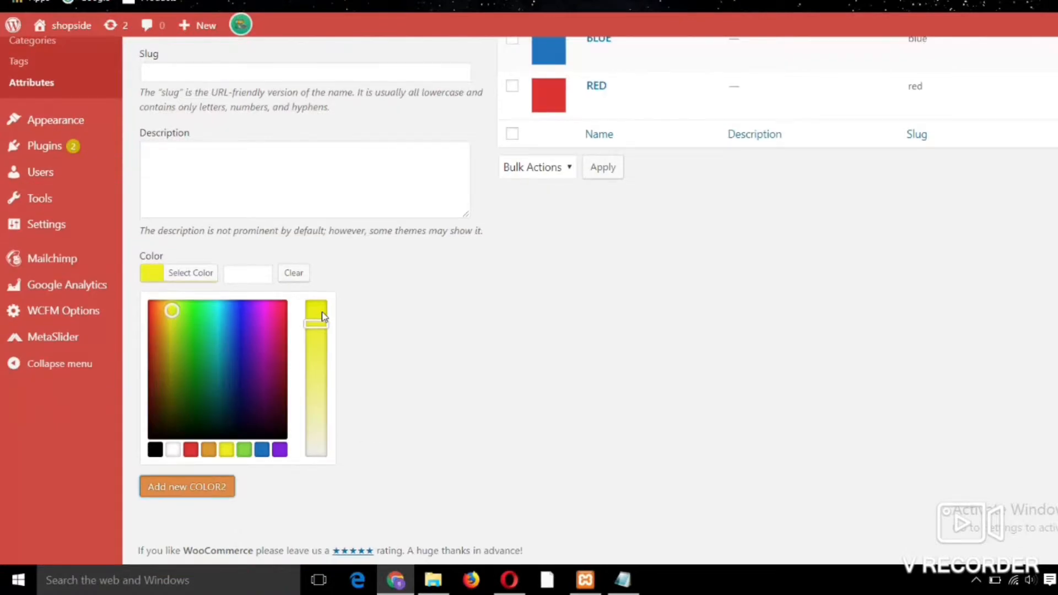
scroll(324, 316, "up", 5)
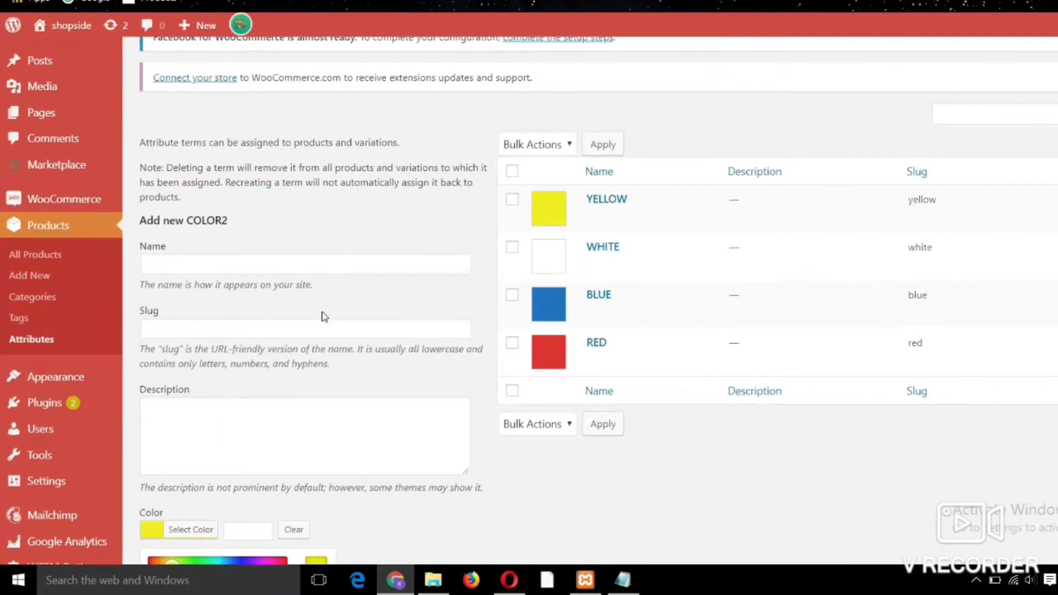
scroll(324, 315, "up", 1)
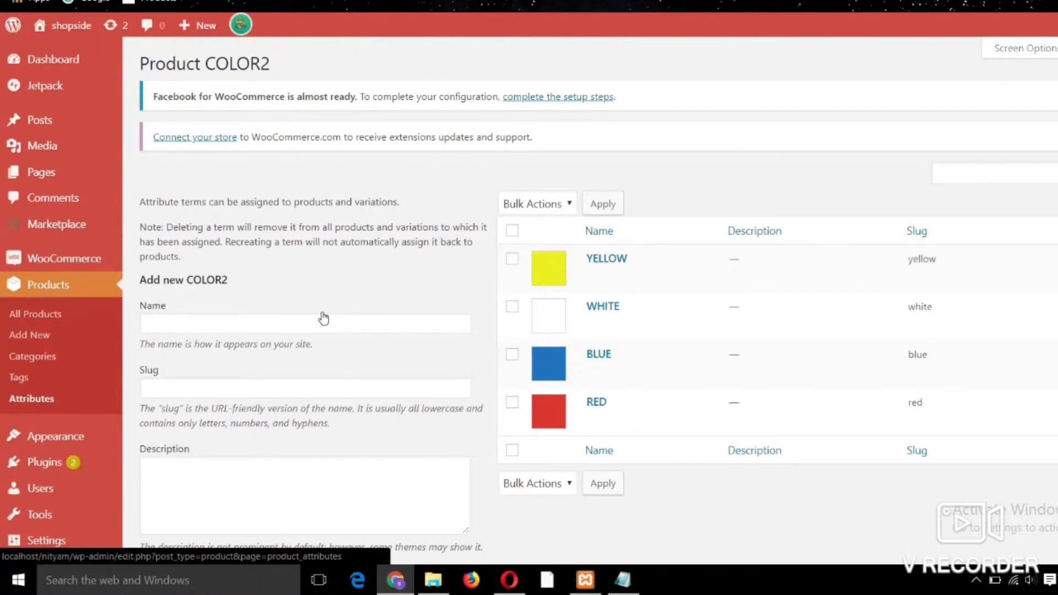
left_click(323, 318)
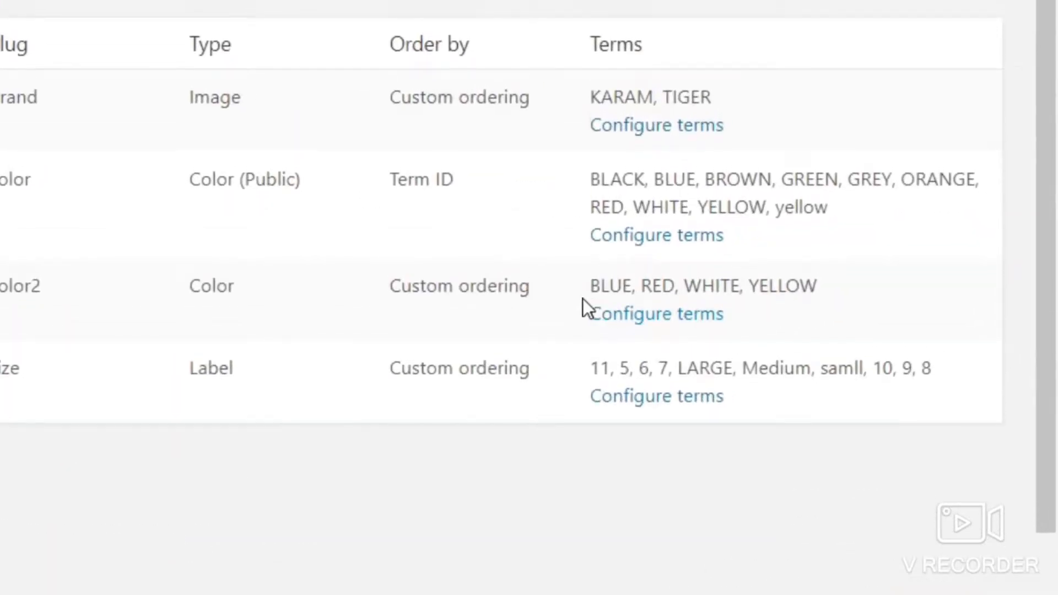
left_click_drag(583, 298, 821, 292)
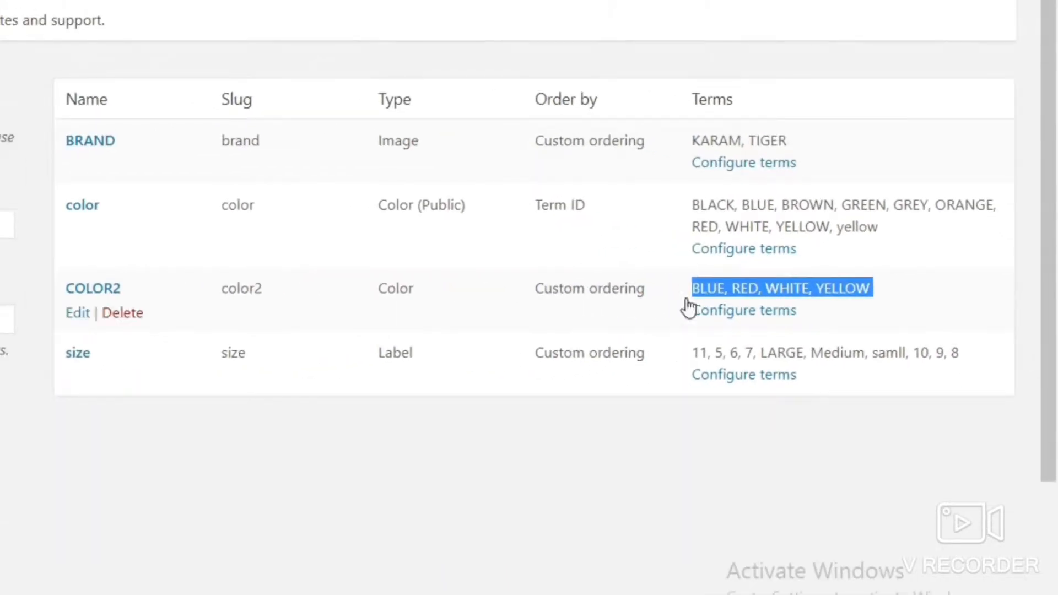
left_click_drag(130, 289, 64, 289)
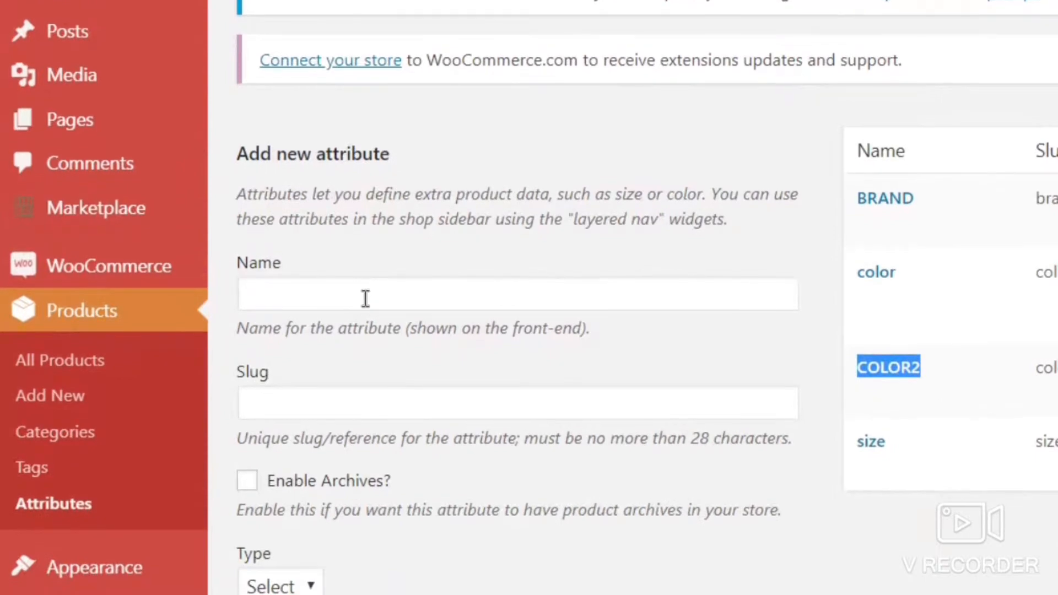
- Enter SIZE2 as a new product attribute's name and size2 as its slug
left_click(365, 298)
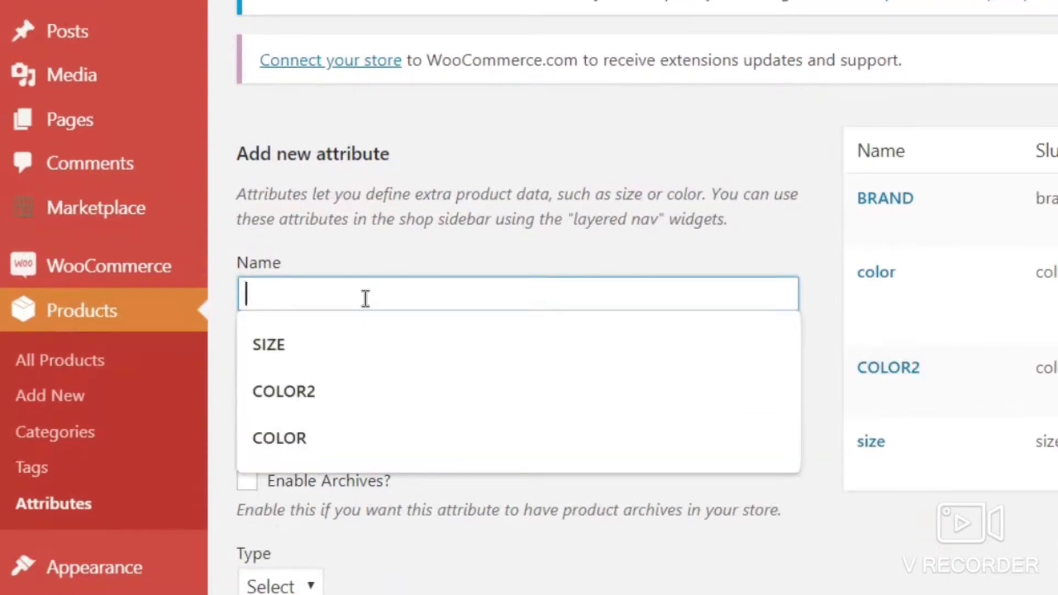
key("Down")
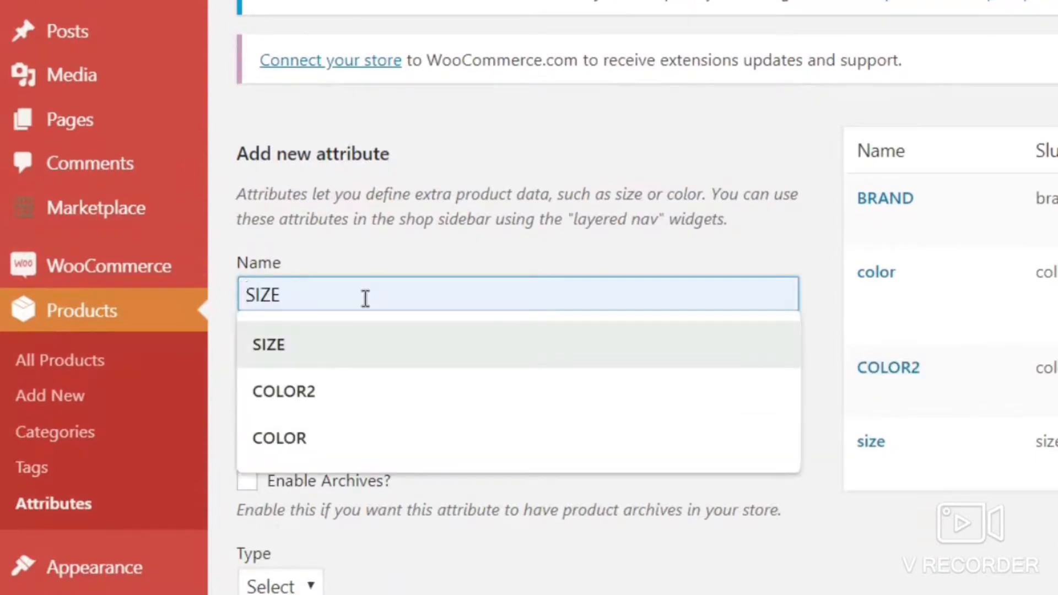
key("Return")
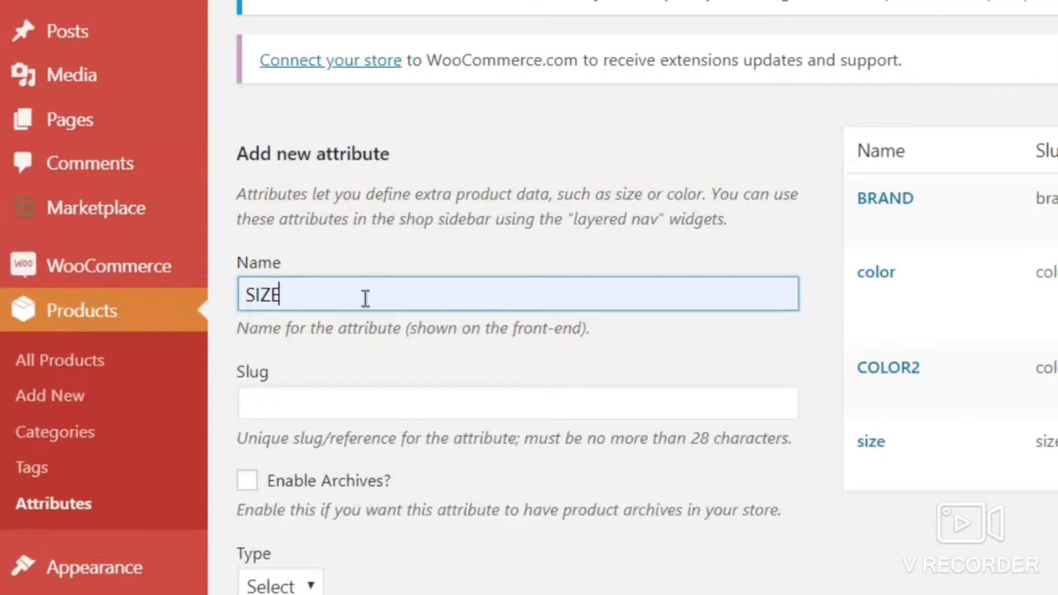
type("2")
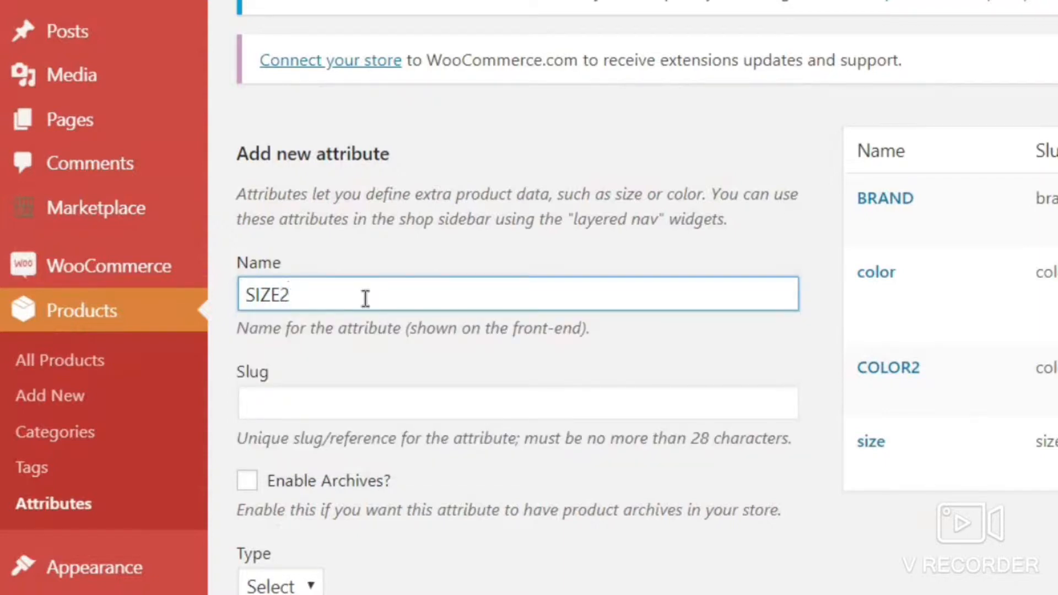
key("Tab")
type("s")
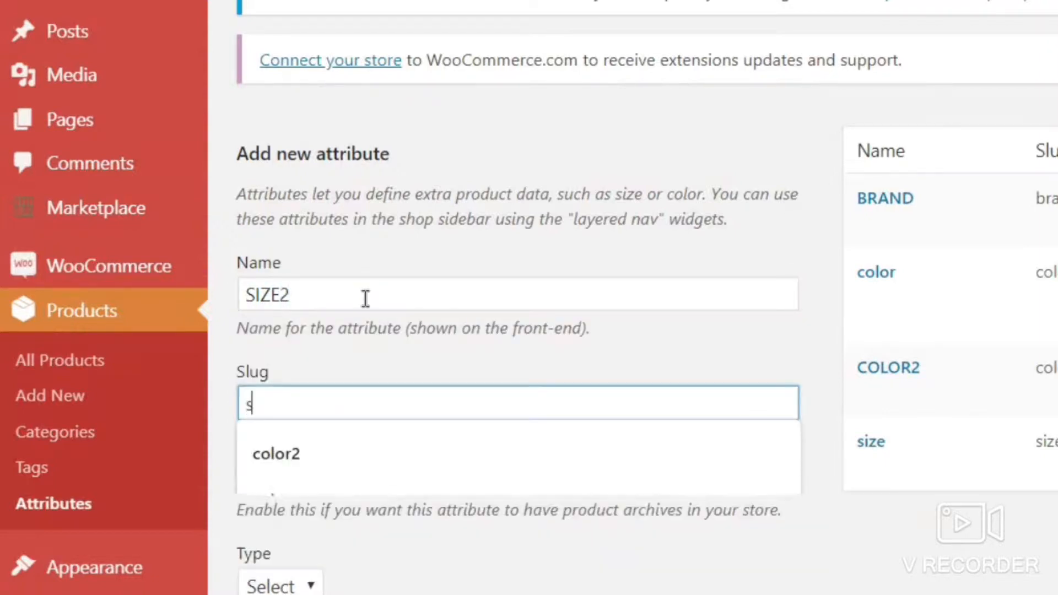
type("ize")
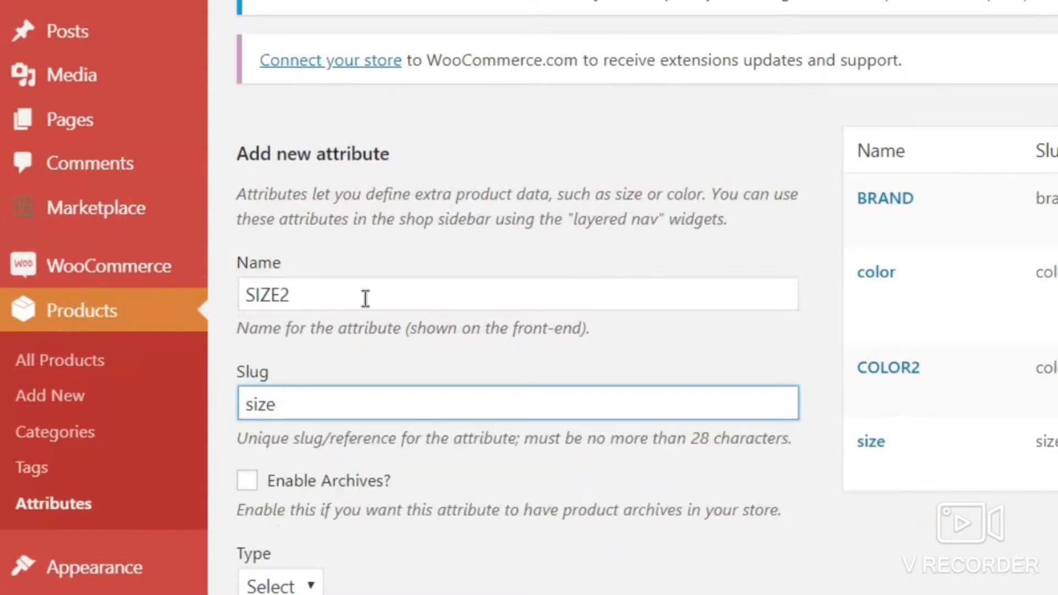
type("2")
key("Tab")
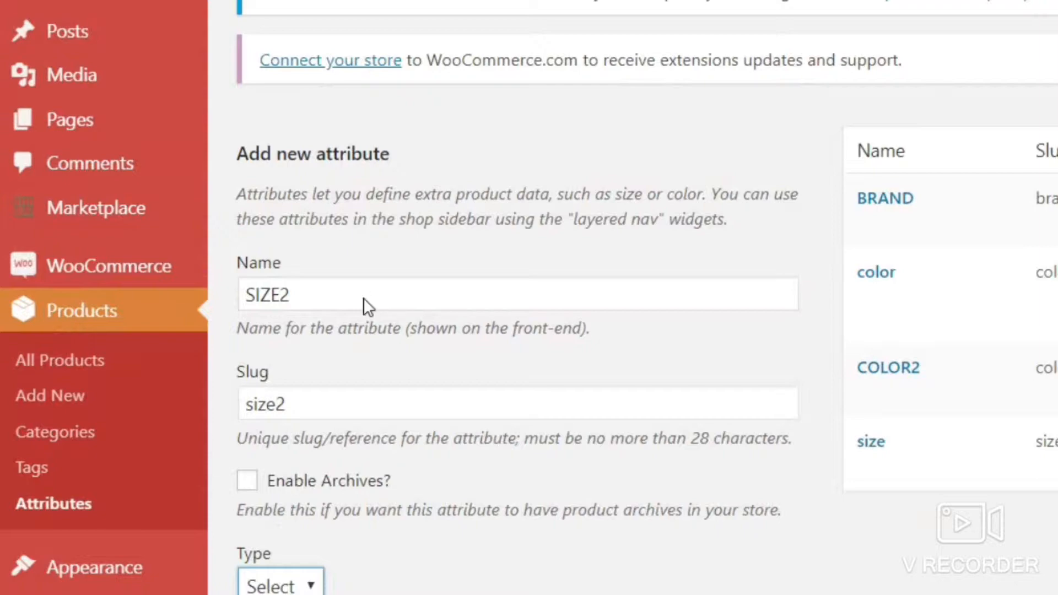
- Set the SIZE2 attribute's type to Label and add the attribute
scroll(363, 297, "down", 4)
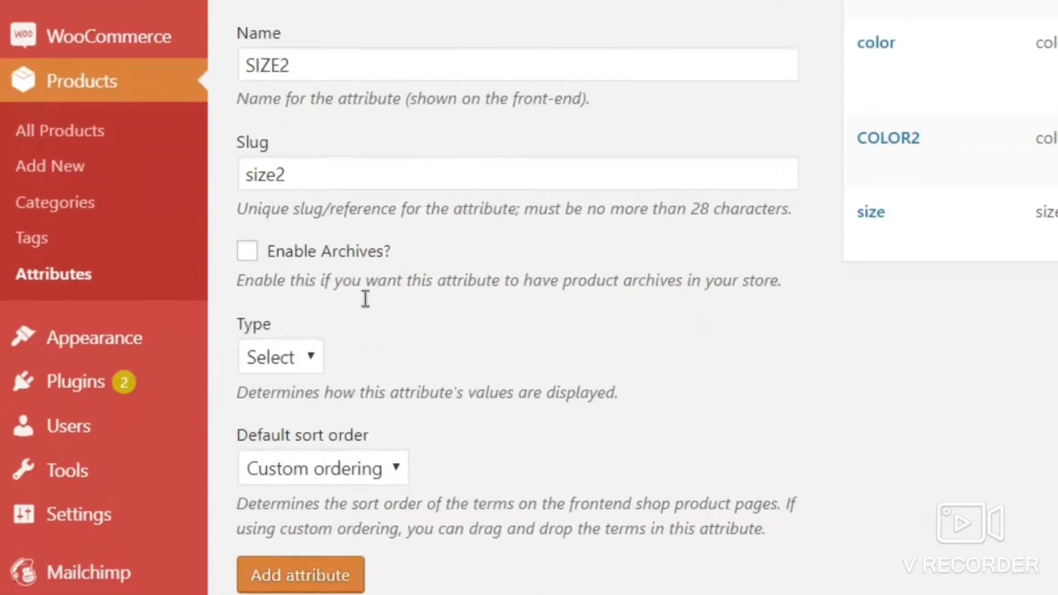
key("alt+Down")
key("Down")
key("Down")
key("Down")
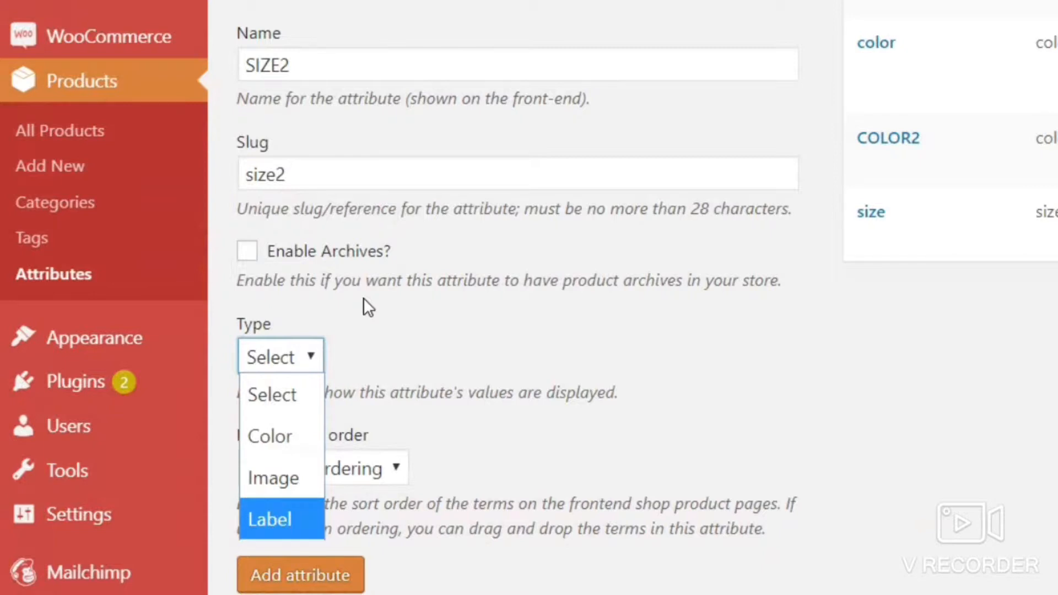
key("Up")
key("Down")
key("Return")
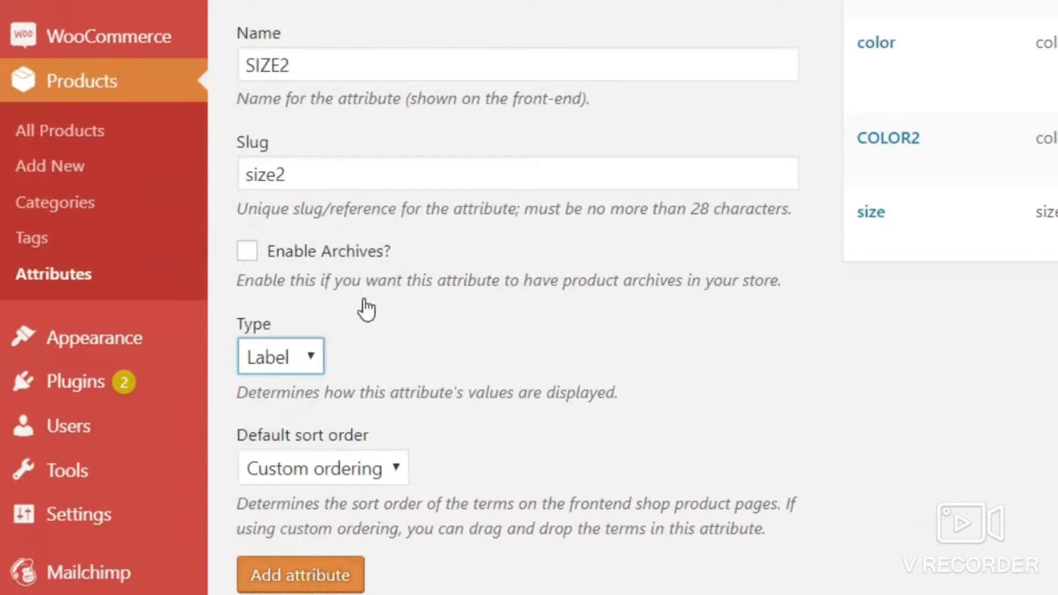
key("Tab")
key("Tab")
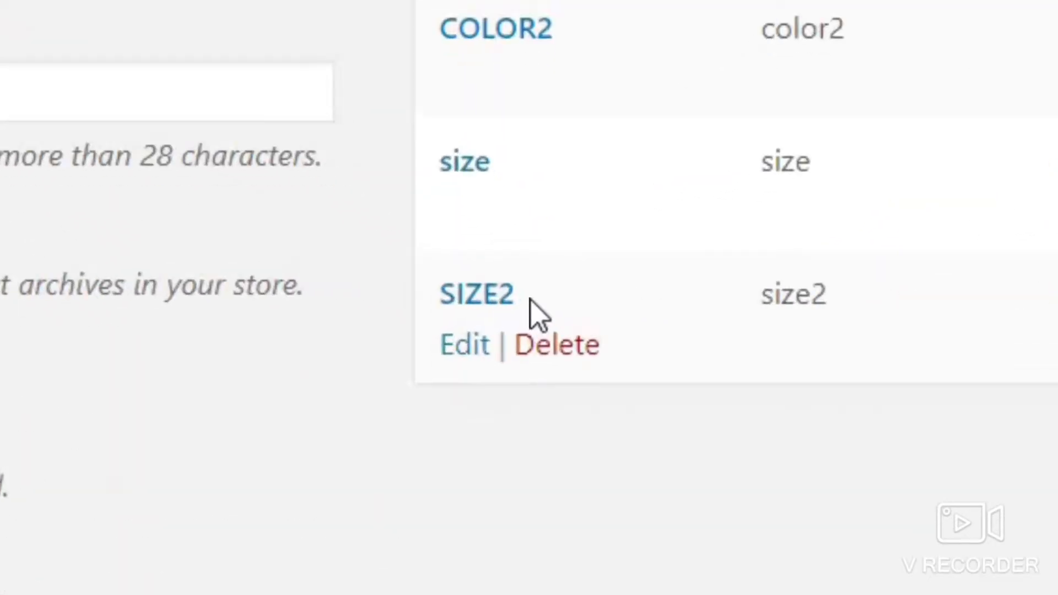
- Open the term configuration of SIZE2 and enter M as the first term's name and m as its slug
left_click_drag(530, 299, 440, 296)
left_click(530, 299)
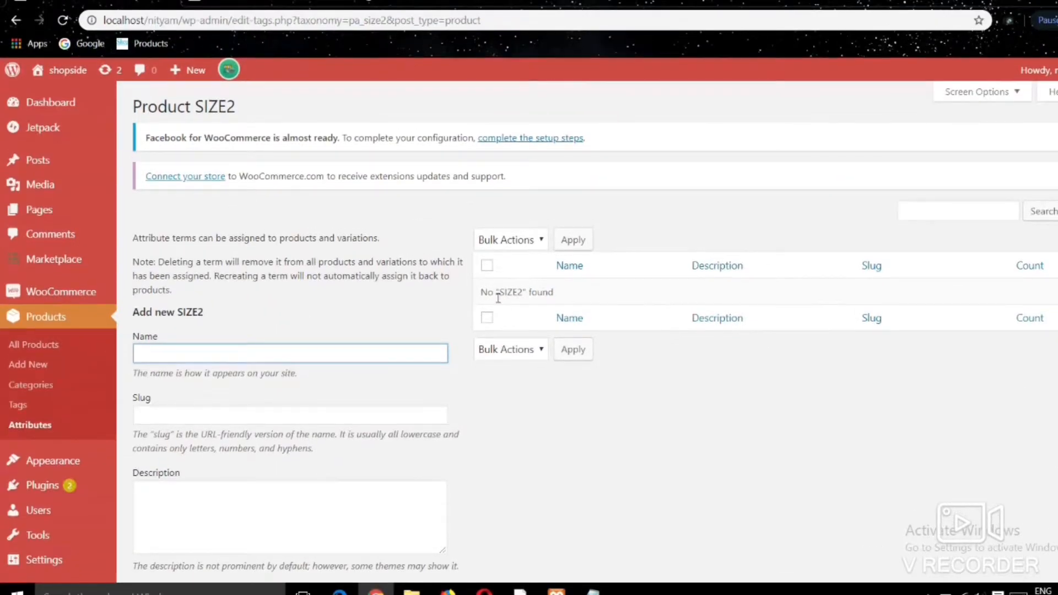
type("M")
key("Tab")
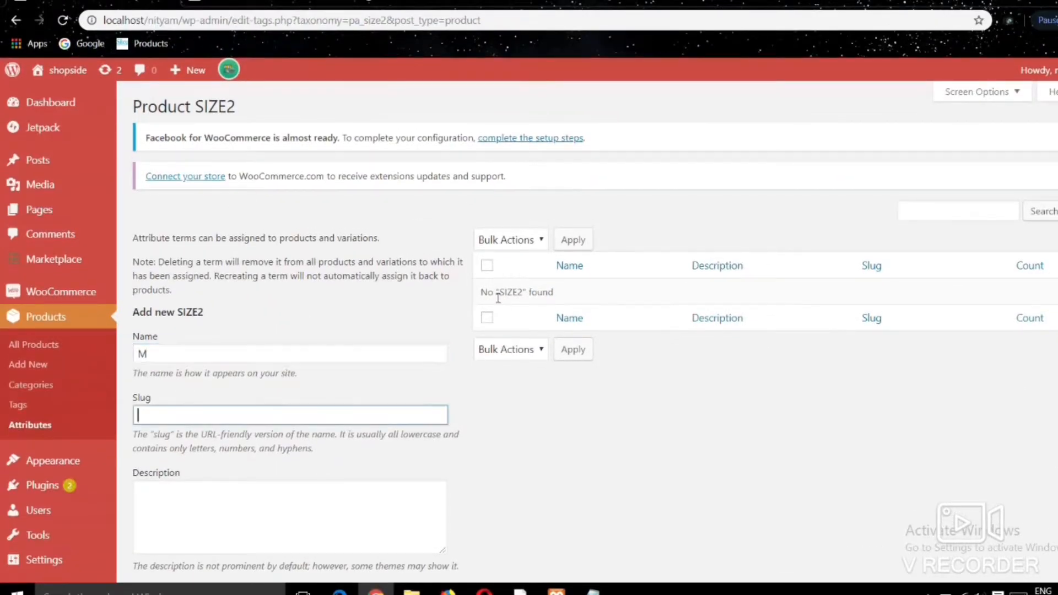
type("m")
left_click(497, 299)
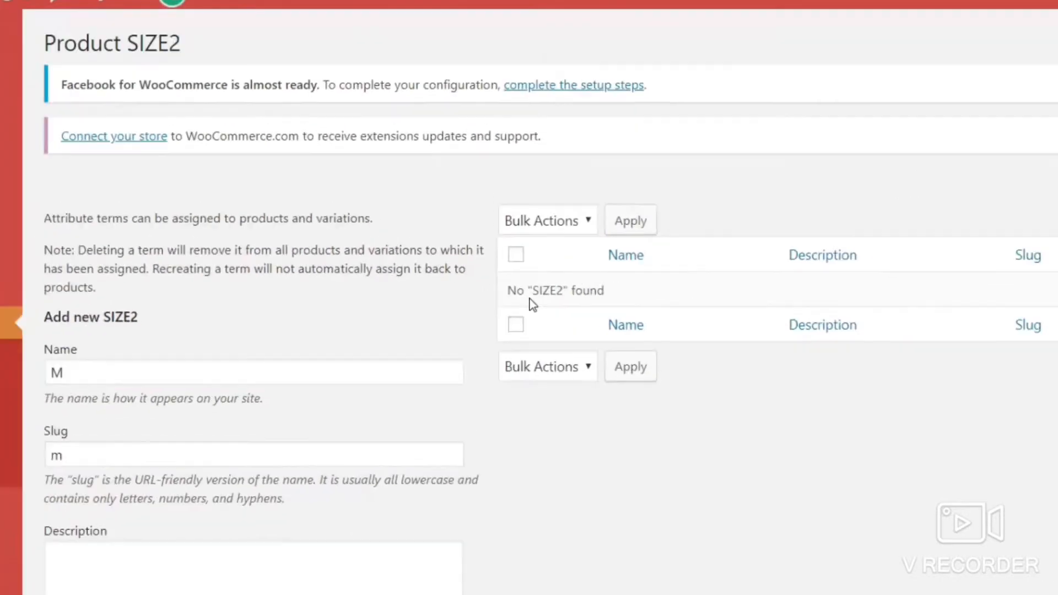
- Give the M term the label M and add it to SIZE2
scroll(532, 304, "down", 3)
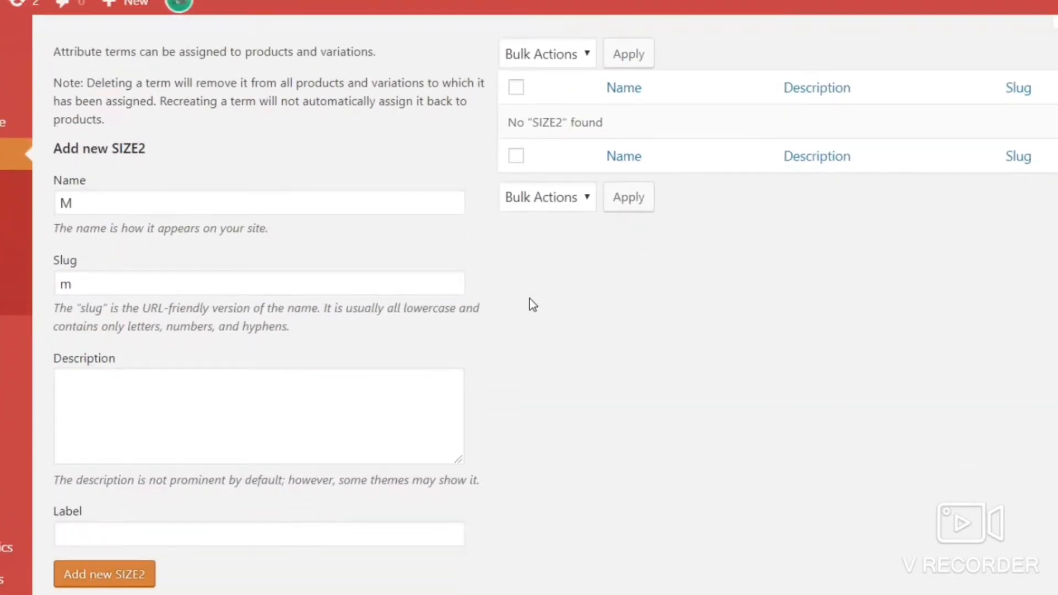
left_click(259, 534)
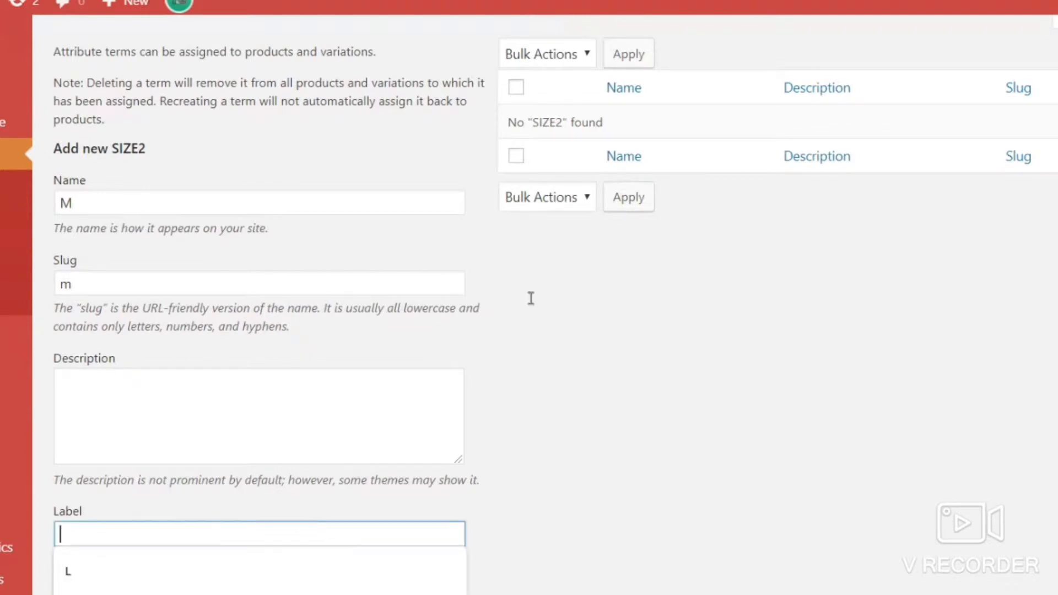
type("M")
key("Tab")
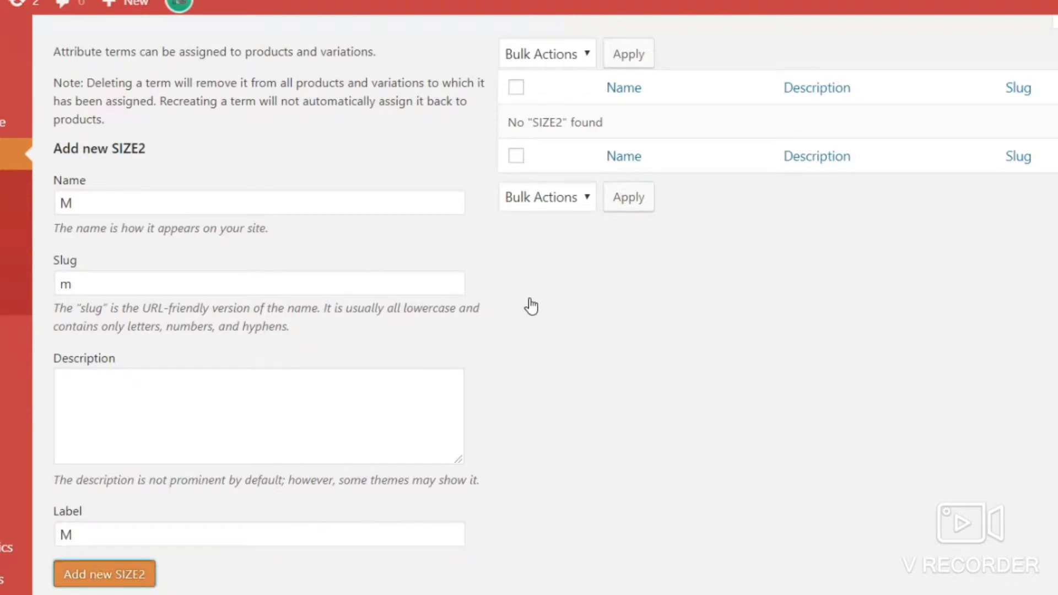
key("Return")
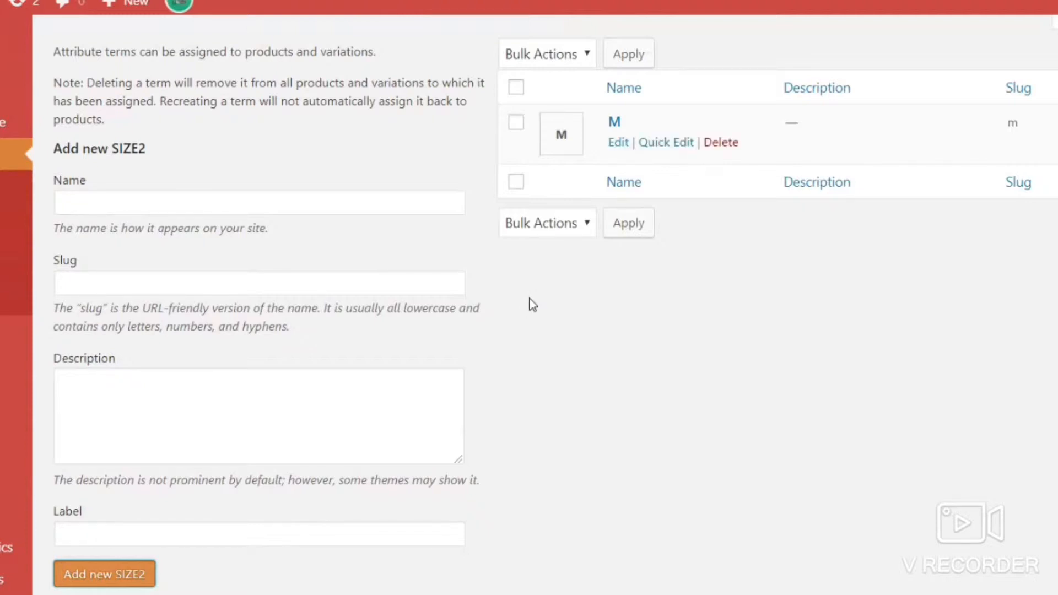
double_click(530, 298)
left_click(532, 305)
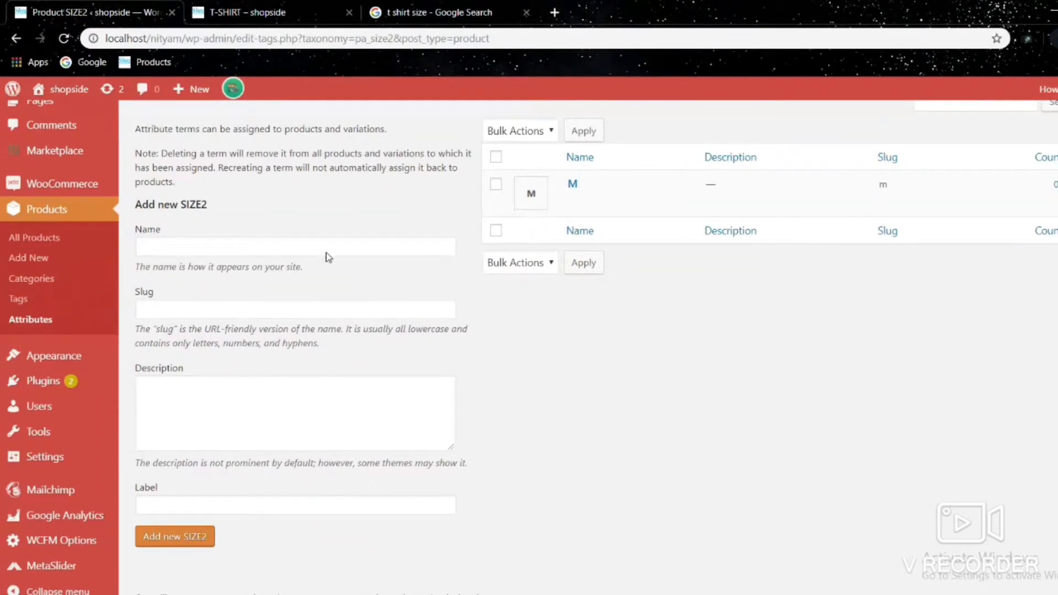
- Add a second term to SIZE2 with the name L, slug l and label L
left_click(223, 260)
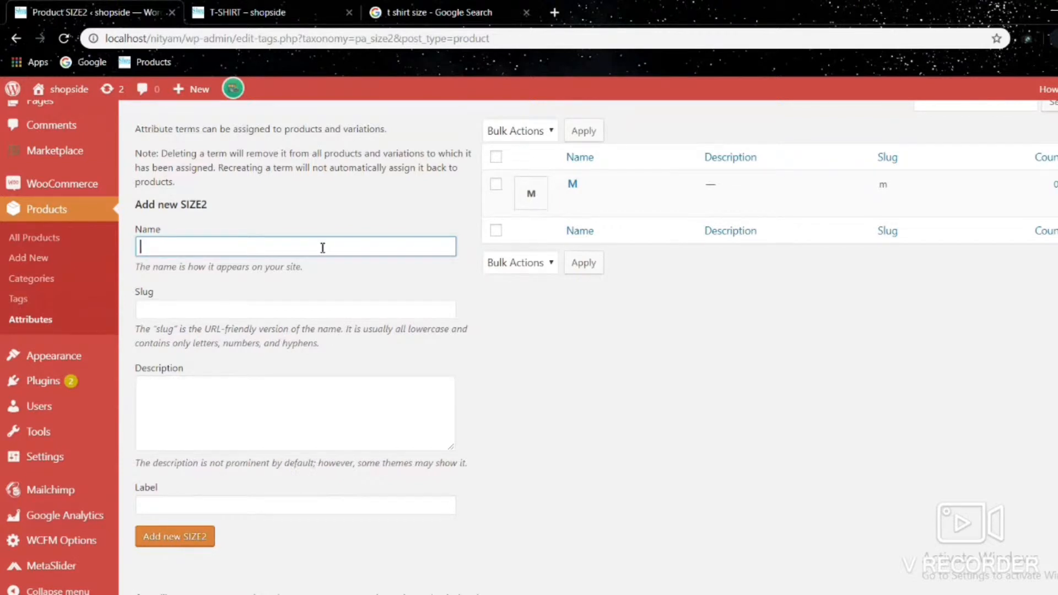
type("L")
key("Tab")
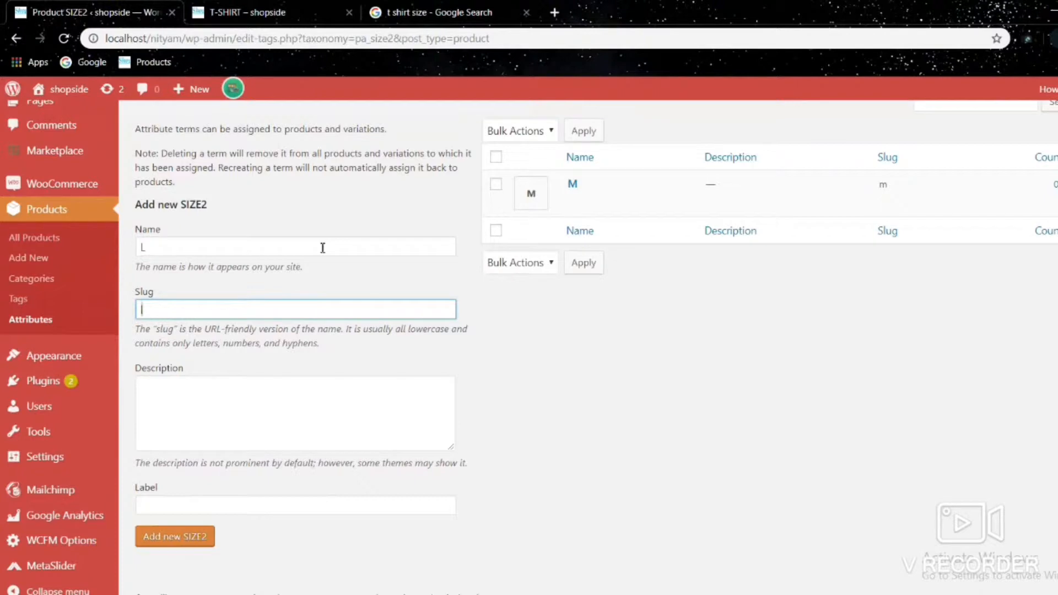
key("Tab")
key("Tab")
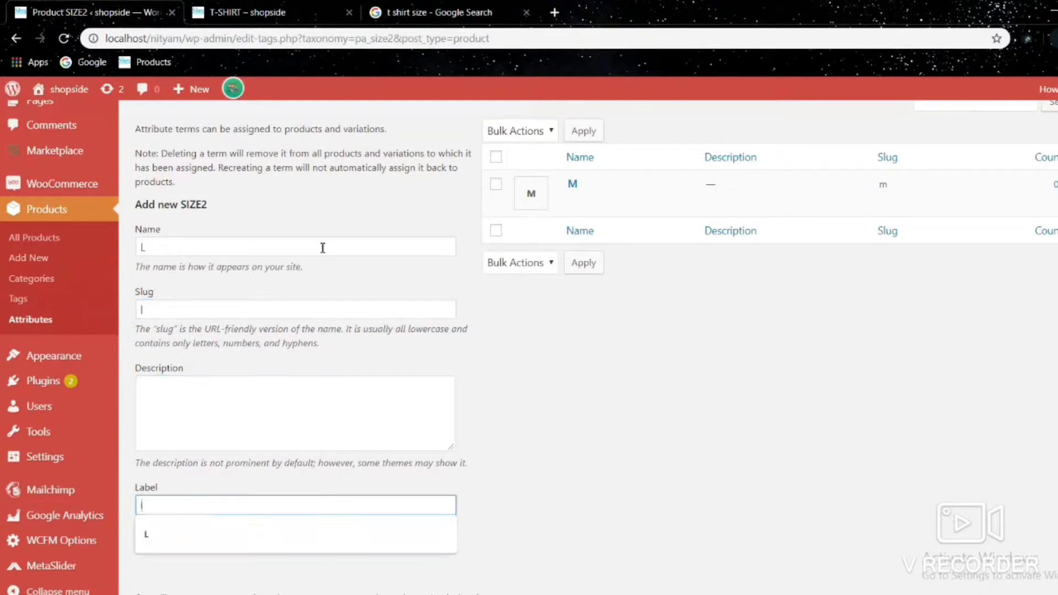
key("Down")
key("Return")
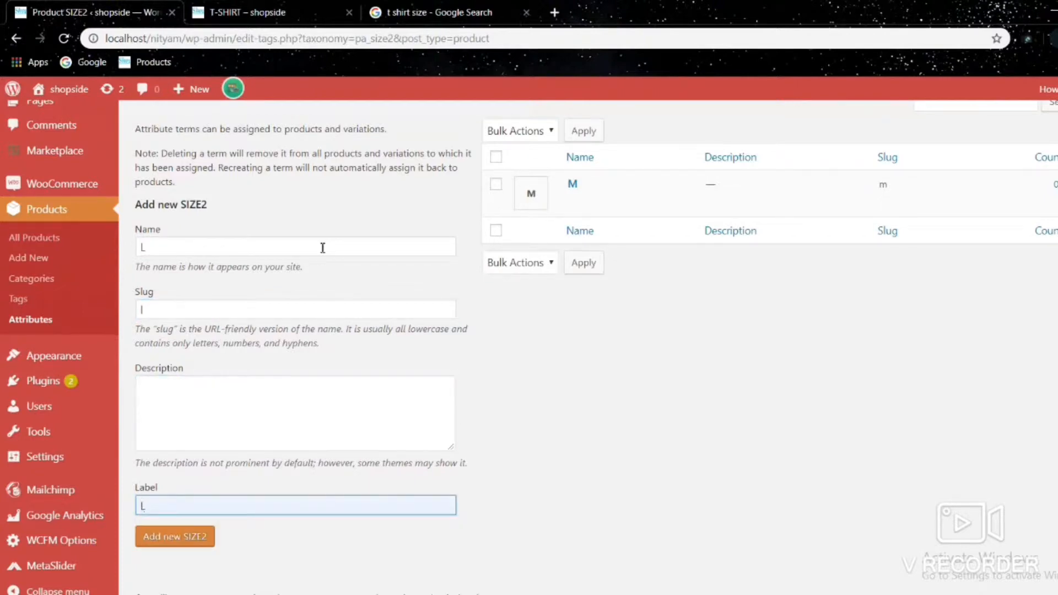
key("Tab")
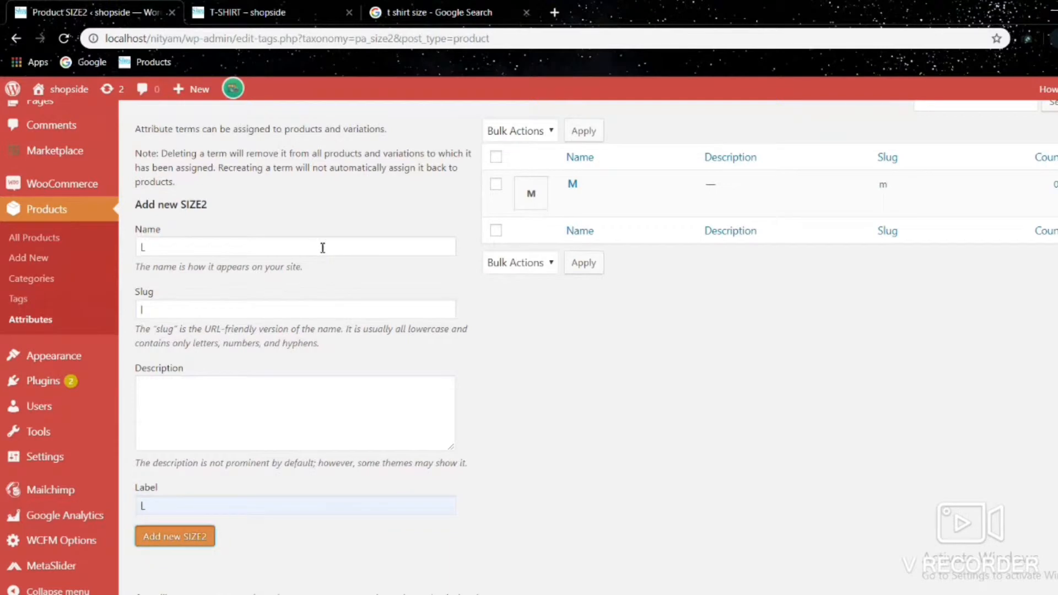
key("Return")
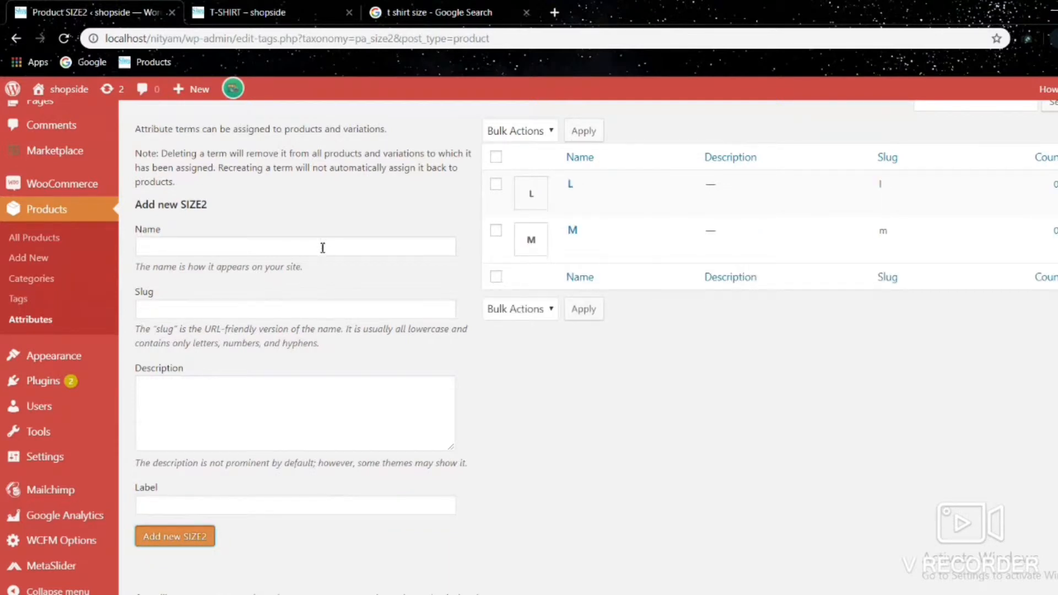
- Add a third term to SIZE2 with the name XL, slug xl and label XL
left_click(323, 247)
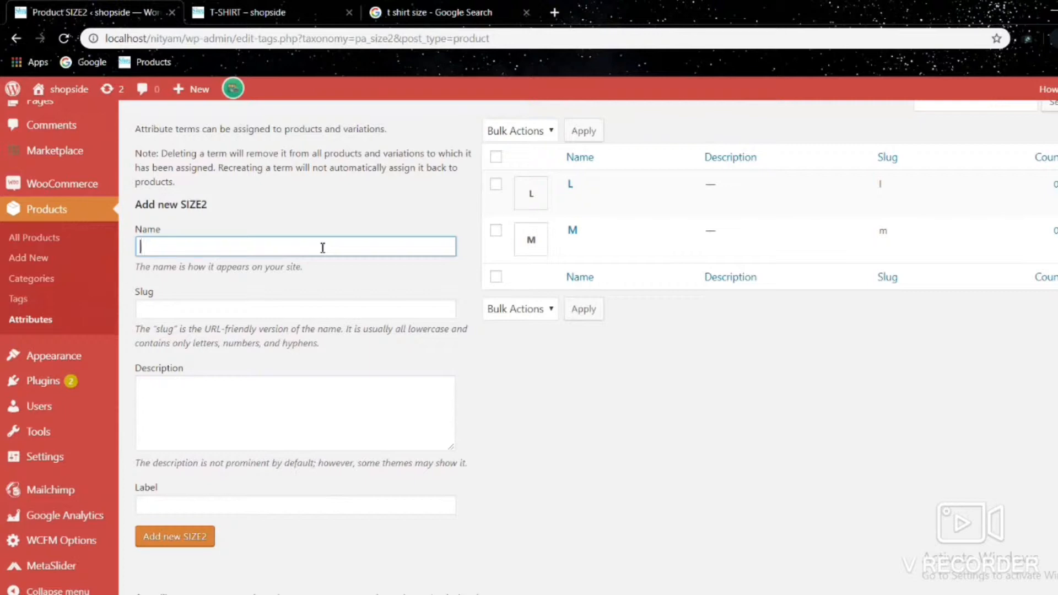
type("XL")
key("Tab")
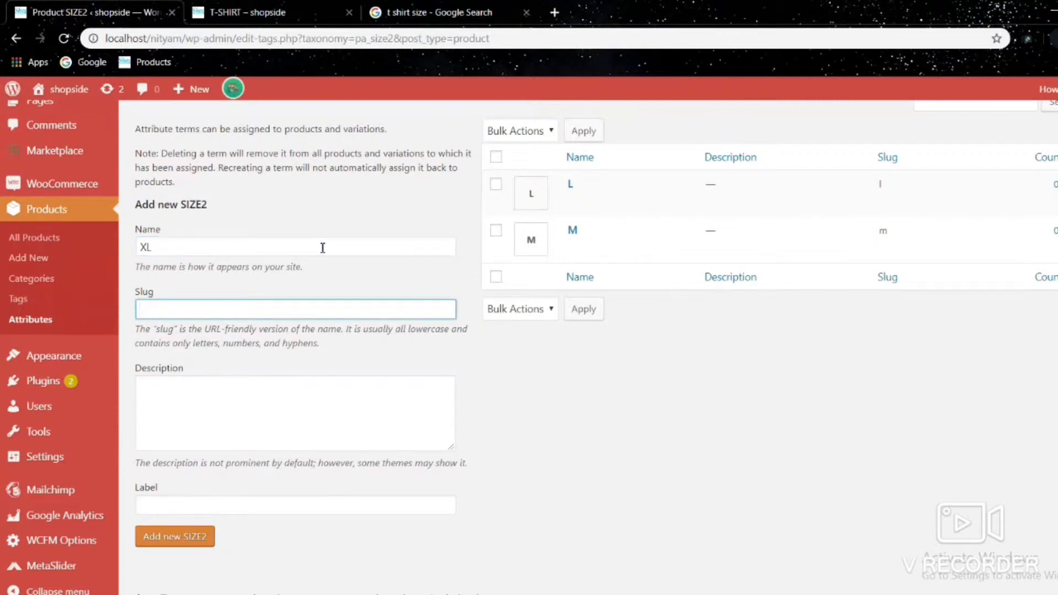
type("xl")
key("Tab")
key("Tab")
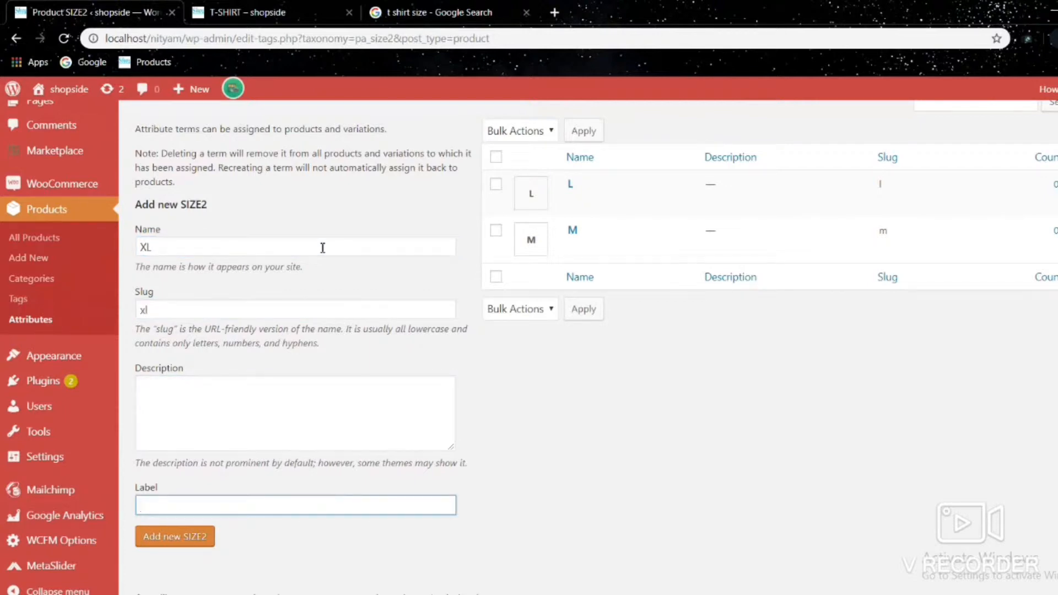
type("XL")
key("Tab")
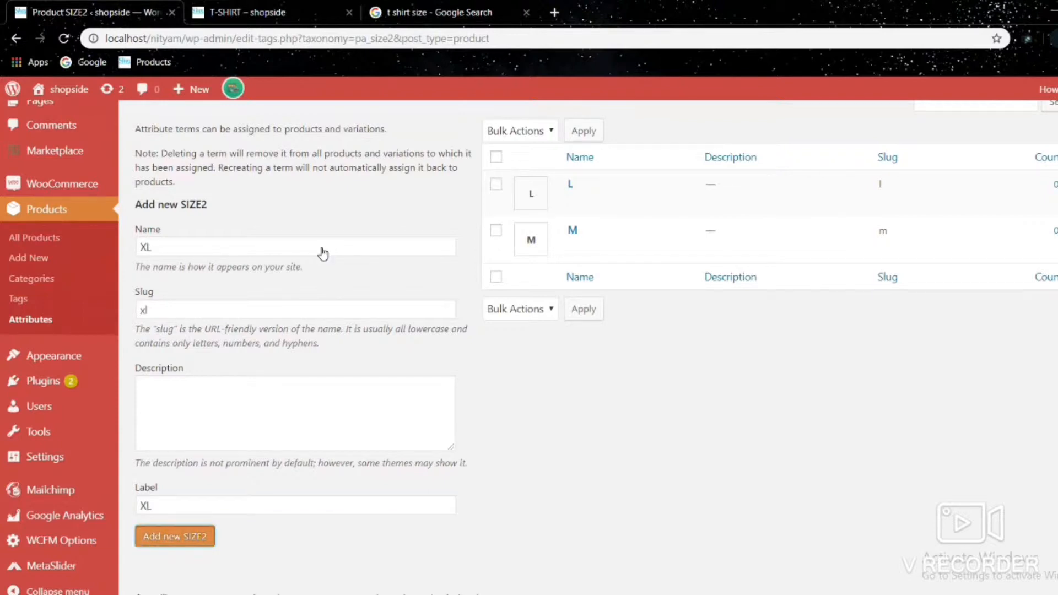
key("Return")
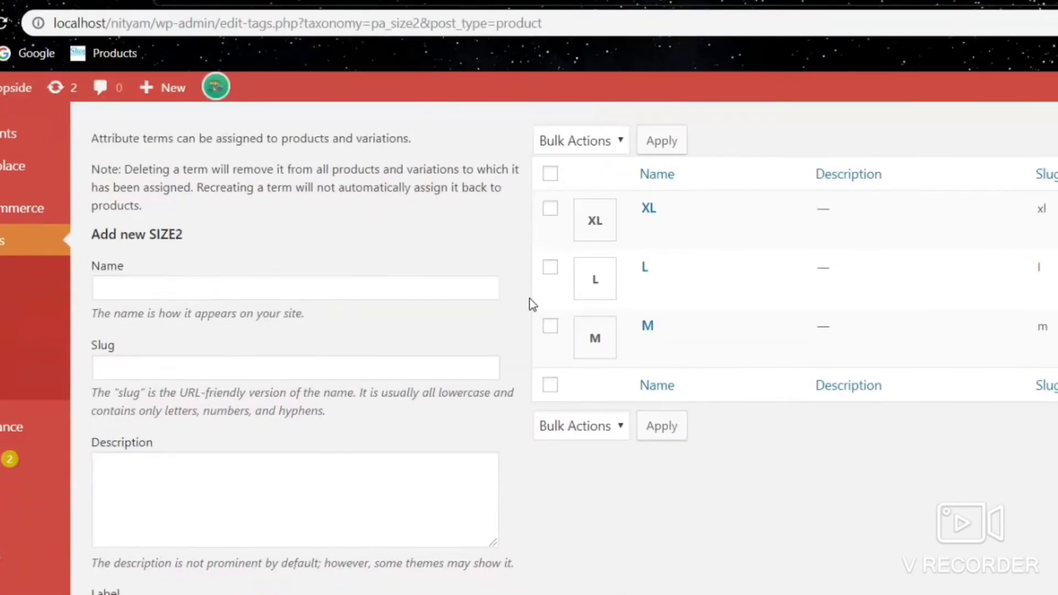
- Start a new product and enter t shirt as its product name
mouse_move(568, 234)
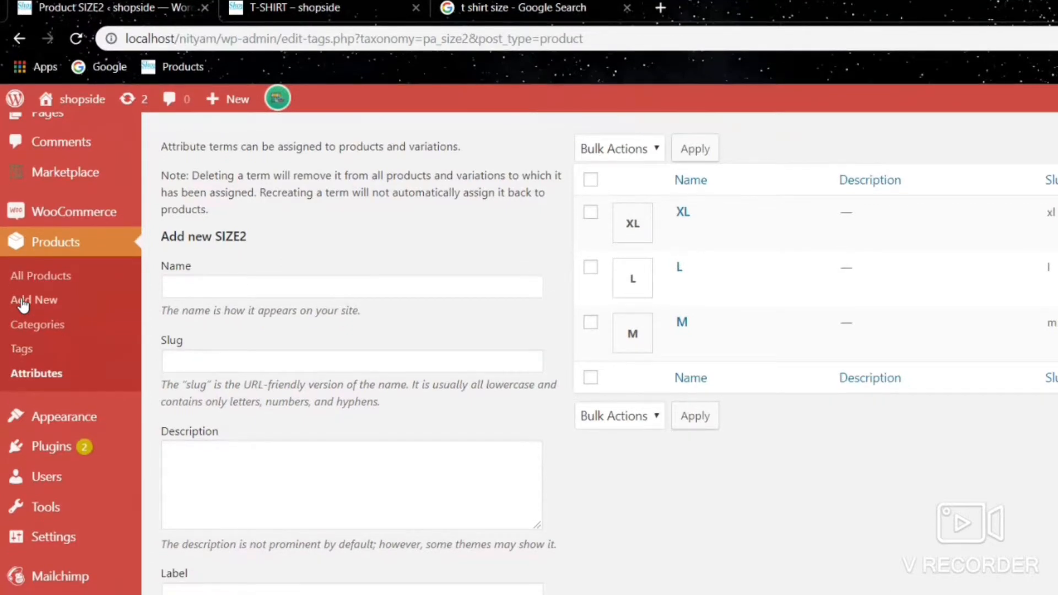
left_click(22, 300)
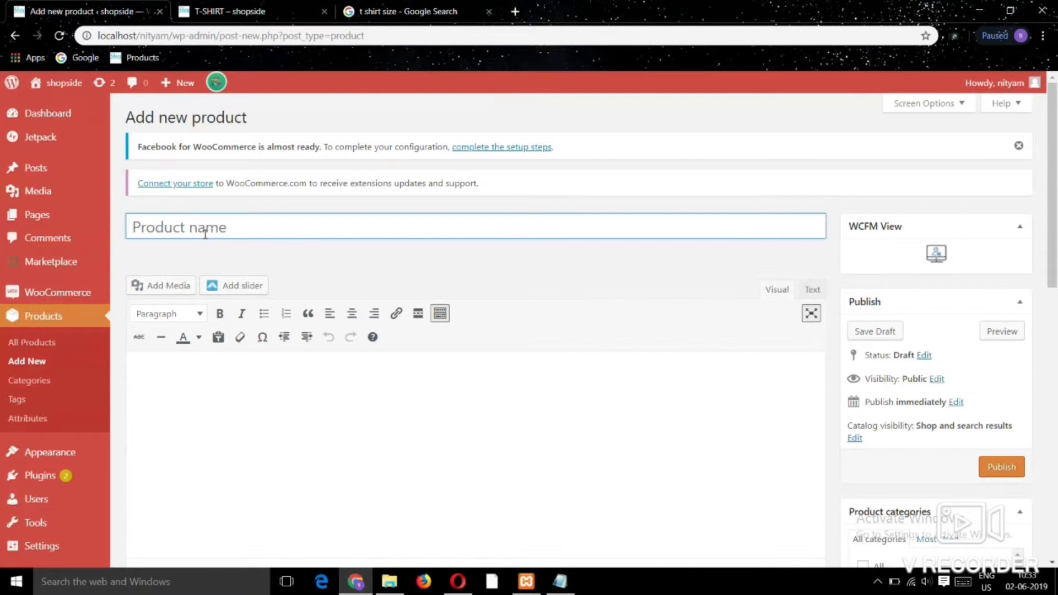
scroll(205, 235, "down", 2)
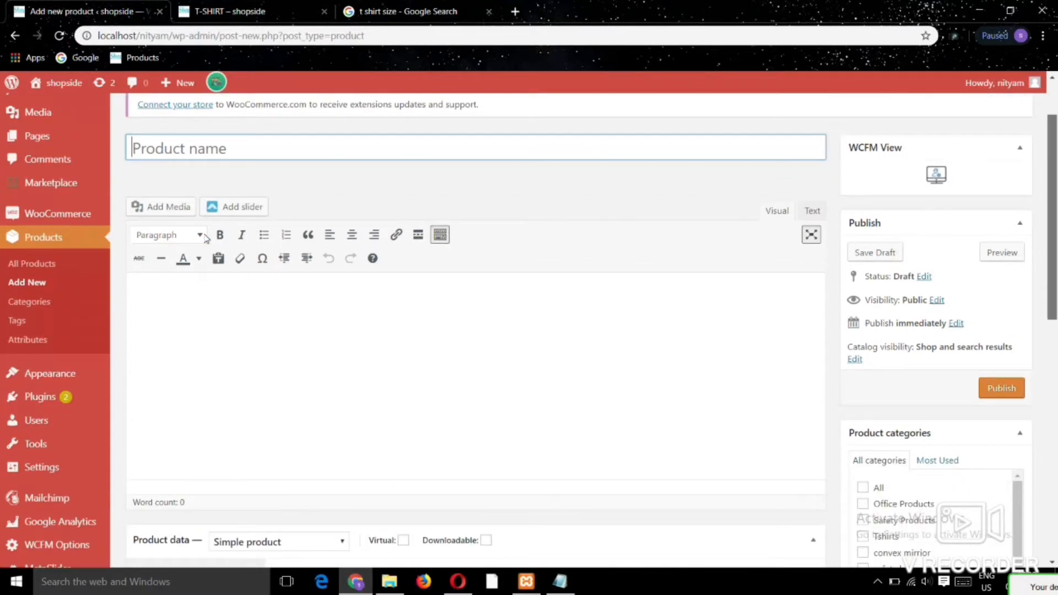
scroll(204, 237, "up", 1)
type("t shirt")
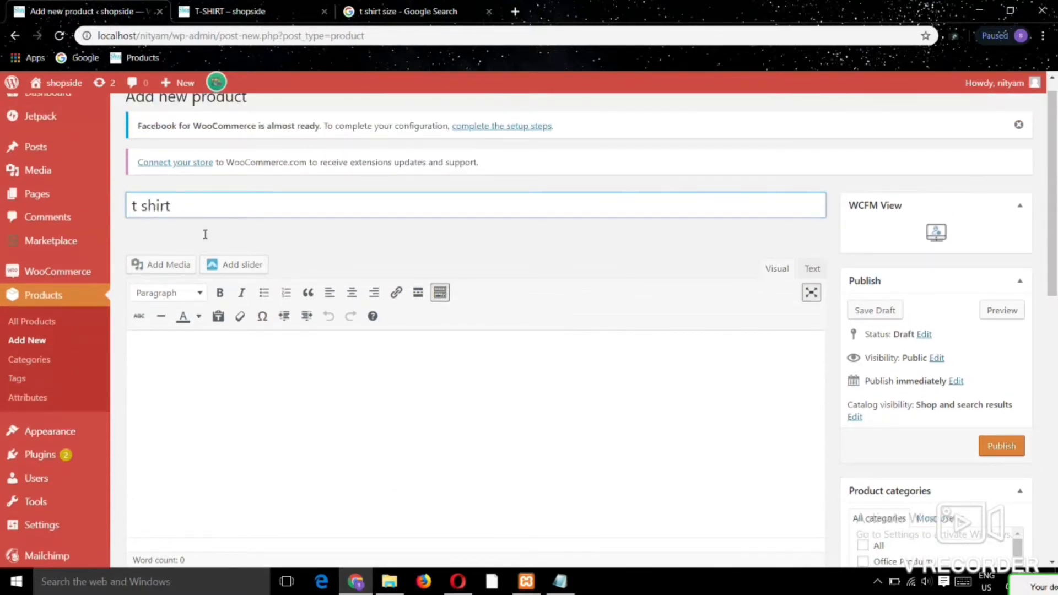
key("Tab")
- Change the t shirt's product type to Variable product in its product data
scroll(205, 238, "down", 6)
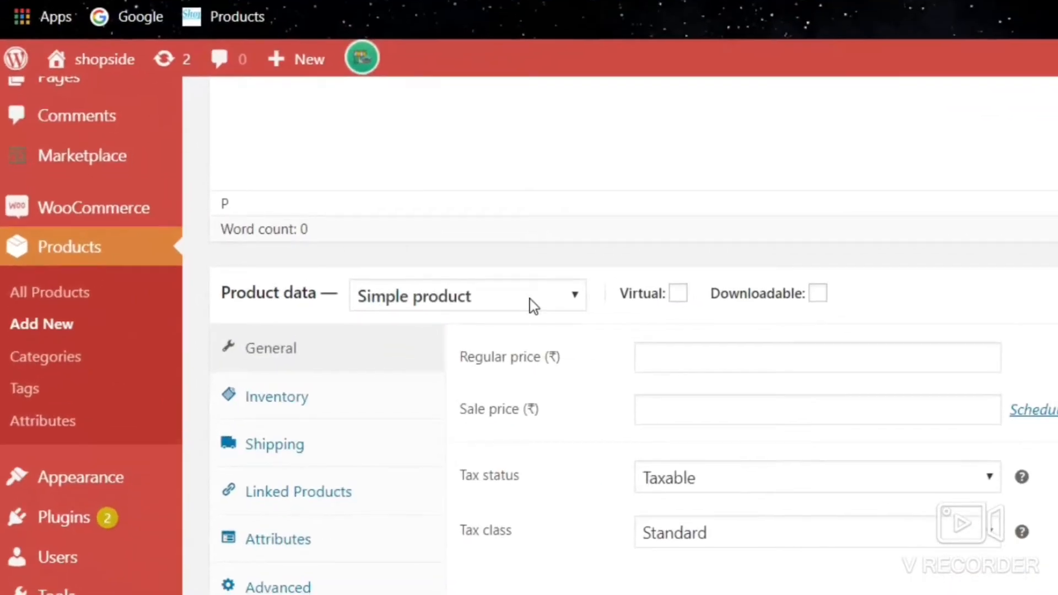
left_click(529, 298)
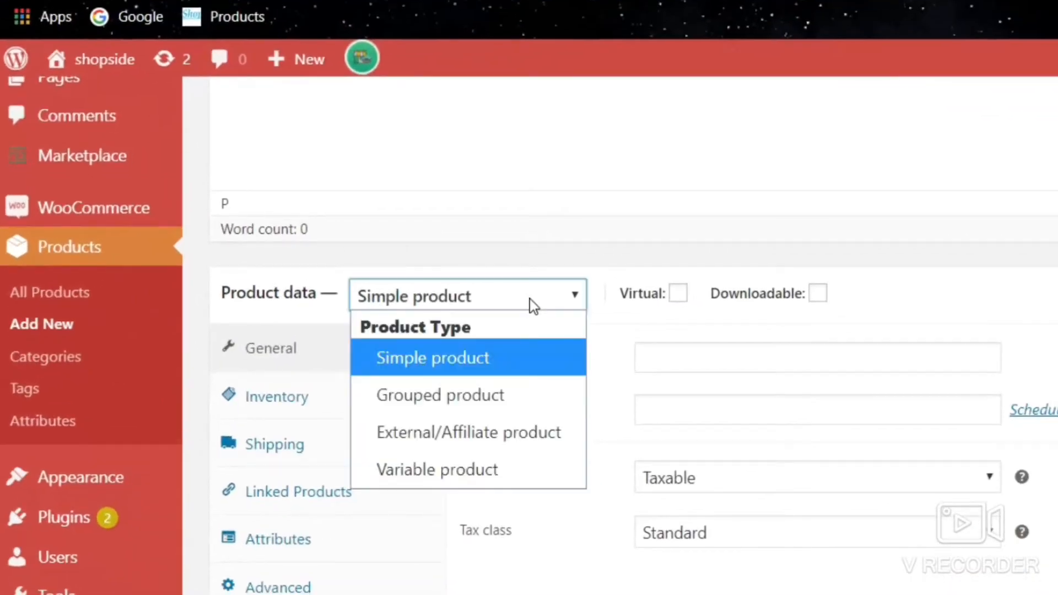
key("Escape")
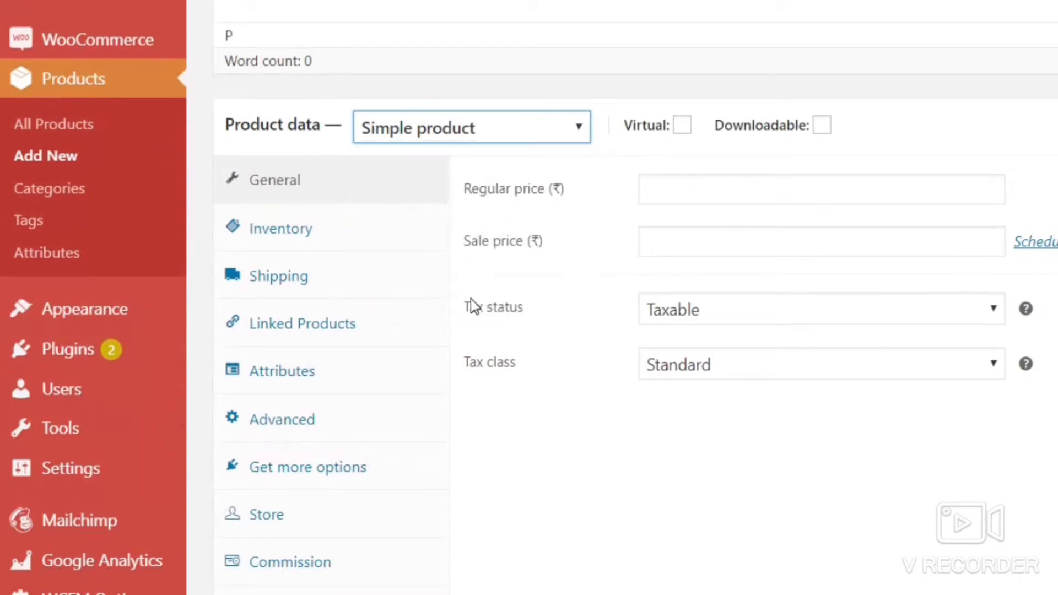
left_click(470, 299)
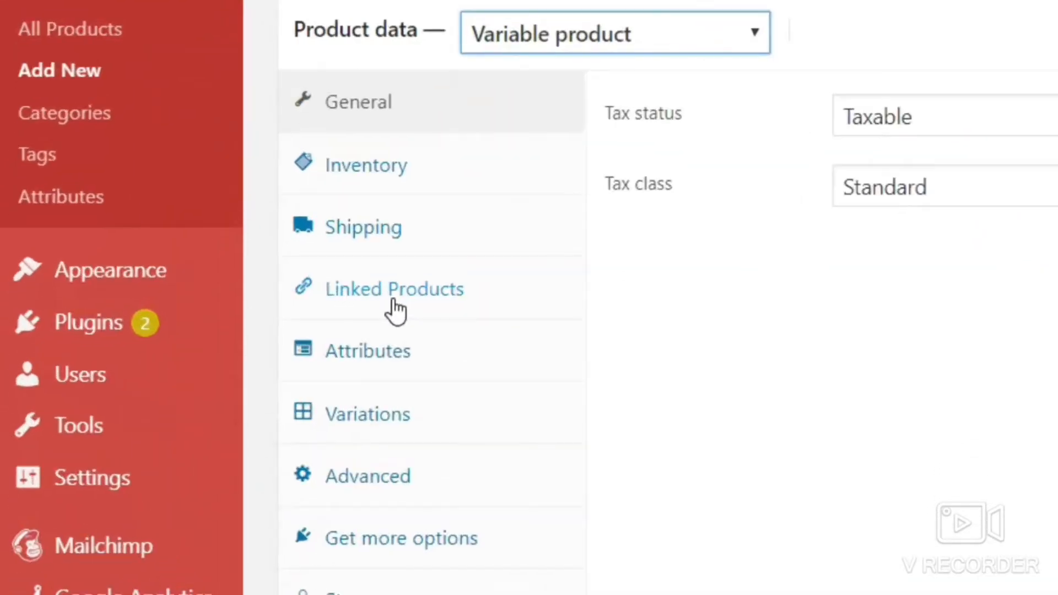
- Open the product's attribute settings and add the COLOR2 attribute to the t shirt
scroll(395, 312, "down", 1)
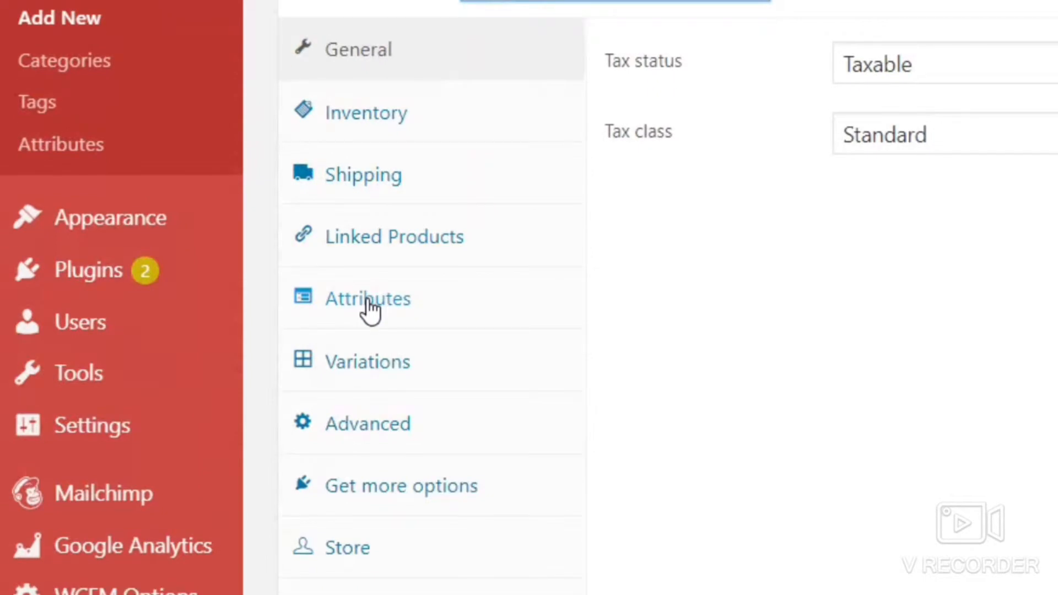
left_click(370, 311)
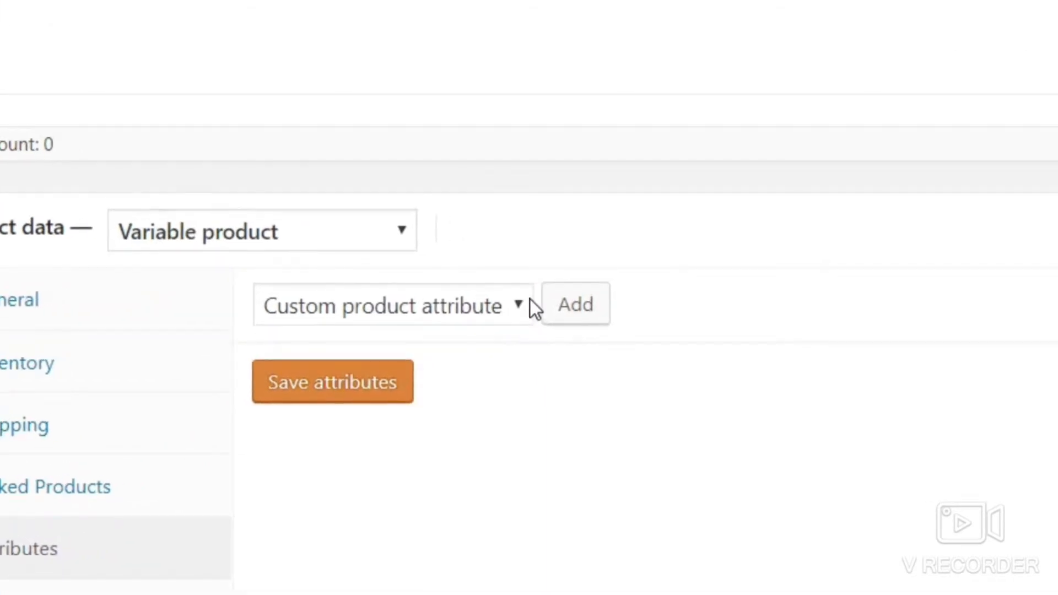
left_click(509, 305)
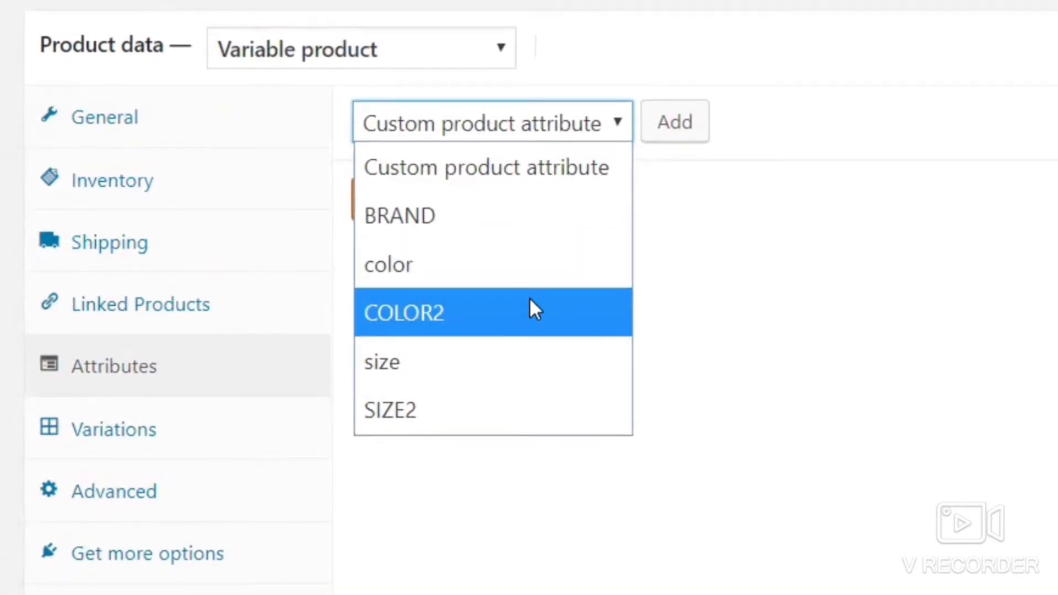
left_click(530, 300)
left_click(668, 130)
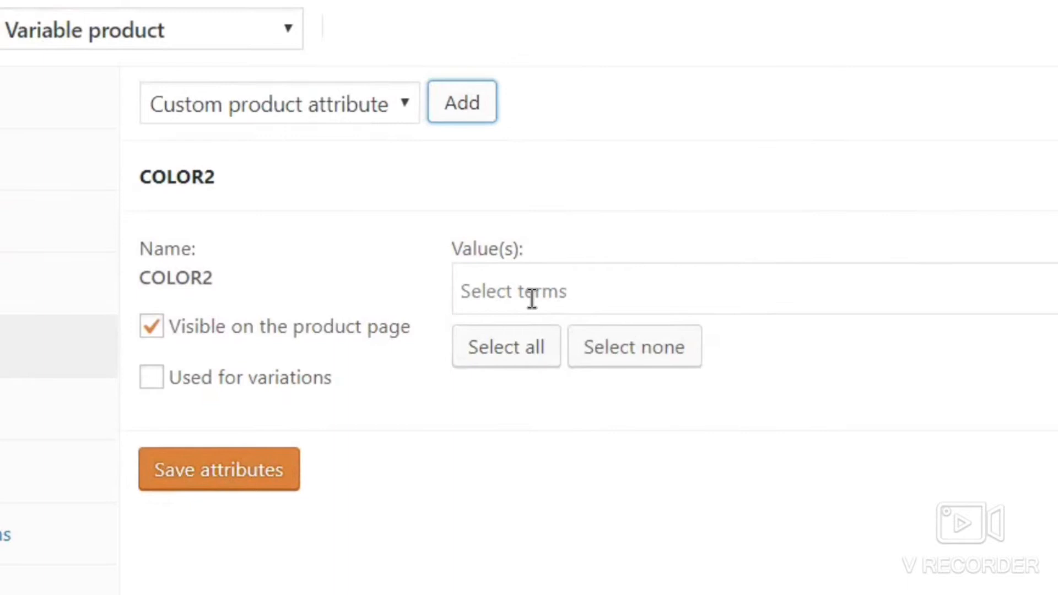
- Assign all terms to COLOR2, enable it for variations and save the attributes
left_click(532, 295)
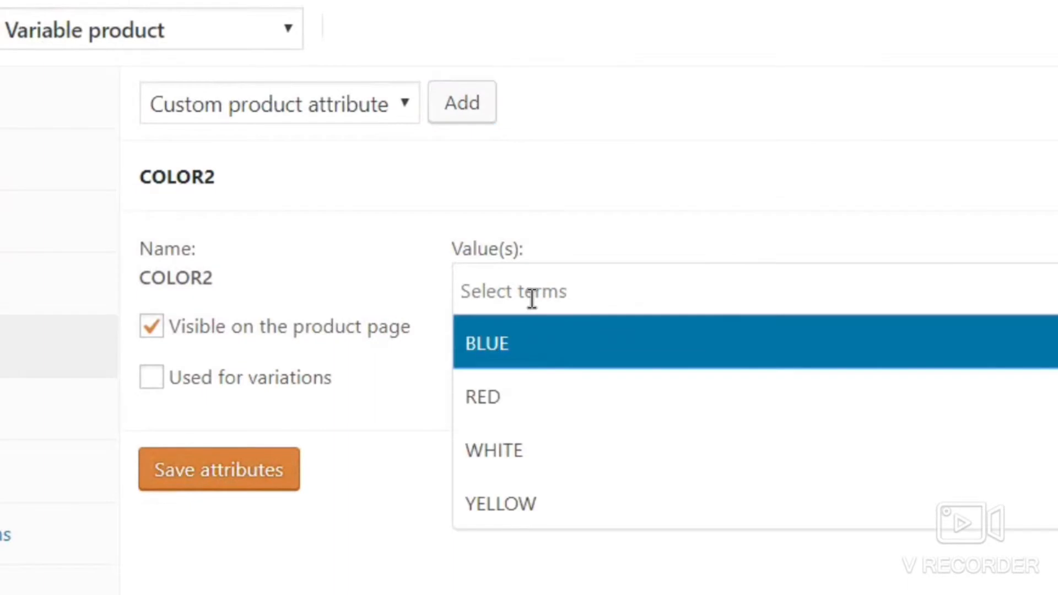
left_click(532, 295)
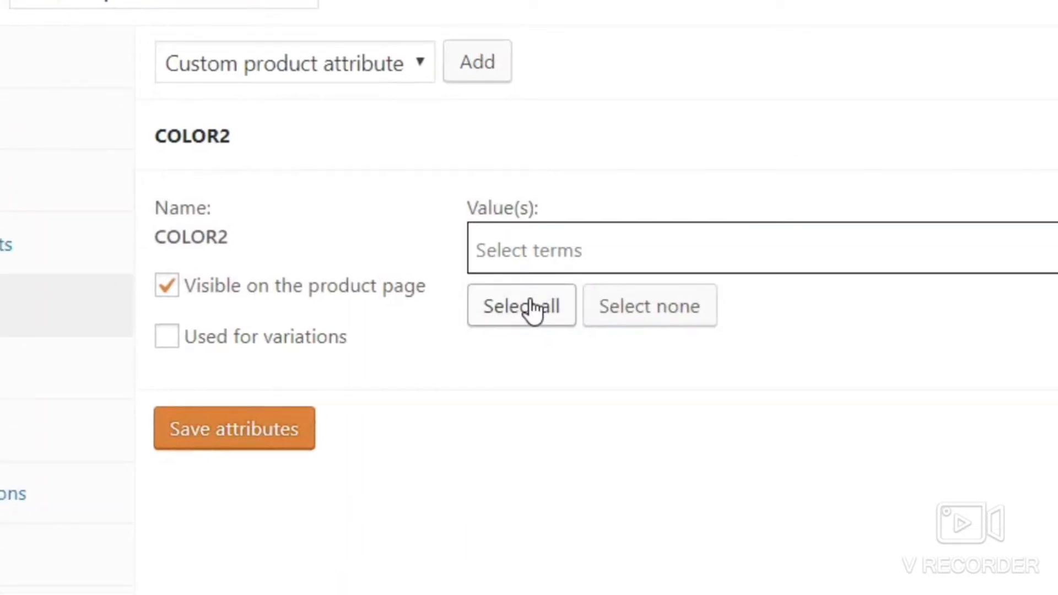
left_click(532, 308)
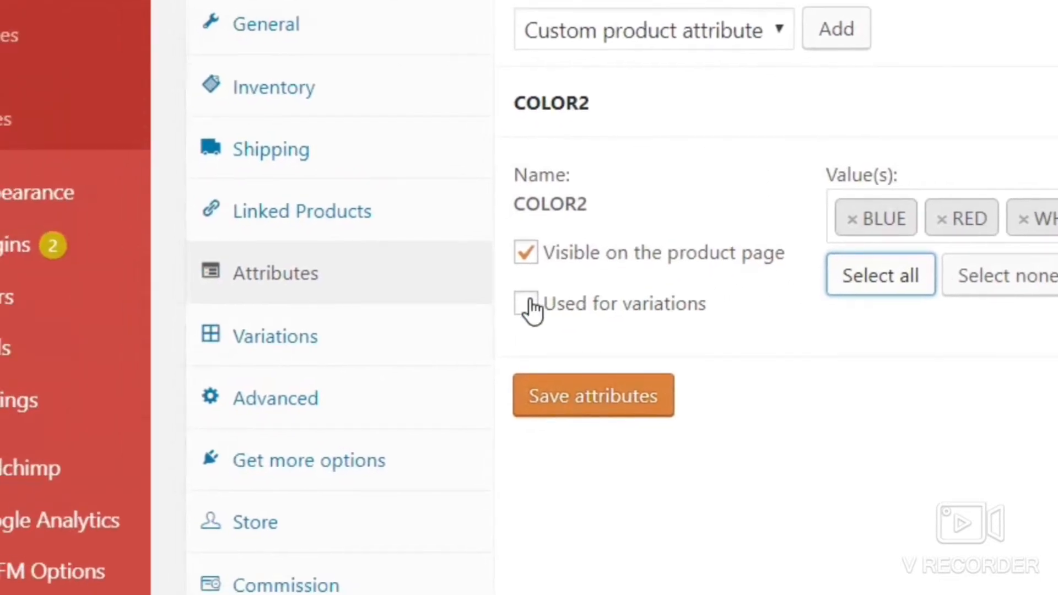
left_click(527, 304)
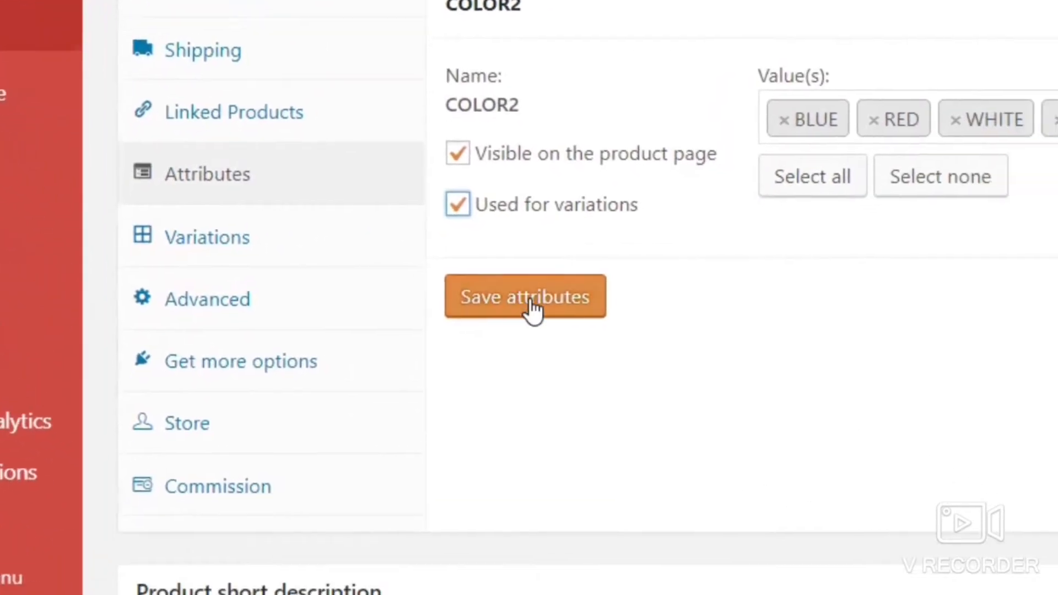
left_click(530, 302)
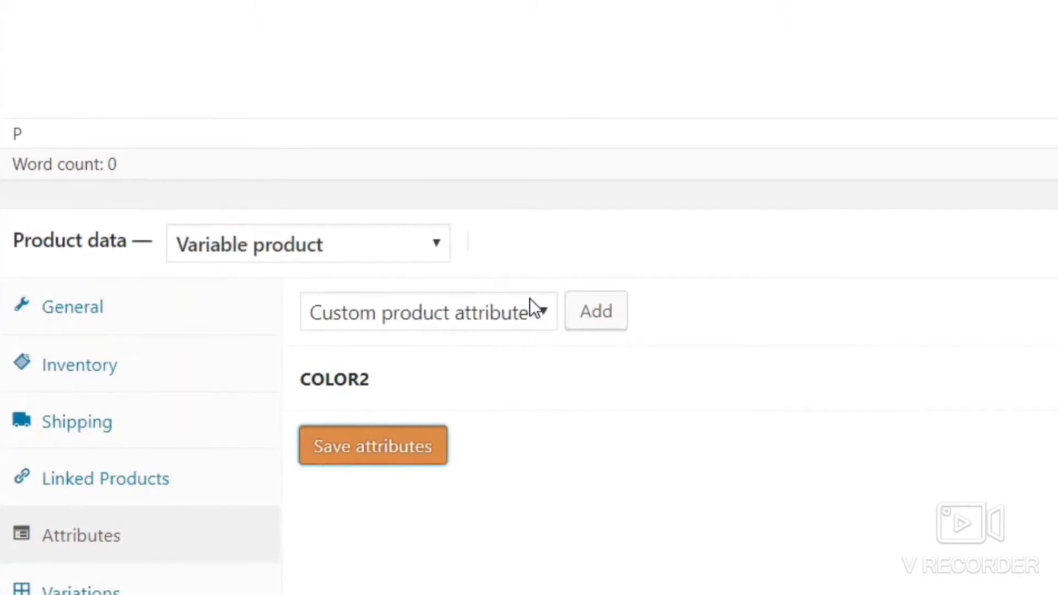
- Add the SIZE2 attribute to the t shirt product alongside COLOR2
left_click(530, 299)
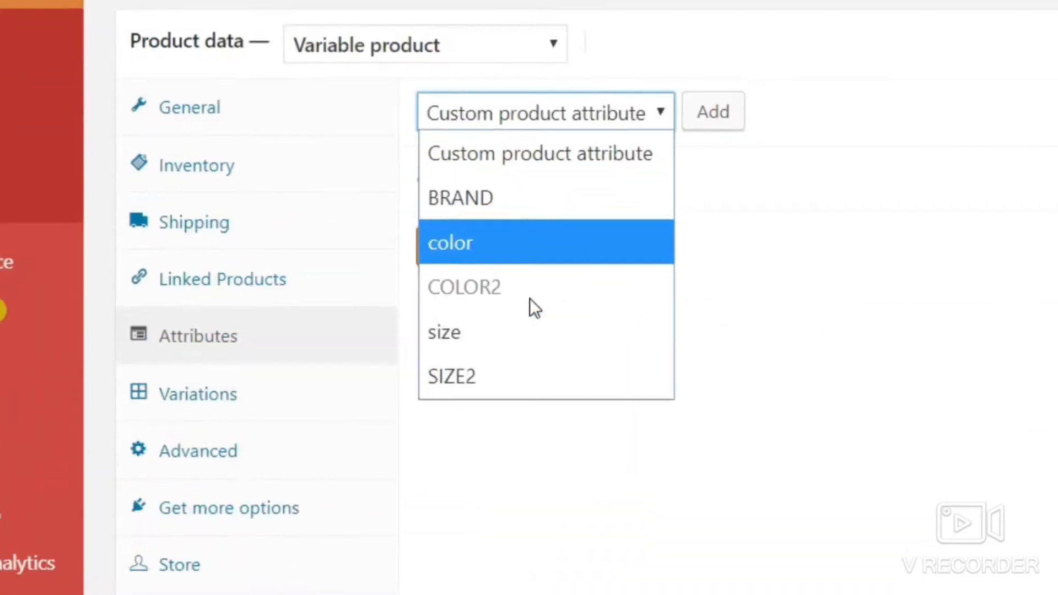
left_click(514, 372)
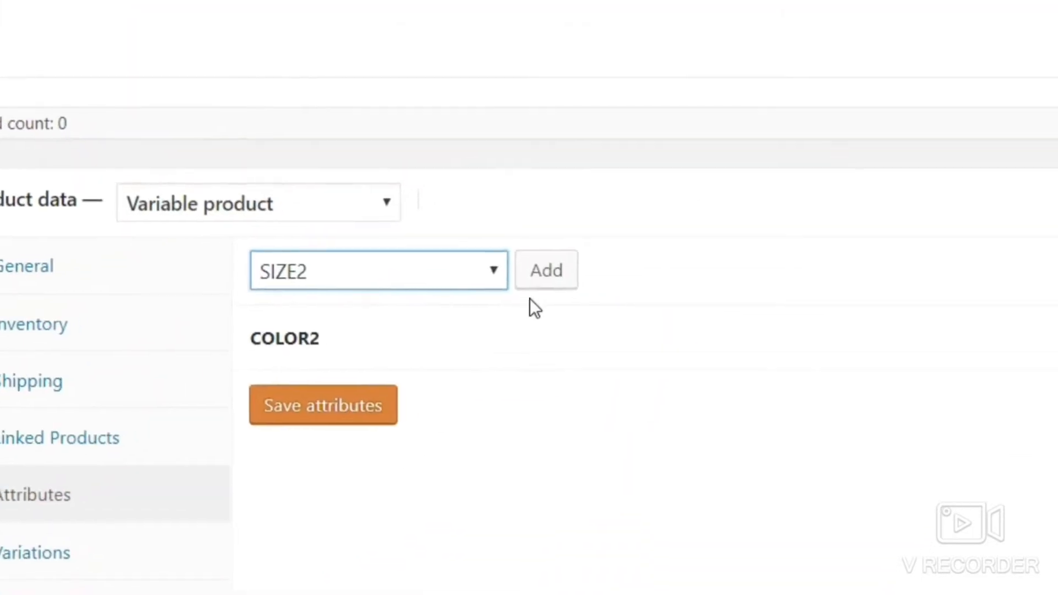
left_click(545, 279)
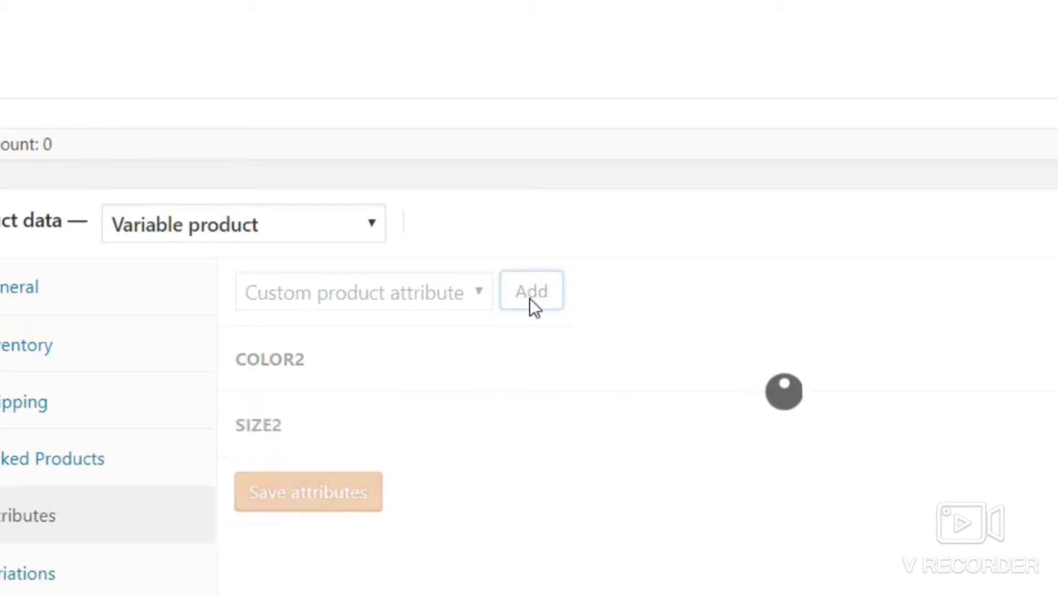
- Assign all terms (L, M, XL) to SIZE2, enable it for variations and save the attributes
scroll(532, 308, "down", 5)
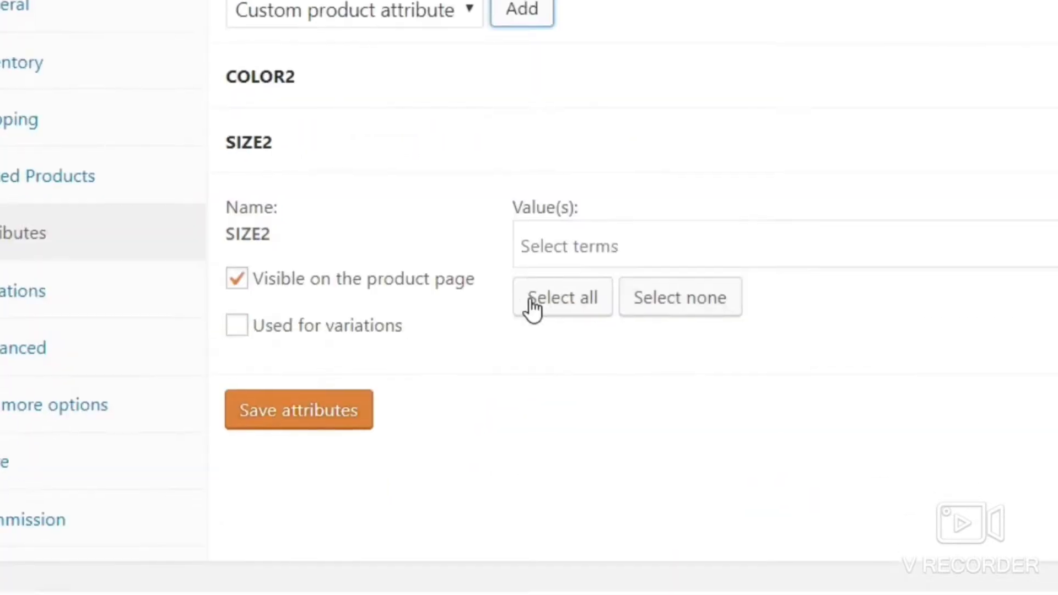
left_click(532, 309)
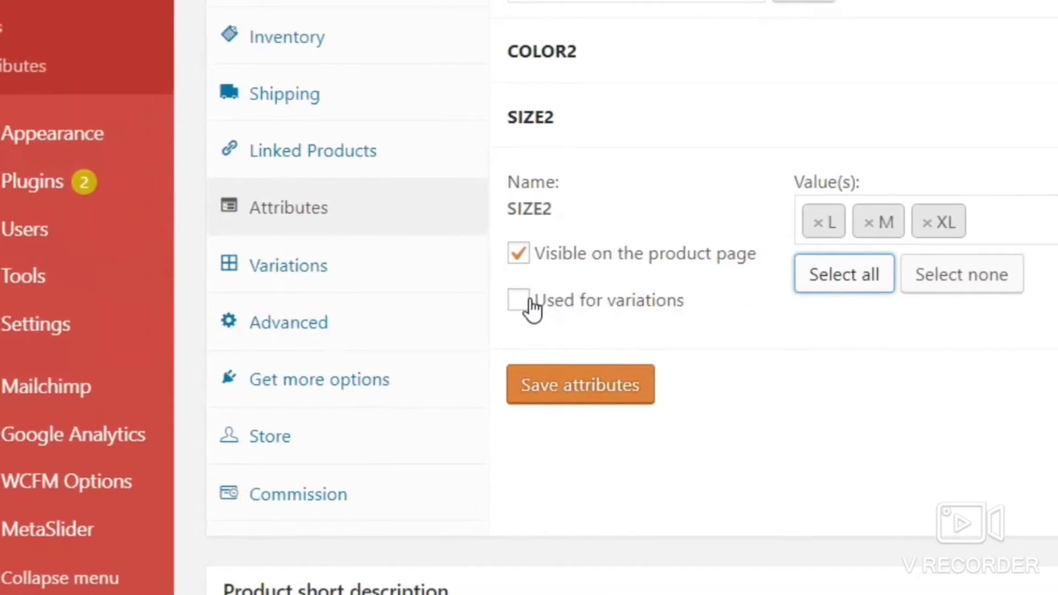
left_click(530, 301)
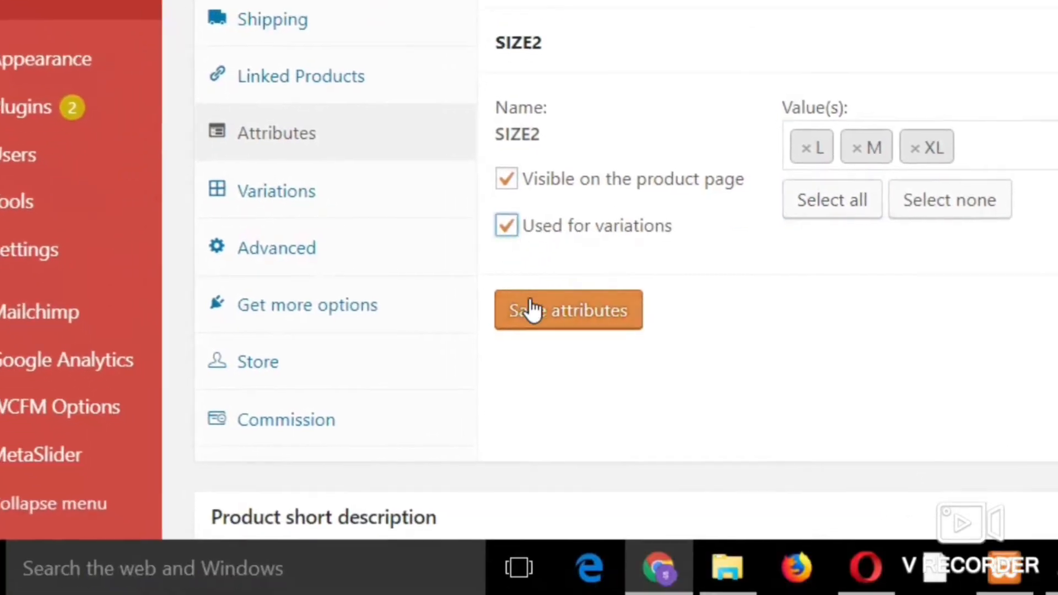
left_click(551, 380)
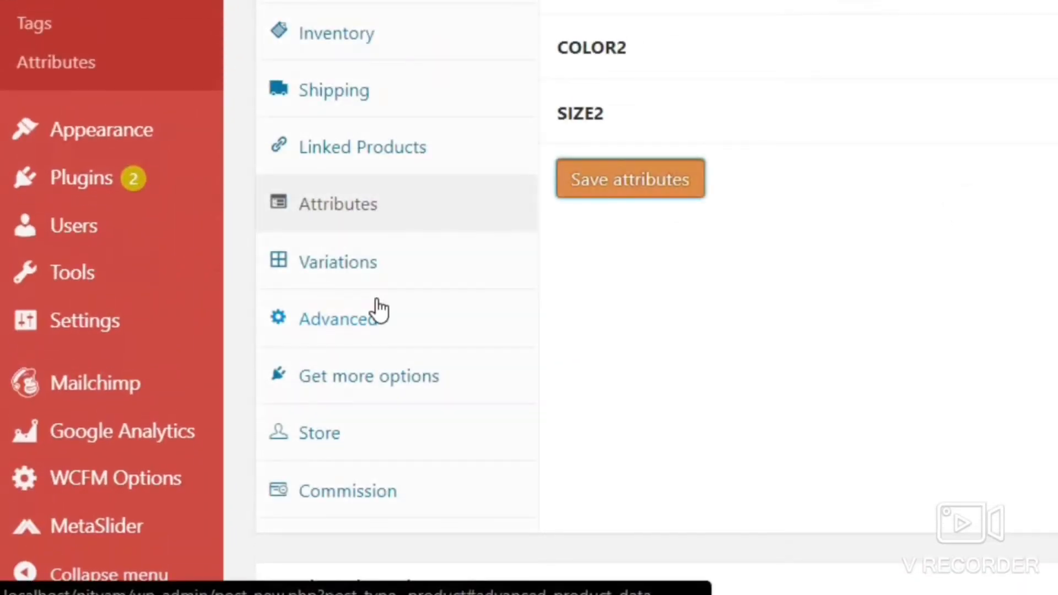
- Add a first variation to the t shirt product and set its COLOR2 value to BLUE
left_click(338, 298)
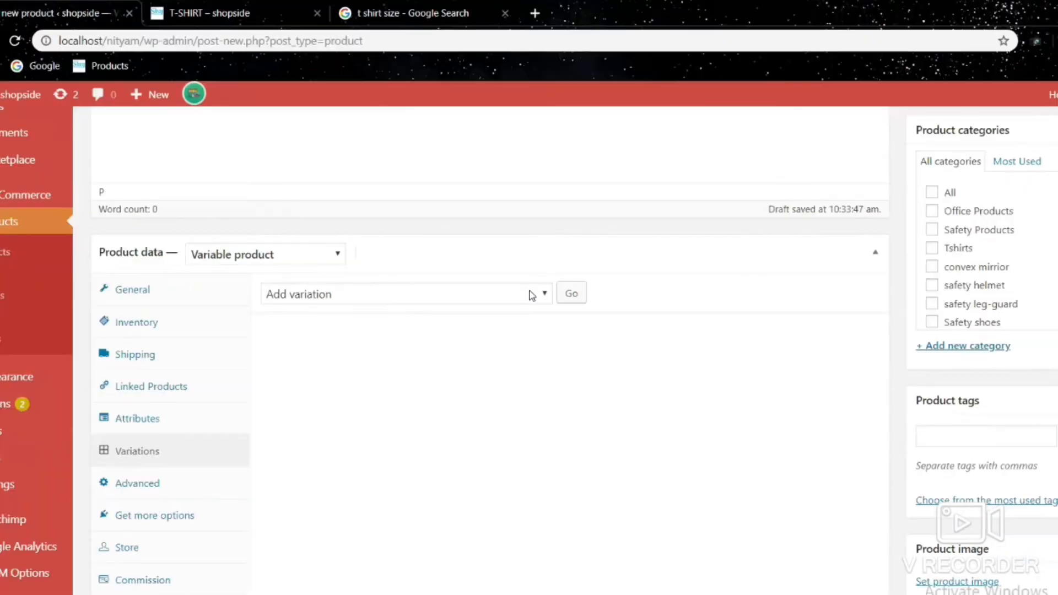
left_click(571, 293)
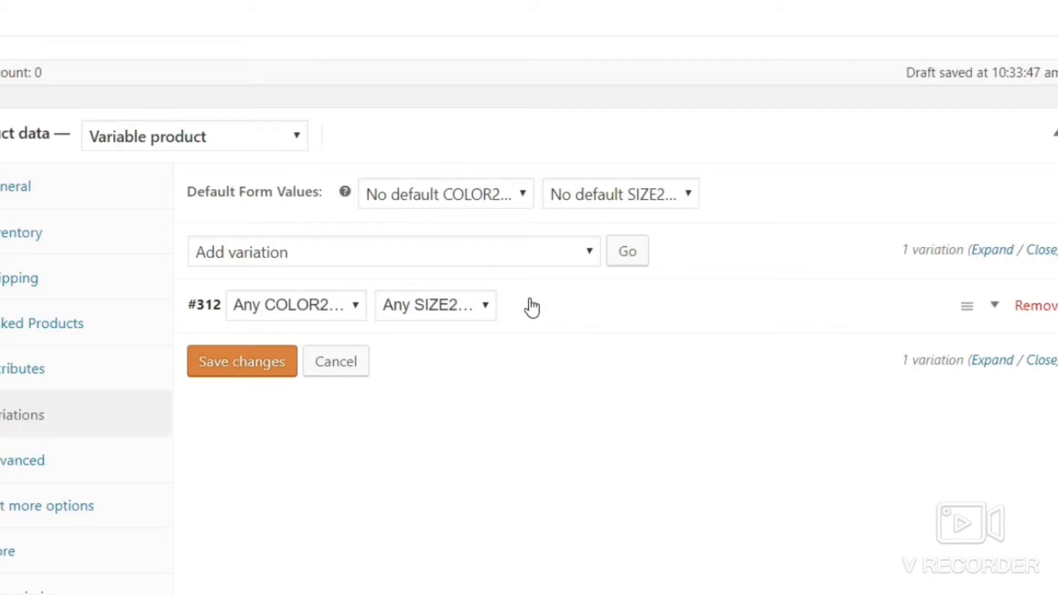
left_click(532, 308)
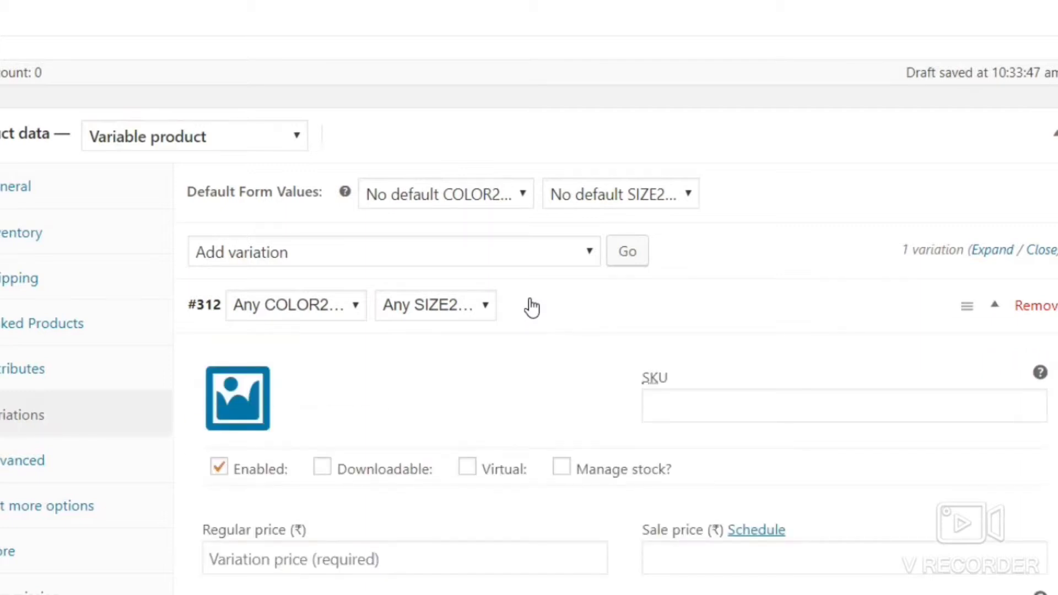
left_click(343, 307)
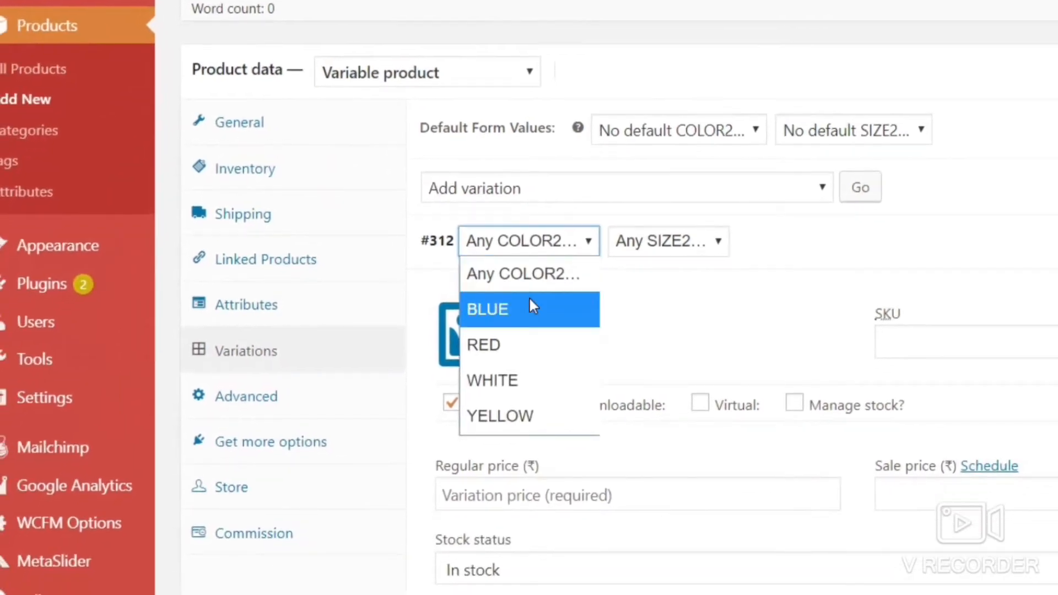
left_click(530, 308)
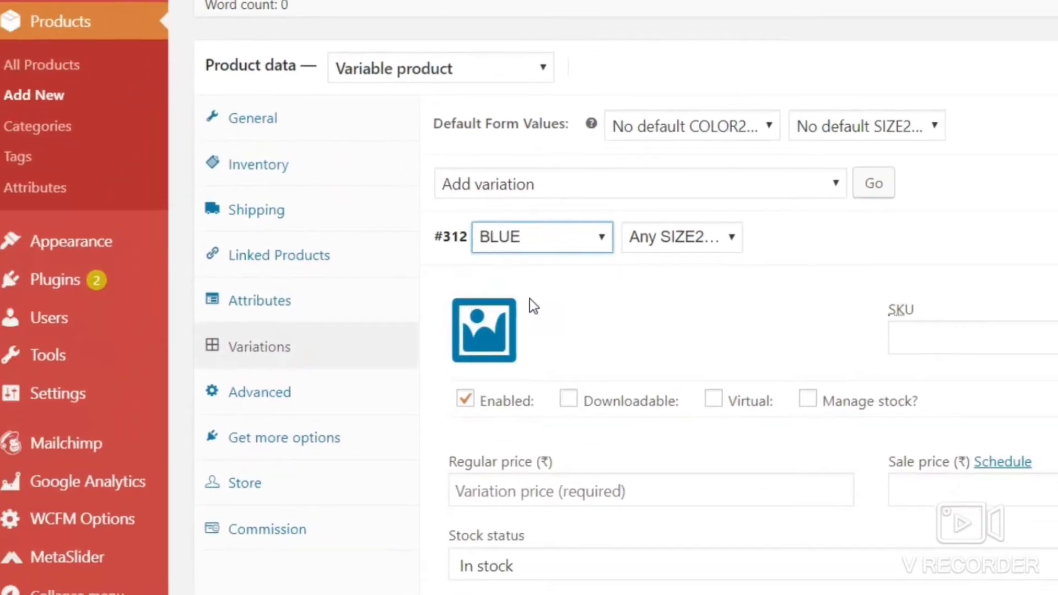
- Assign the blue t-shirt picture 01_Preview1-Female-Tshirt-Mockup.jpg from the media library as the BLUE variation's image
left_click(478, 336)
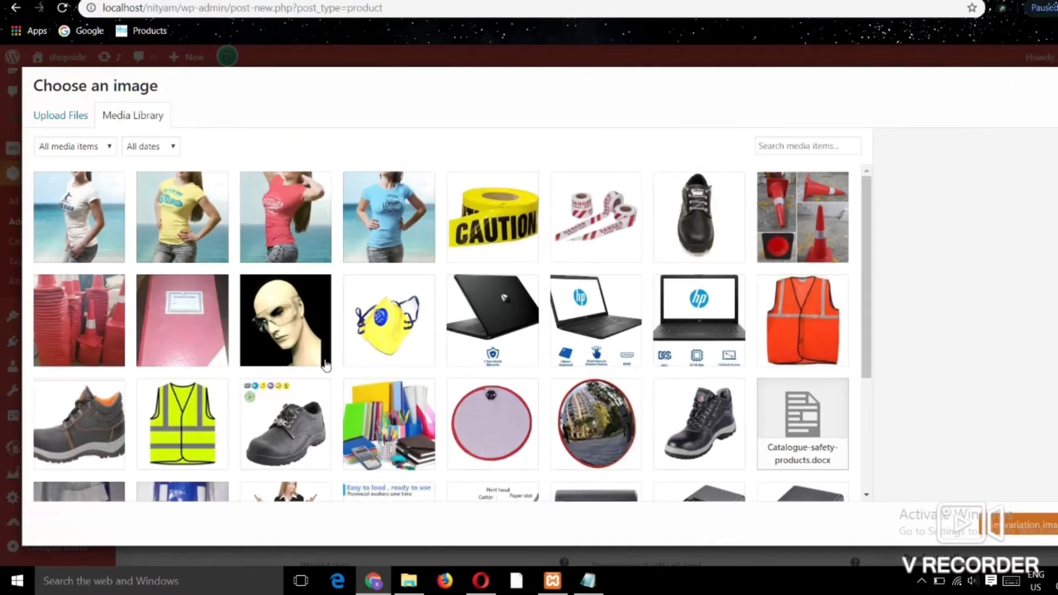
left_click(413, 211)
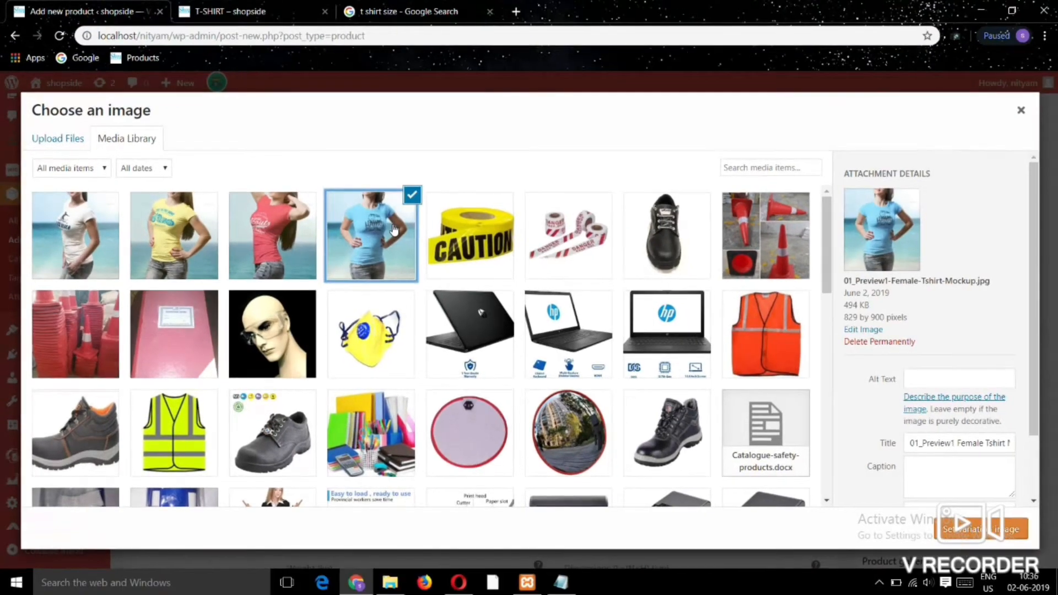
key("Return")
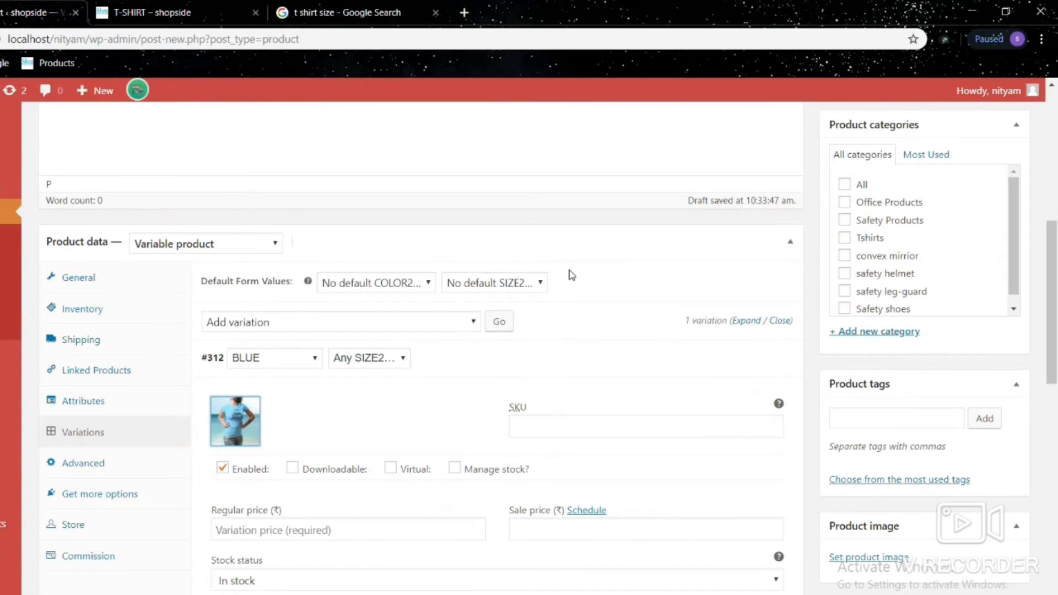
- Set the BLUE variation's regular price to 499
key("Tab")
key("Tab")
key("Tab")
key("Tab")
key("Tab")
key("Tab")
key("Down")
key("Down")
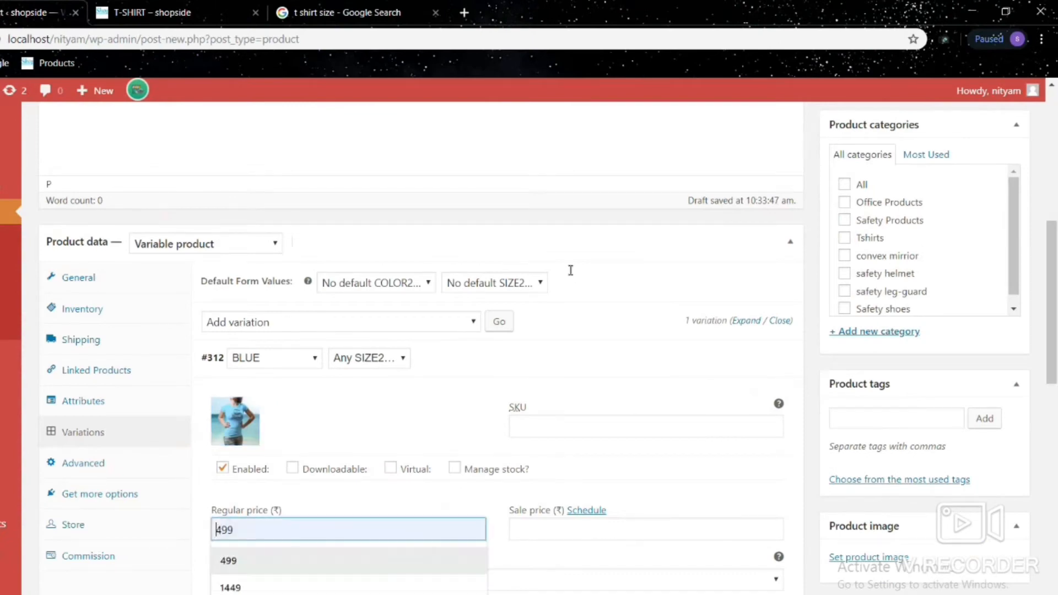
key("Return")
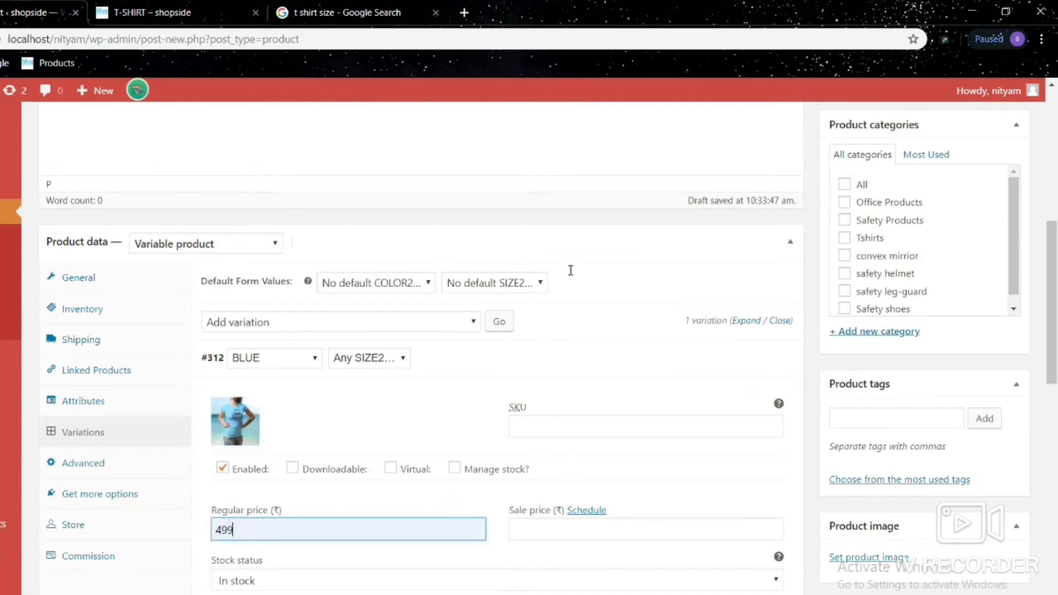
- Set the BLUE variation's sale price to 399 and save the variation changes
left_click(572, 275)
scroll(572, 275, "down", 3)
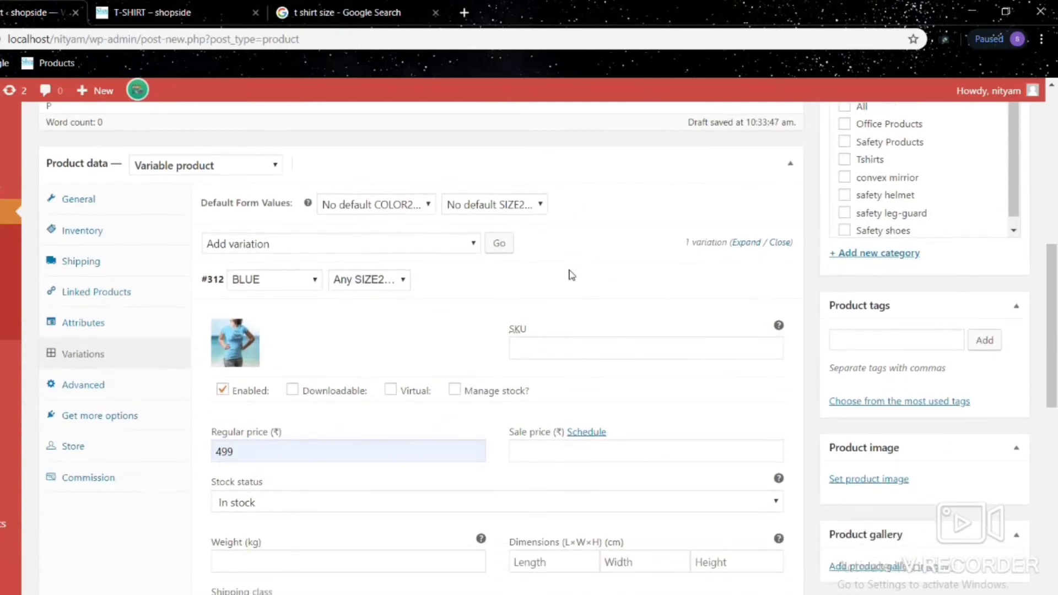
key("Tab")
type("399")
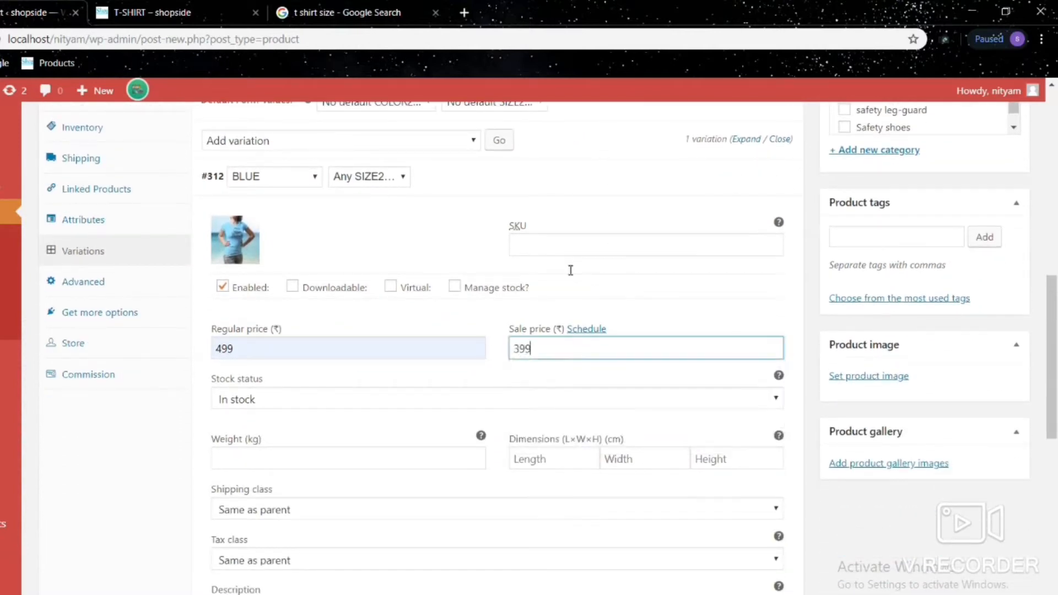
left_click(572, 275)
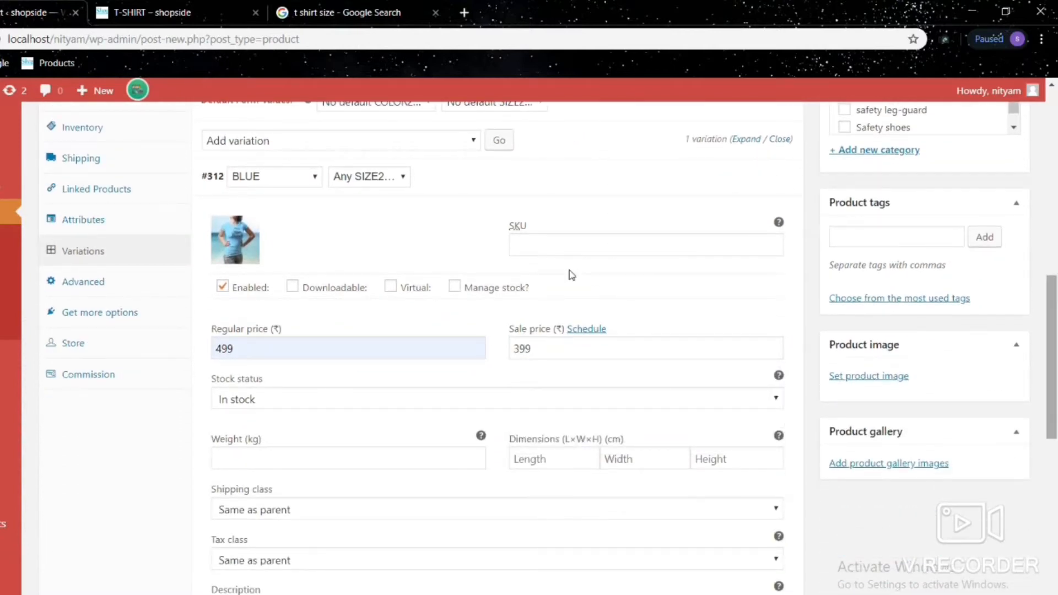
scroll(572, 275, "down", 5)
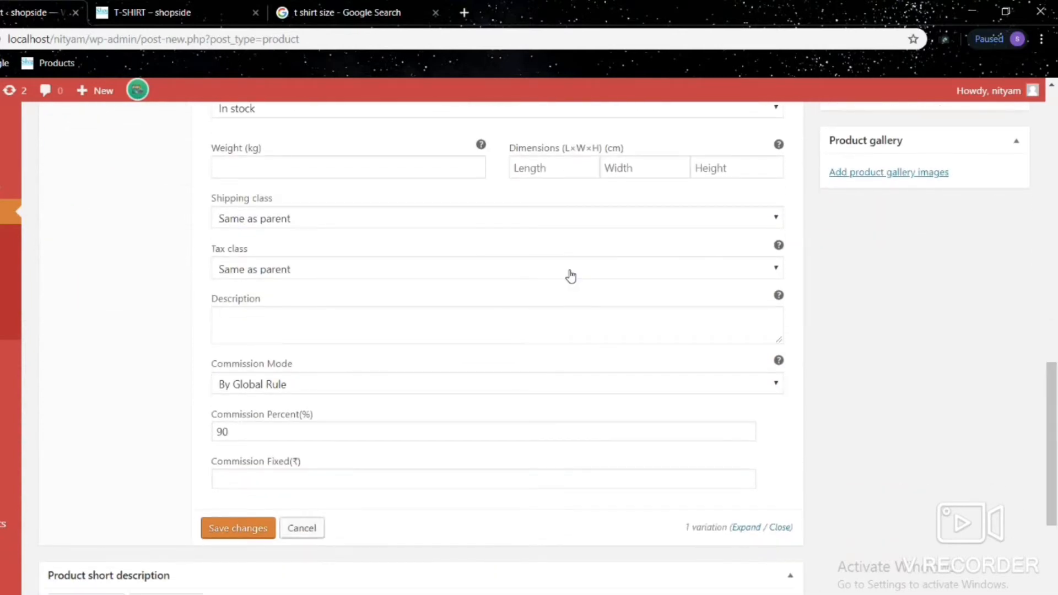
key("Return")
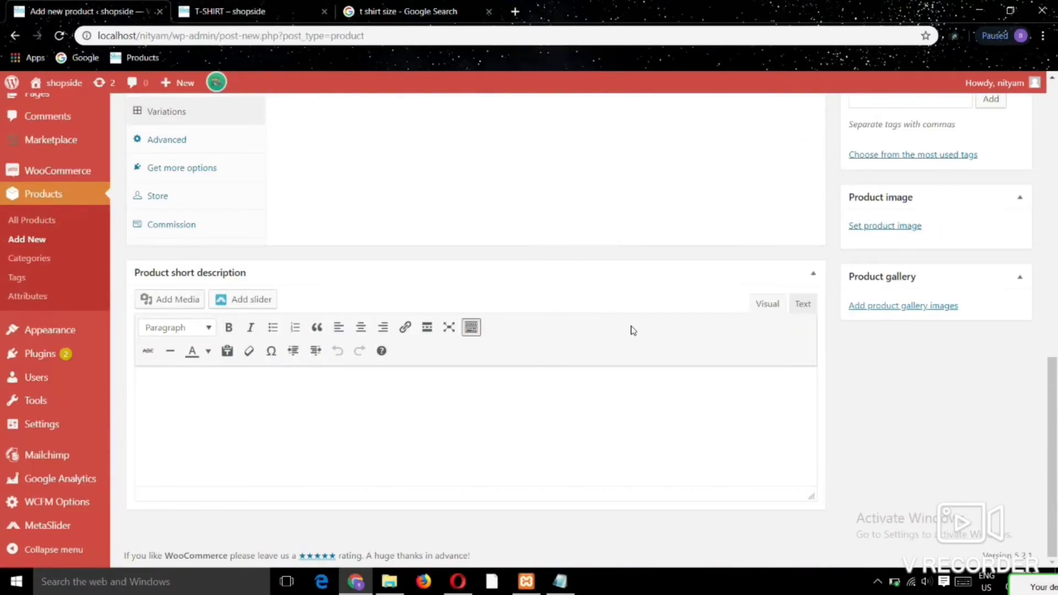
- Add a second variation above the BLUE one and set its COLOR2 value to RED
scroll(632, 330, "up", 6)
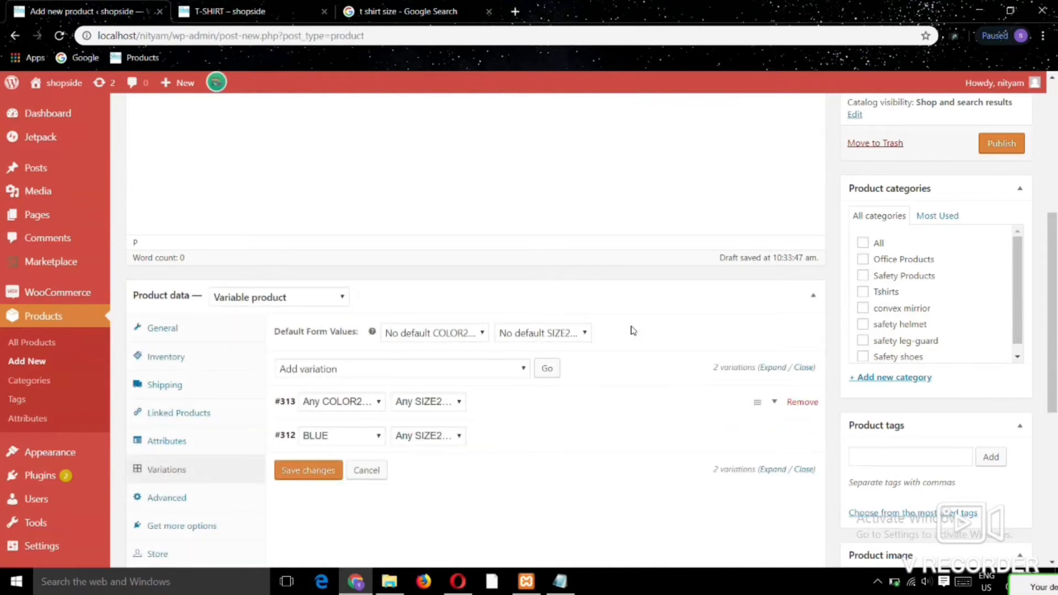
left_click(341, 402)
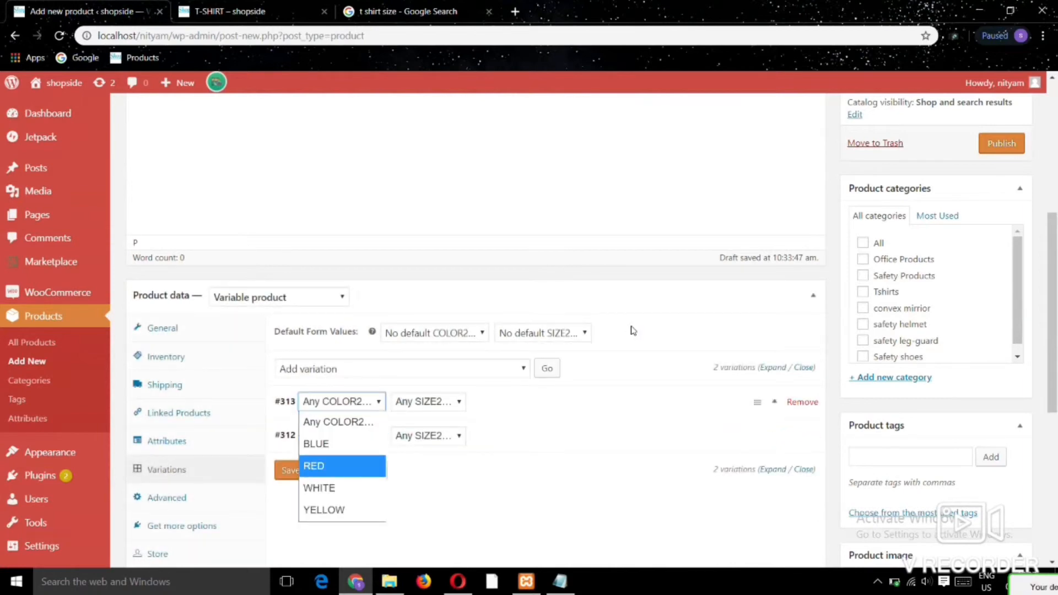
key("Return")
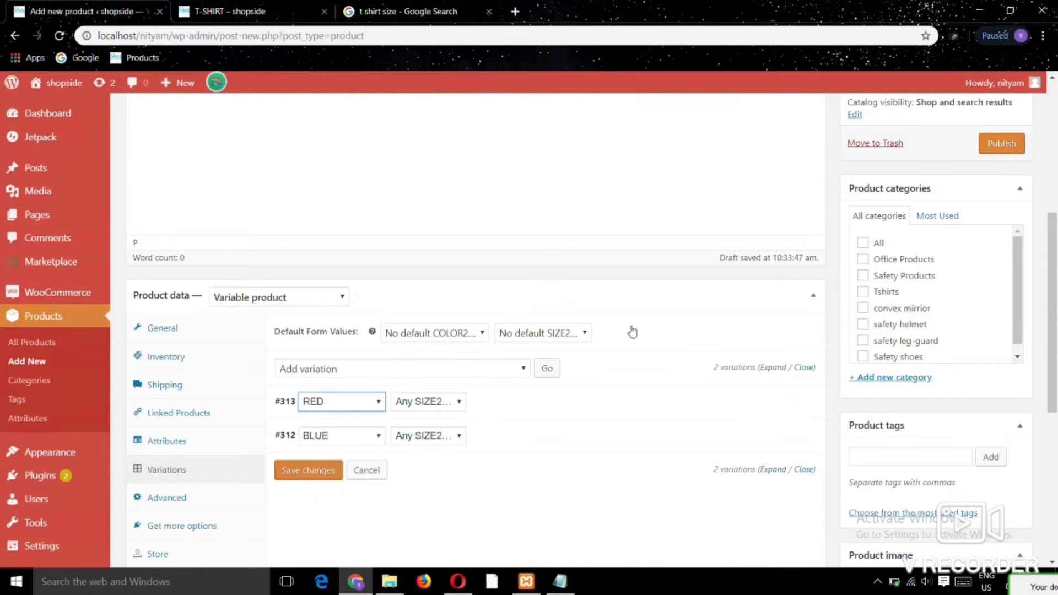
- Expand the RED variation and assign the red t-shirt picture 04_Preview4-Female-Tshirt-Mockup.jpg as its image
left_click(716, 402)
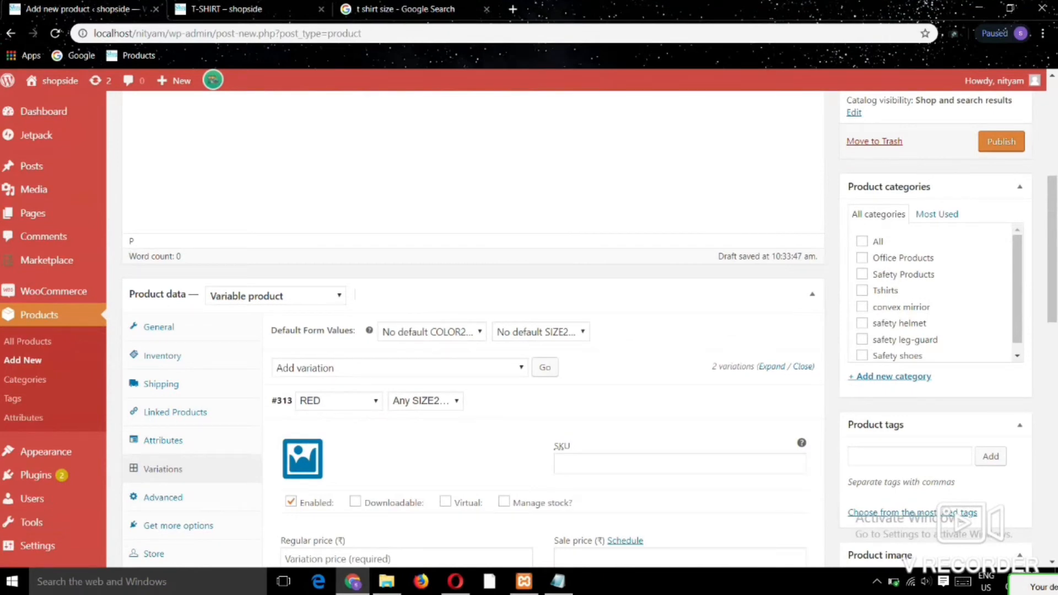
scroll(302, 226, "down", 5)
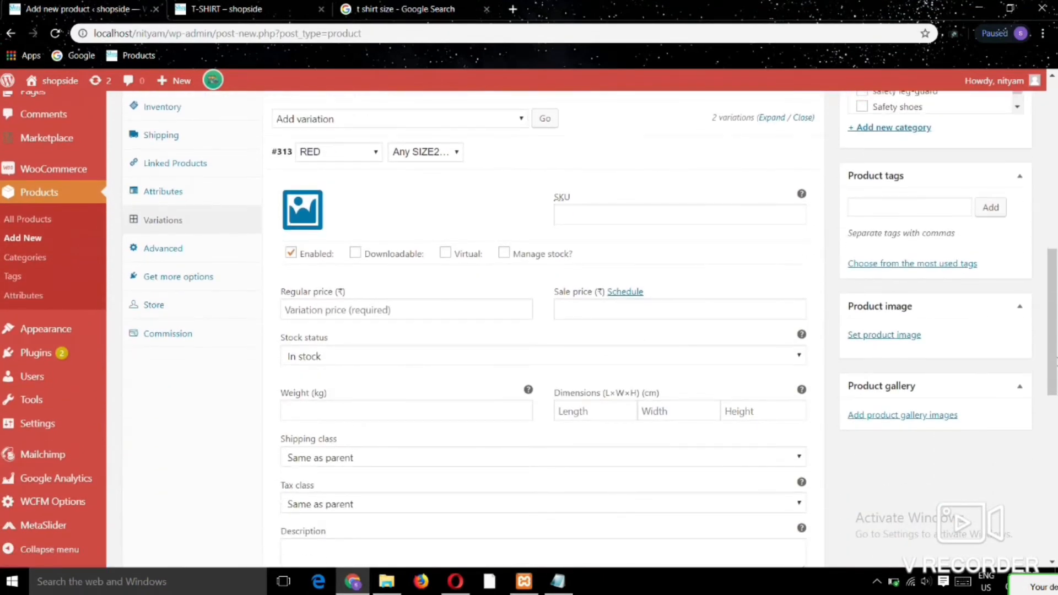
left_click(302, 209)
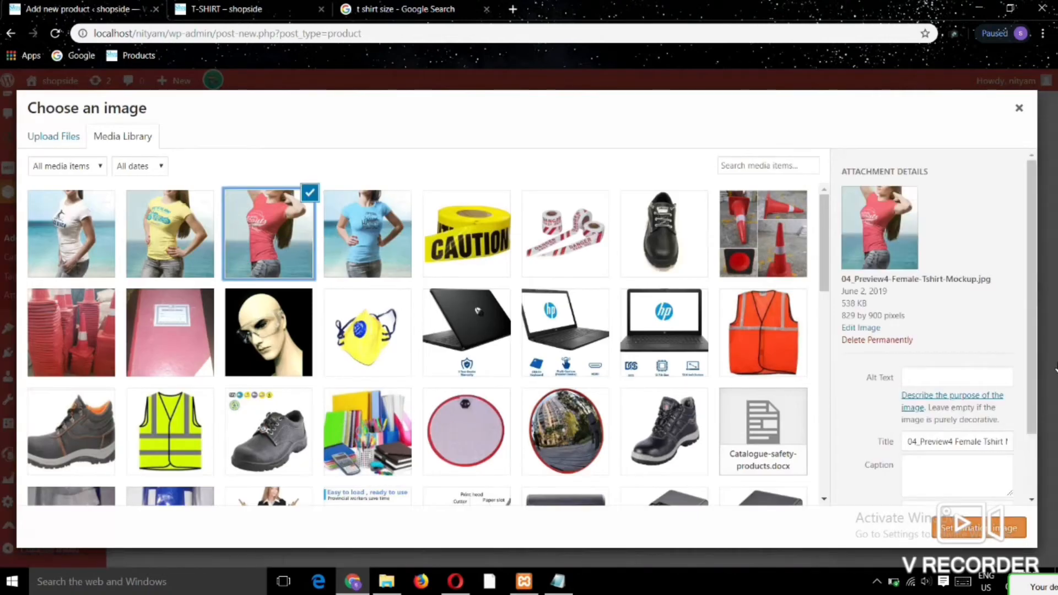
left_click(978, 527)
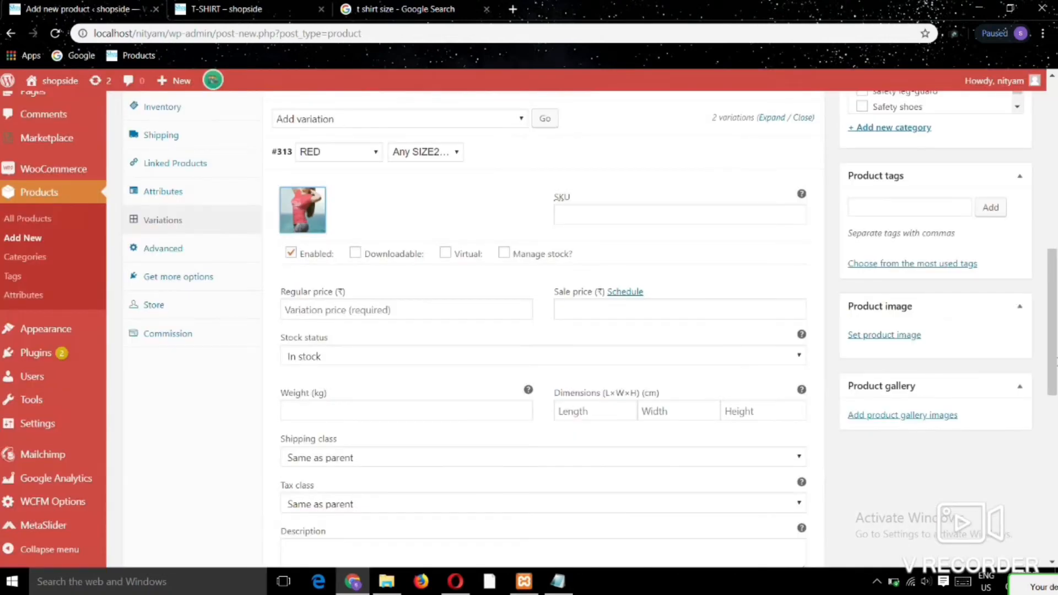
- Set the RED variation's regular price to 499 and sale price to 399, and save the variation changes
left_click(406, 310)
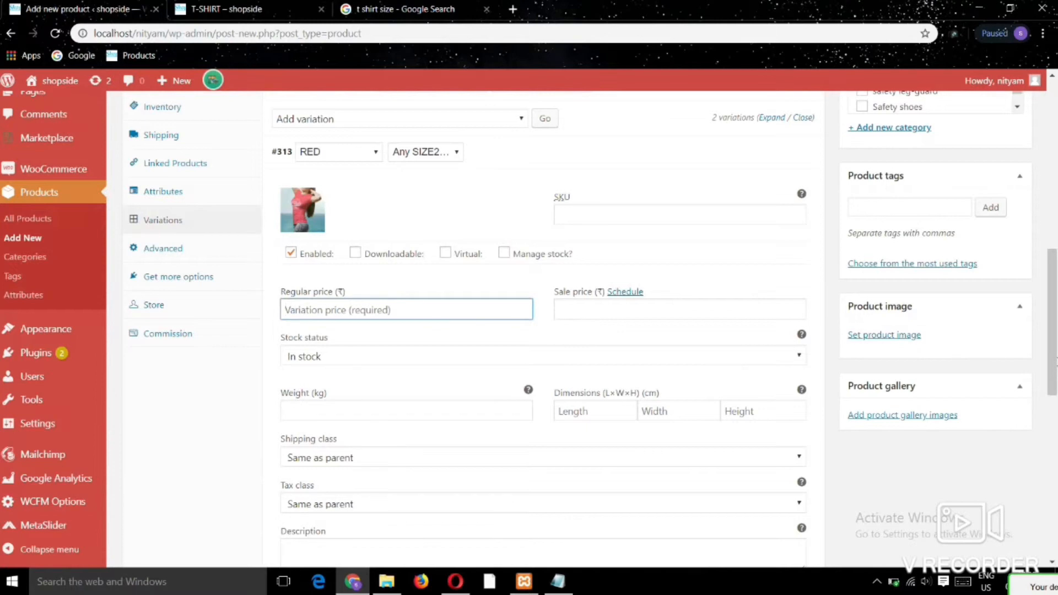
type("4")
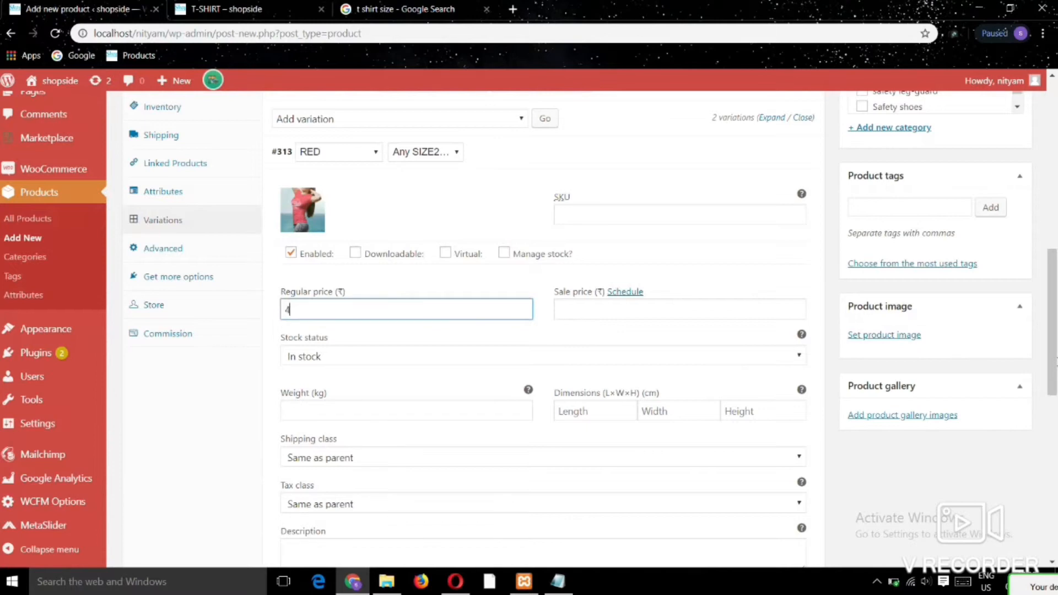
key("Tab")
key("Tab")
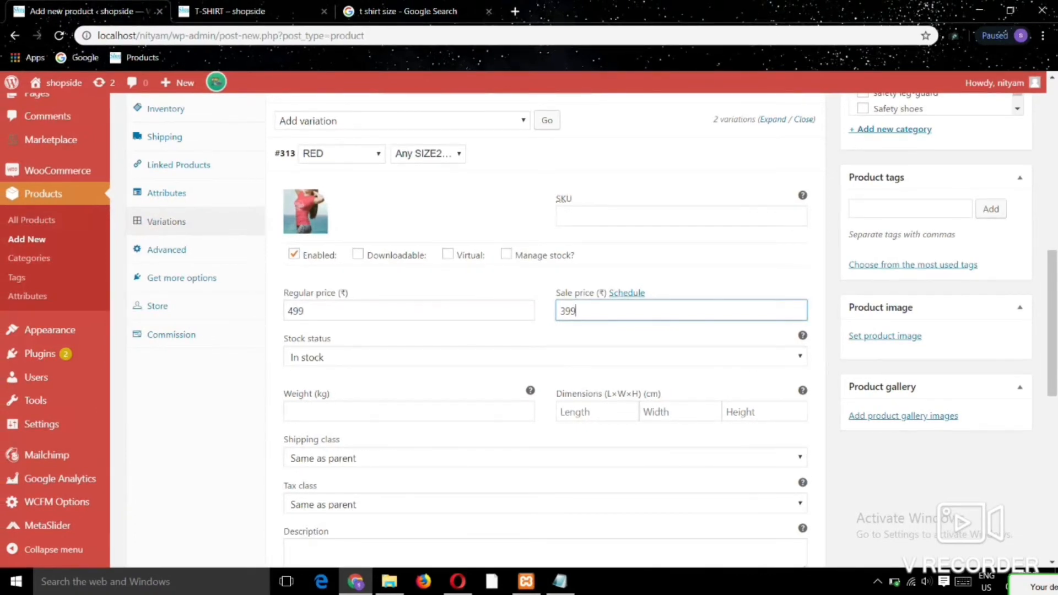
left_click_drag(1053, 251, 1055, 366)
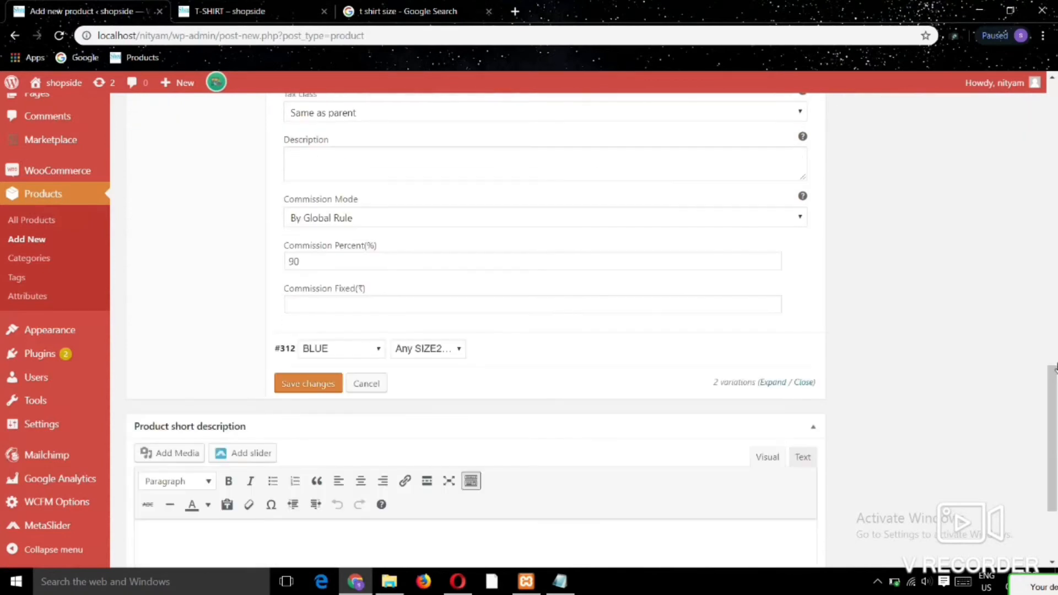
key("Return")
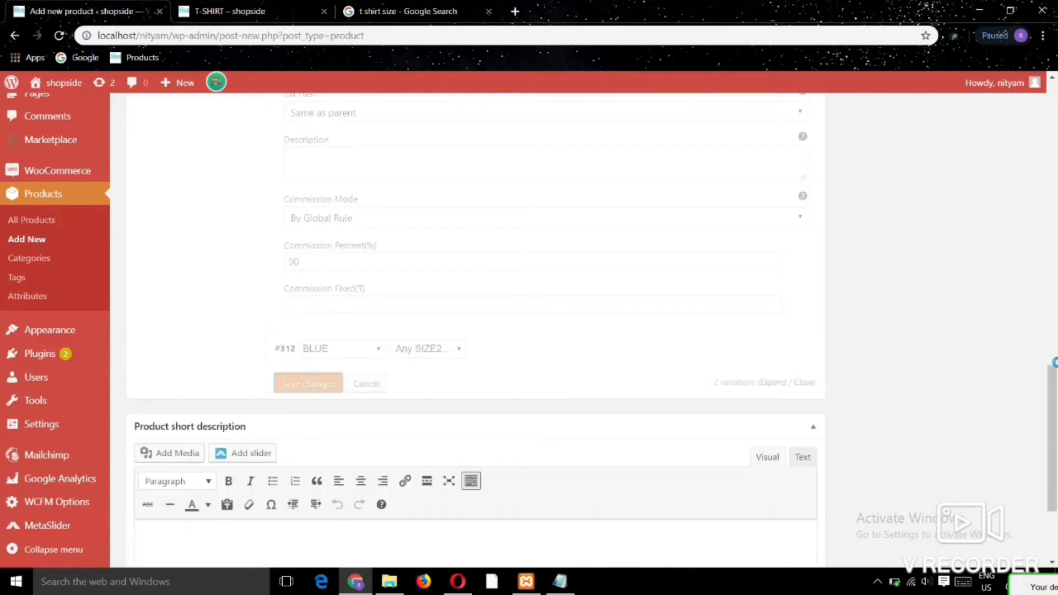
- Collapse the RED variation, then add a third variation with its COLOR2 value set to YELLOW
scroll(1055, 362, "up", 5)
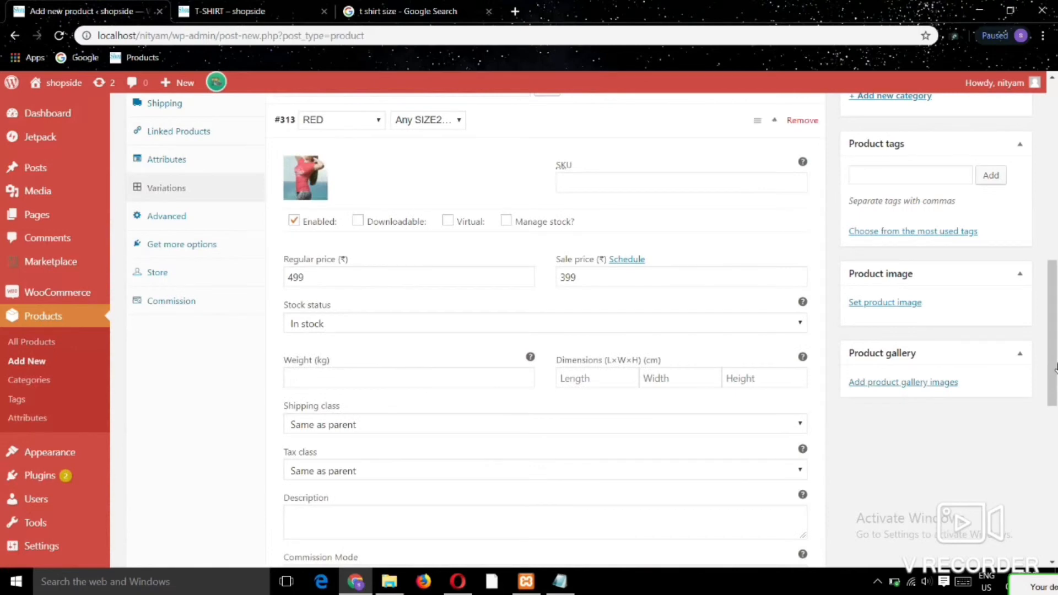
left_click(774, 120)
left_click(774, 120)
left_click(774, 120)
scroll(1055, 368, "up", 2)
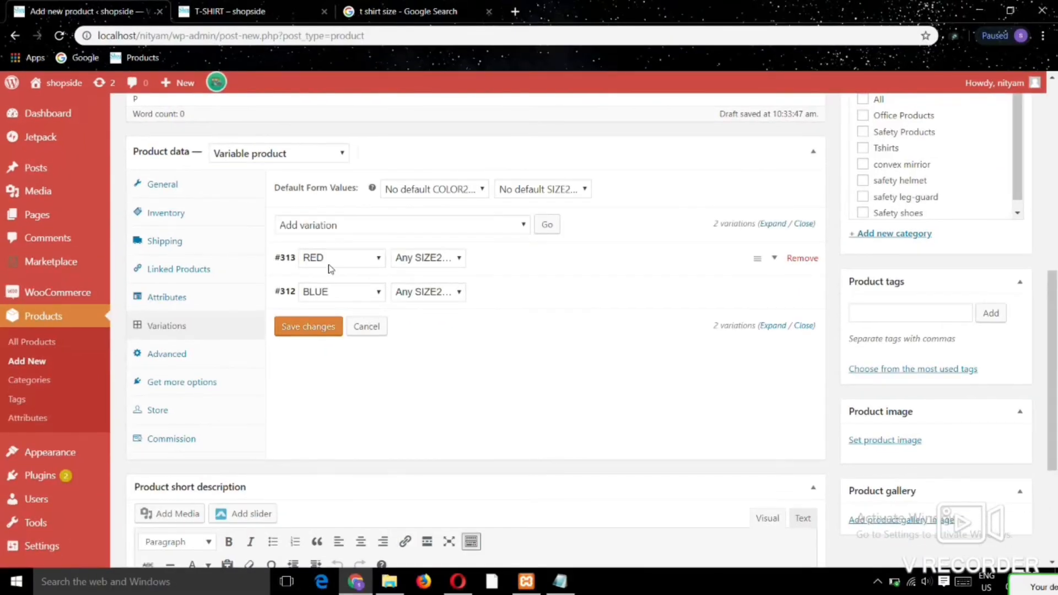
left_click(330, 265)
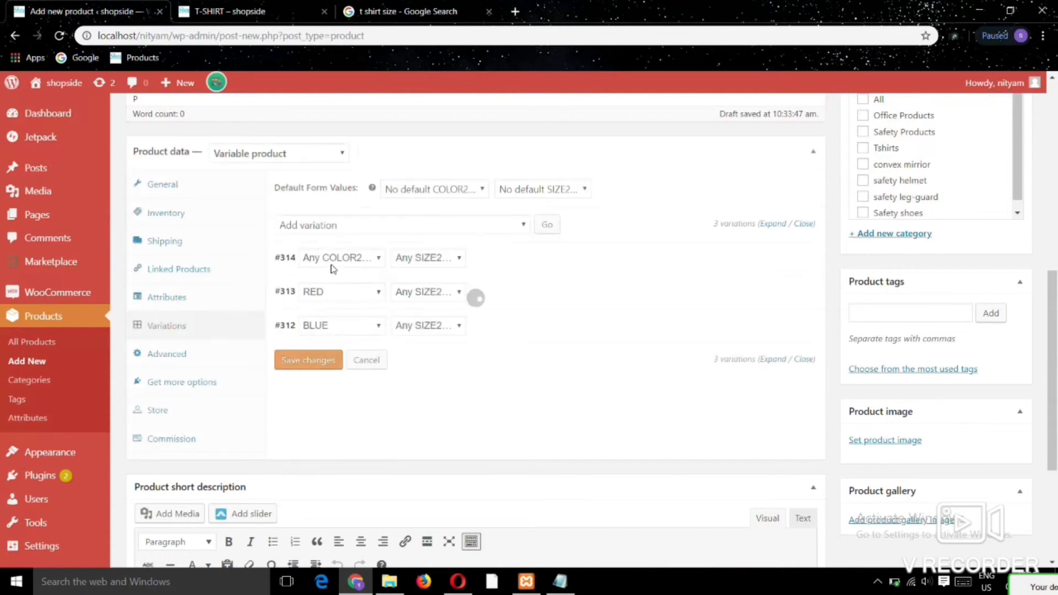
left_click(332, 269)
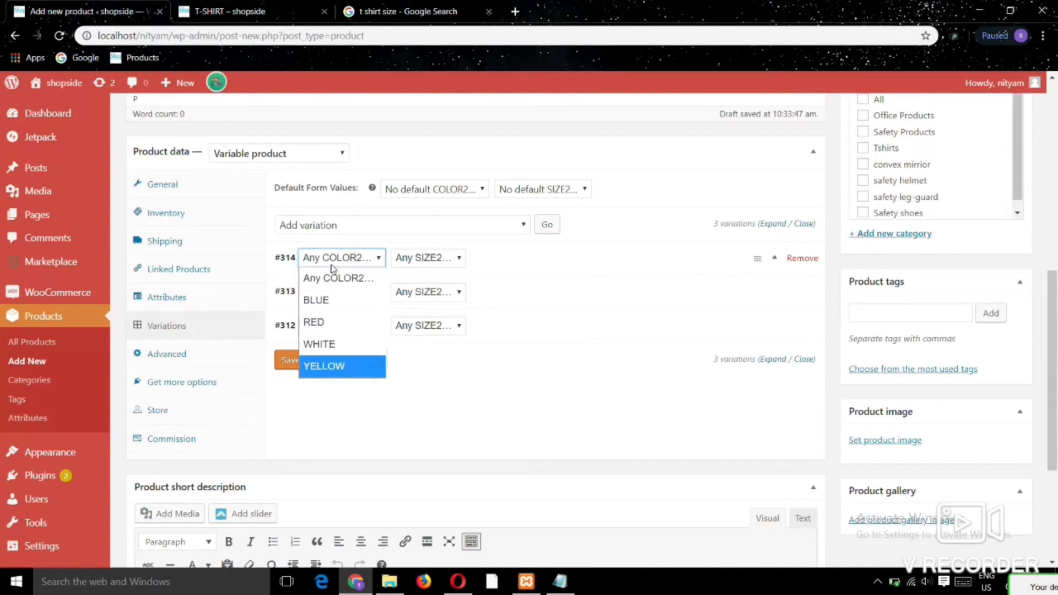
left_click(336, 365)
left_click(332, 268)
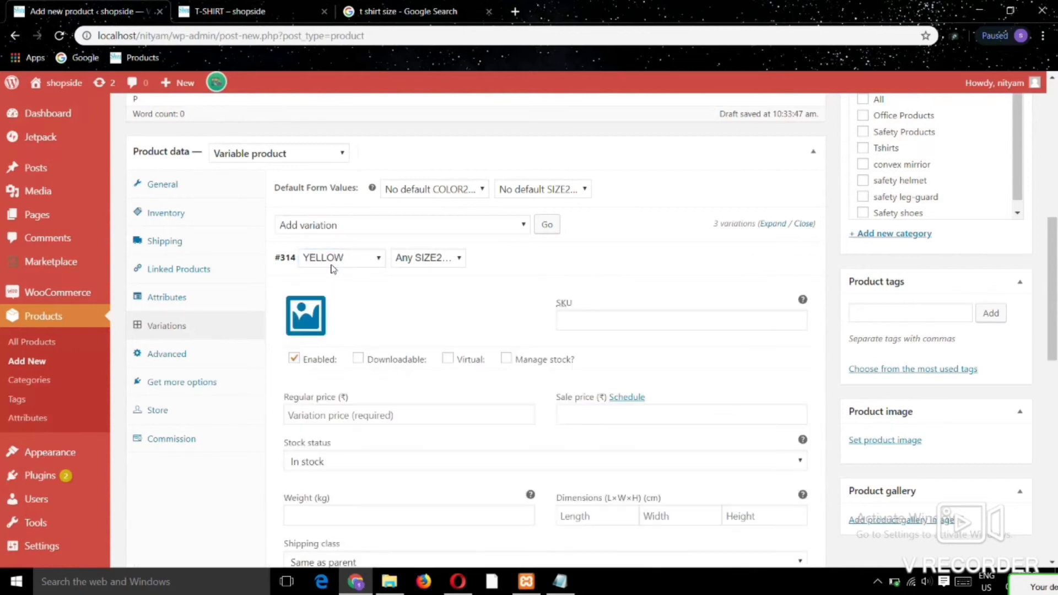
- Set the YELLOW variation's regular price to 499 and sale price to 399, and save the variation changes
left_click(352, 415)
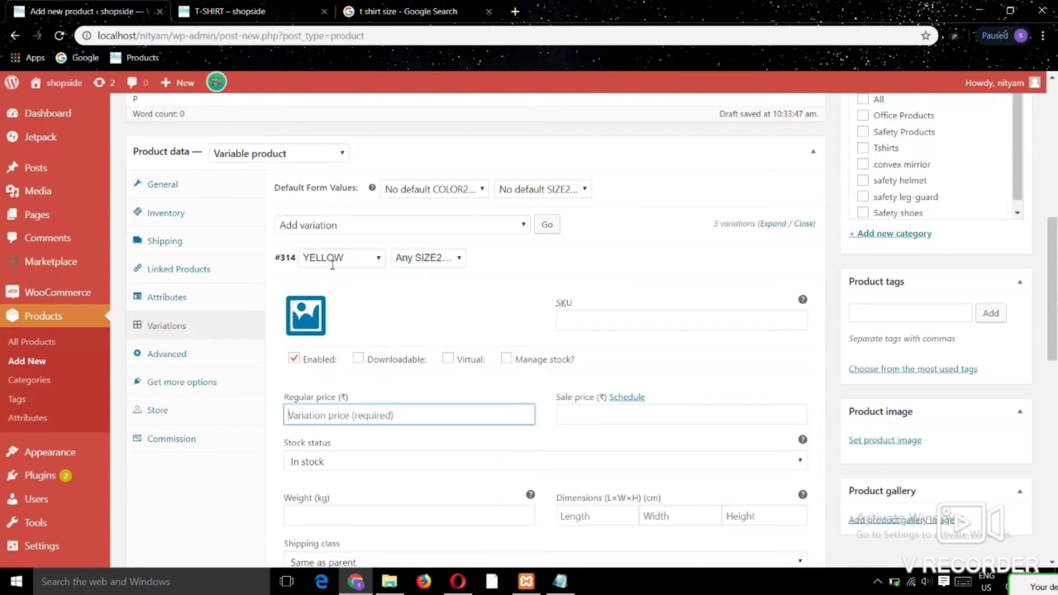
type("4")
key("Tab")
key("Tab")
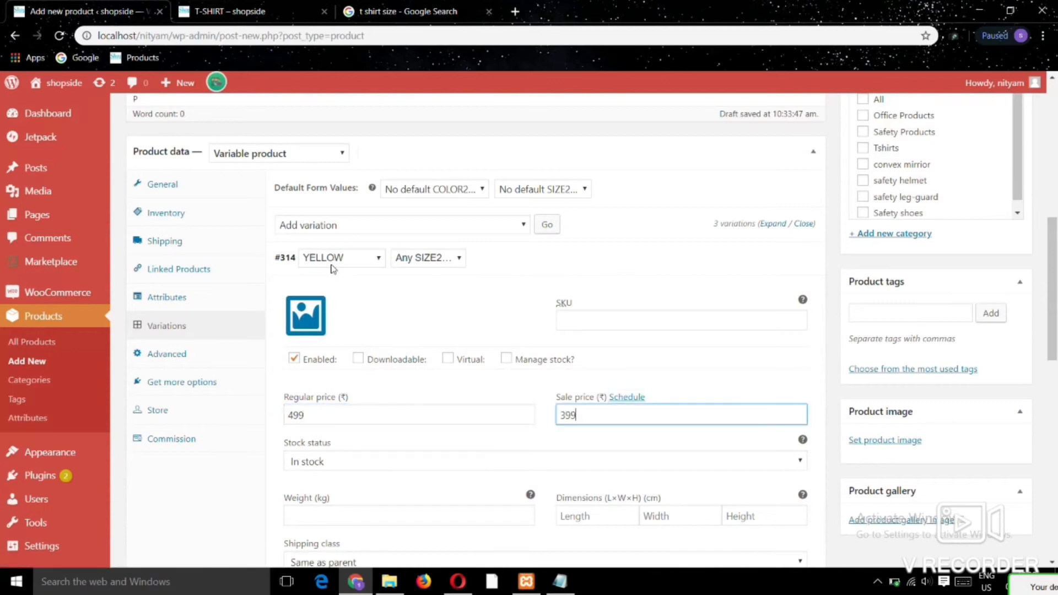
scroll(333, 269, "down", 9)
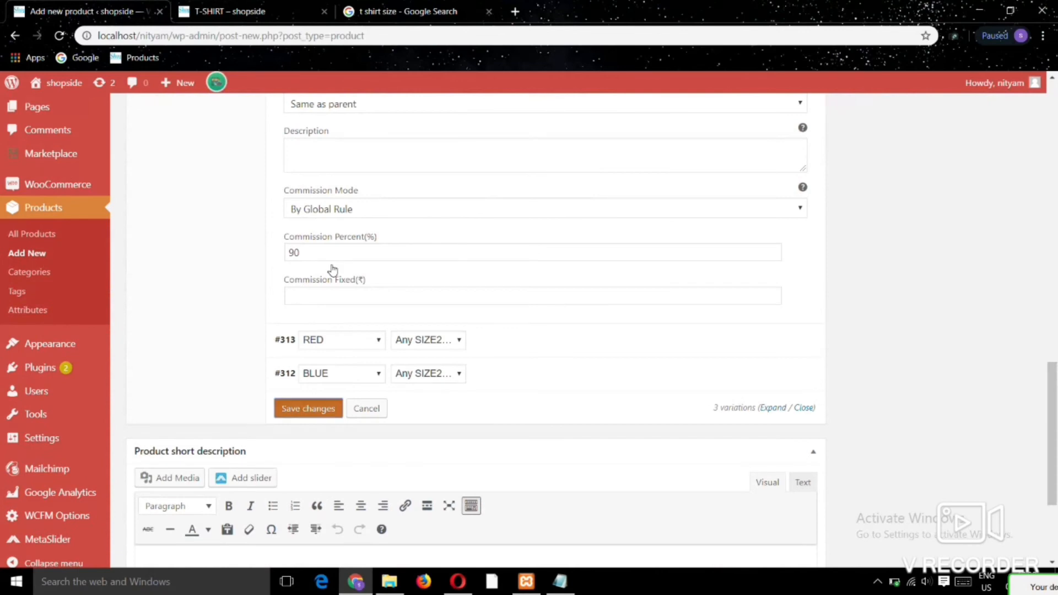
key("Return")
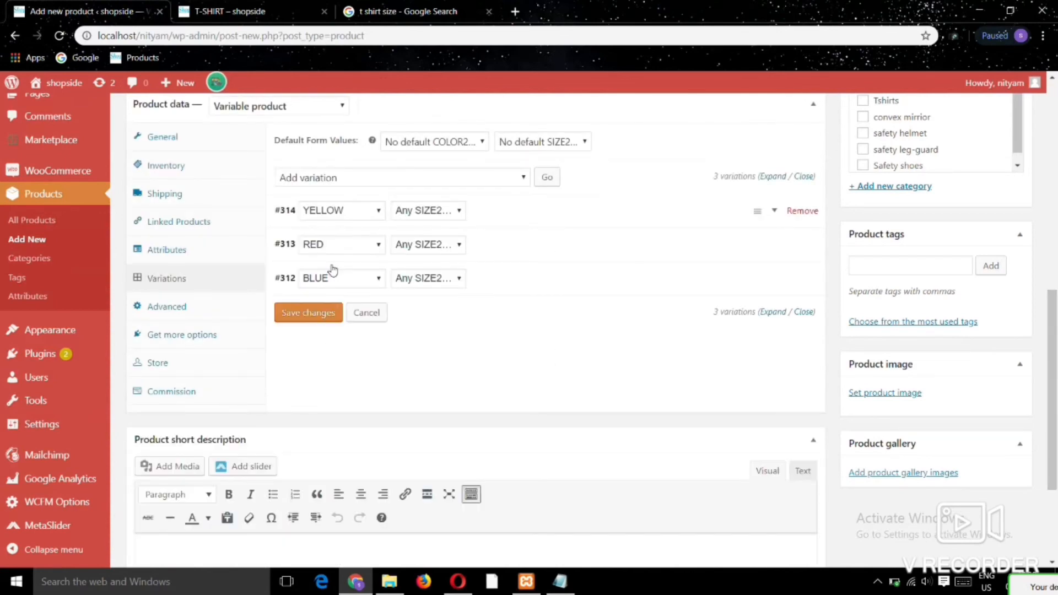
left_click(325, 312)
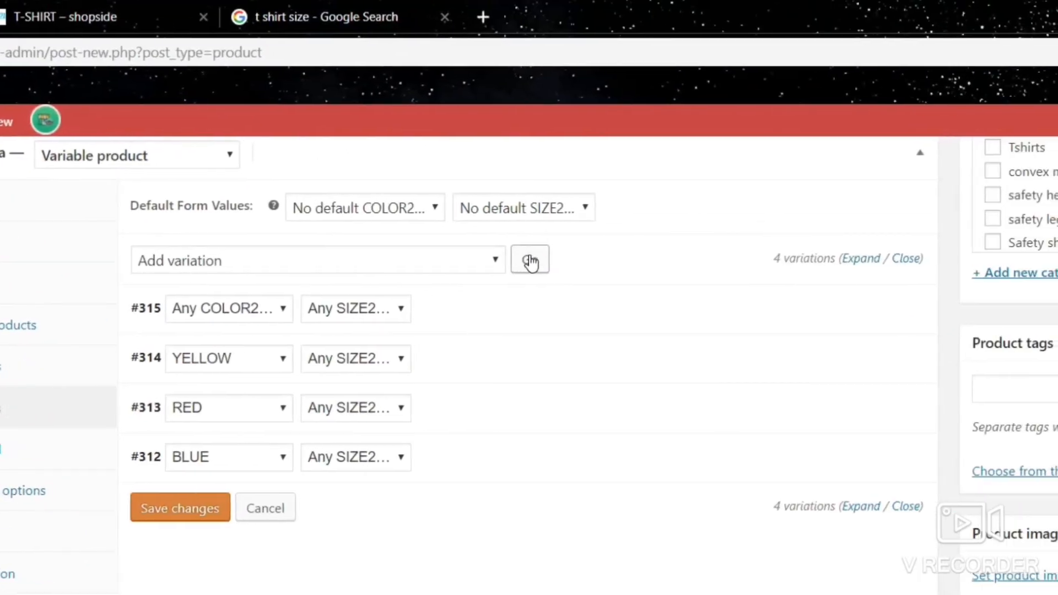
- Set the new fourth variation's COLOR2 value to WHITE and assign the white t-shirt picture as its image
left_click(272, 308)
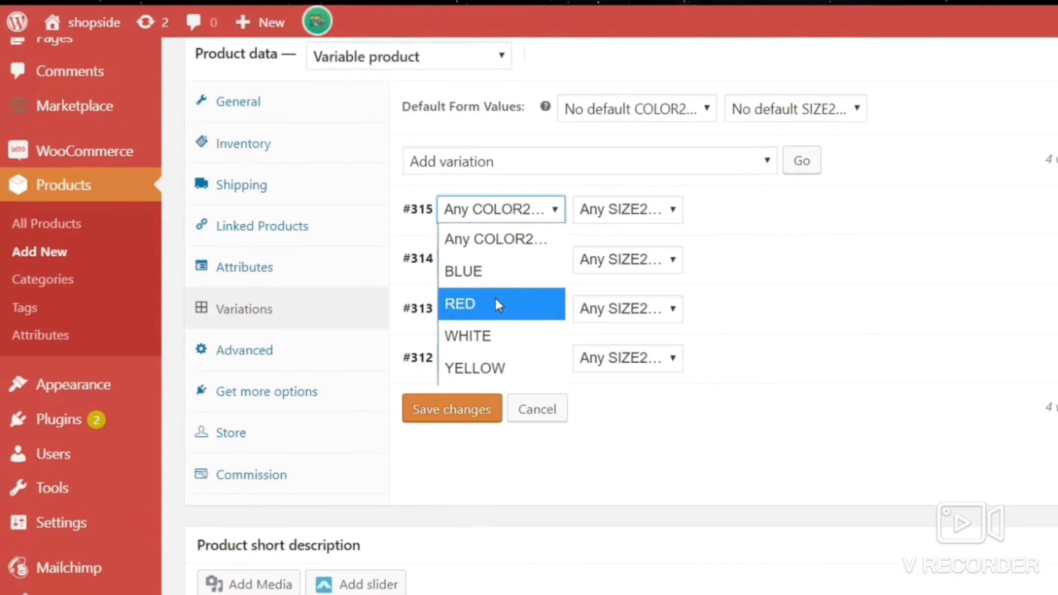
left_click(499, 394)
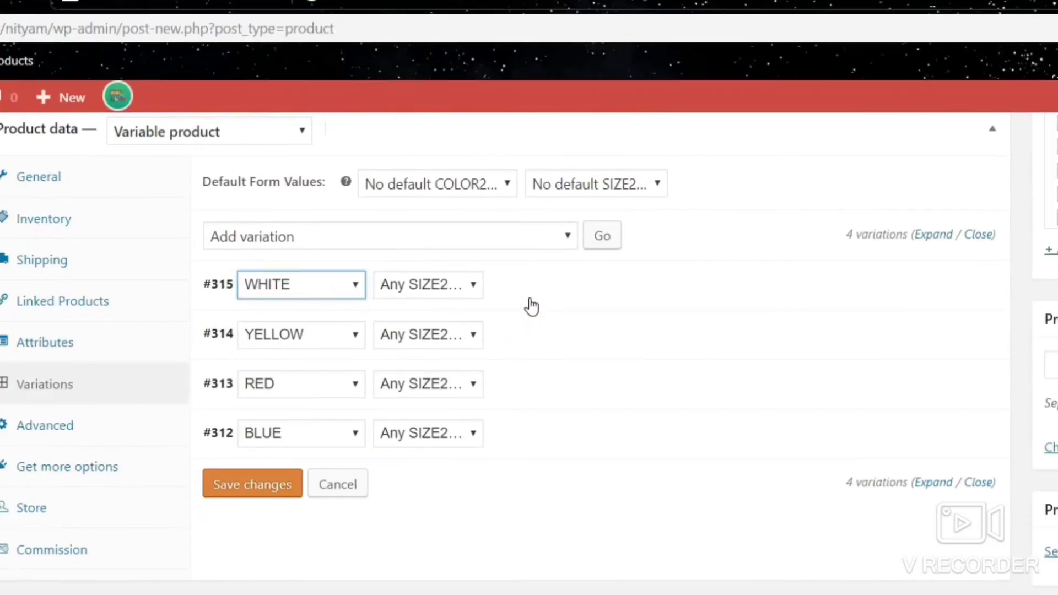
left_click(537, 286)
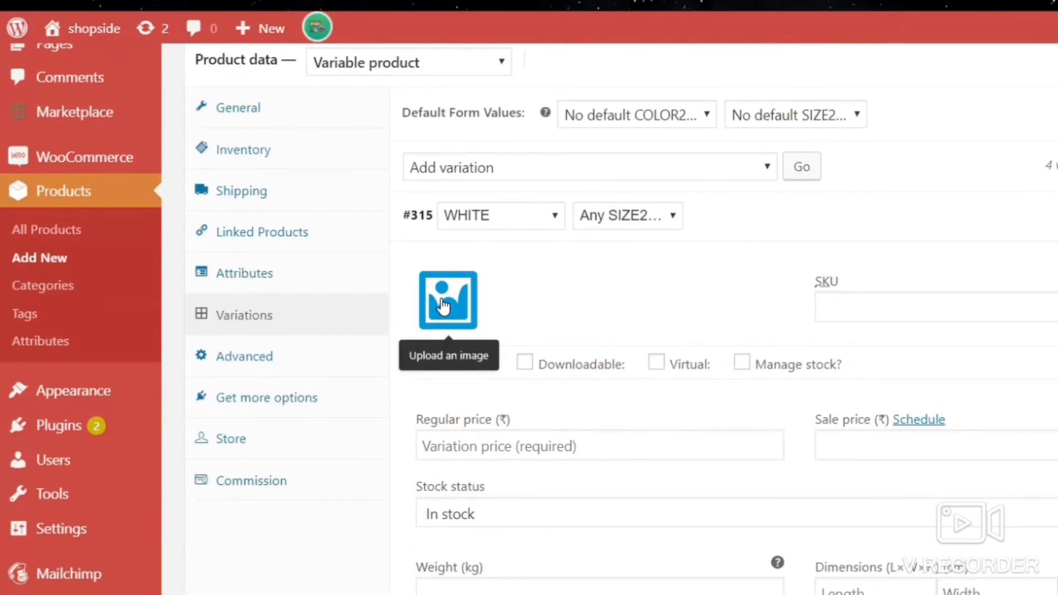
left_click(443, 306)
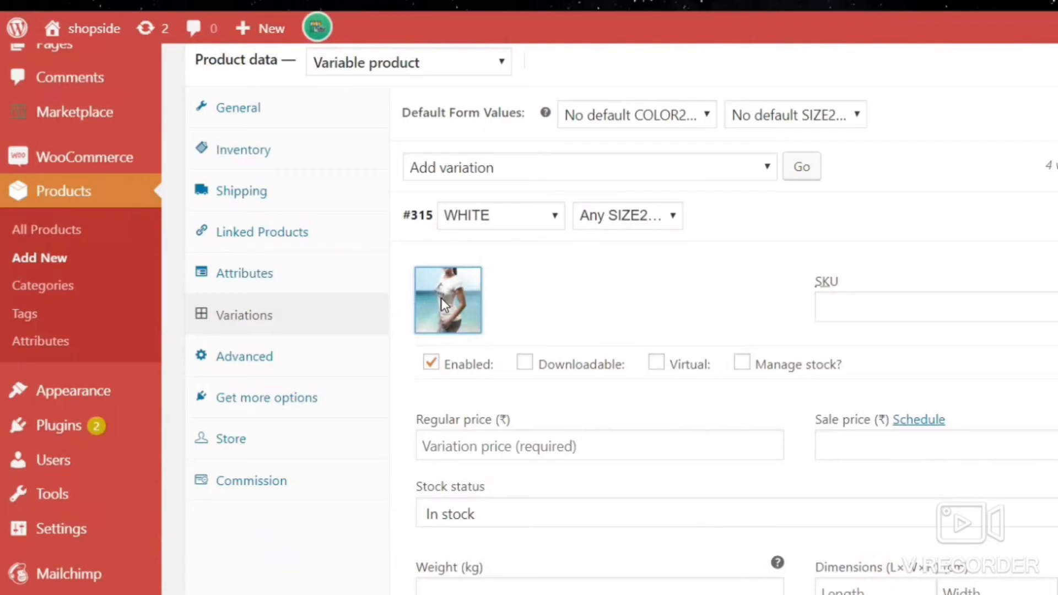
- Save the WHITE variation's changes, and publish the t shirt product
scroll(441, 297, "down", 10)
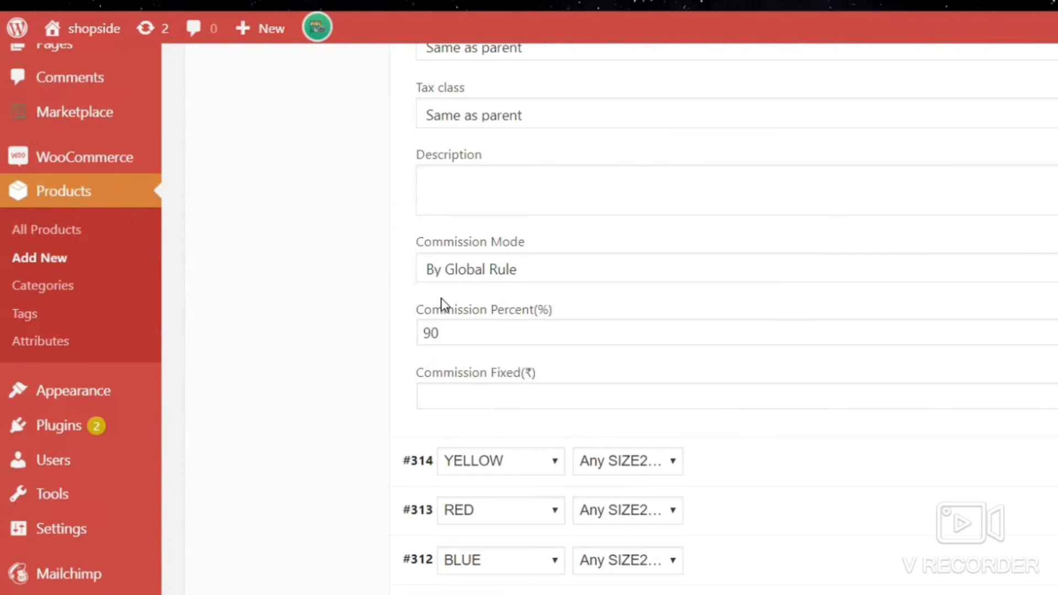
scroll(441, 299, "down", 8)
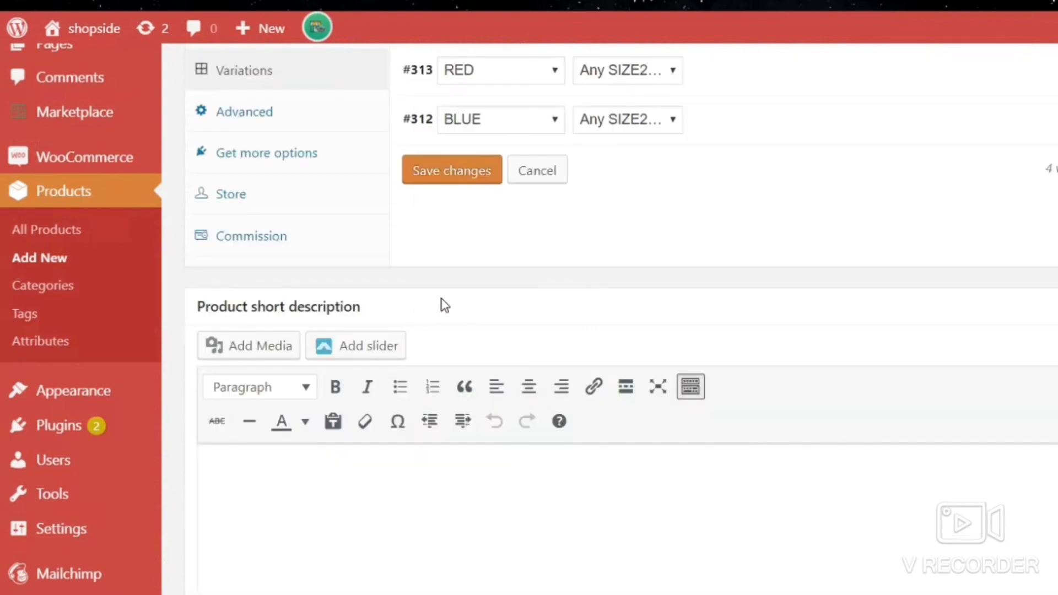
scroll(445, 305, "up", 10)
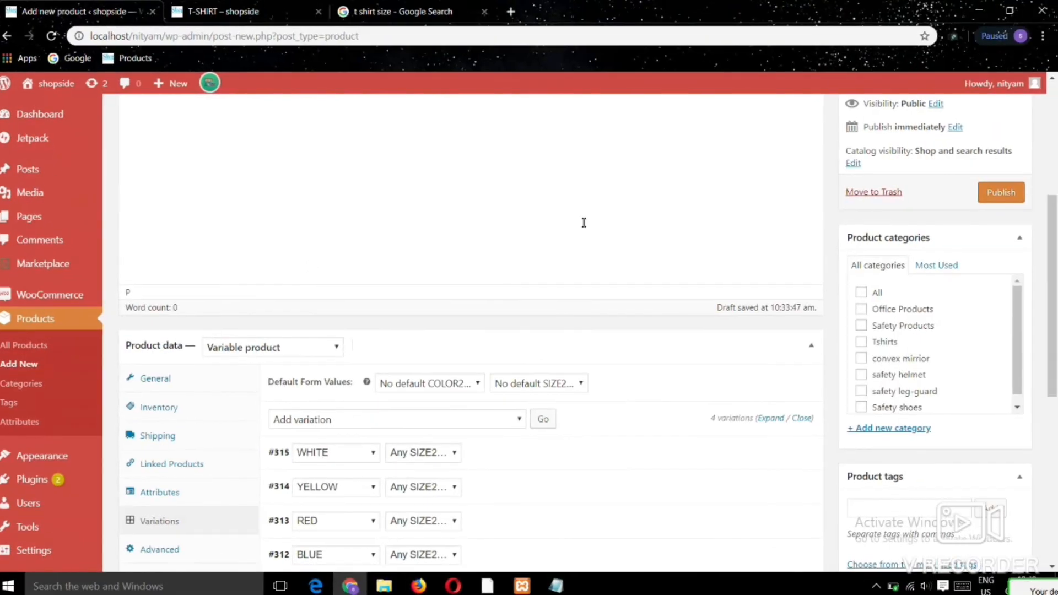
left_click(998, 192)
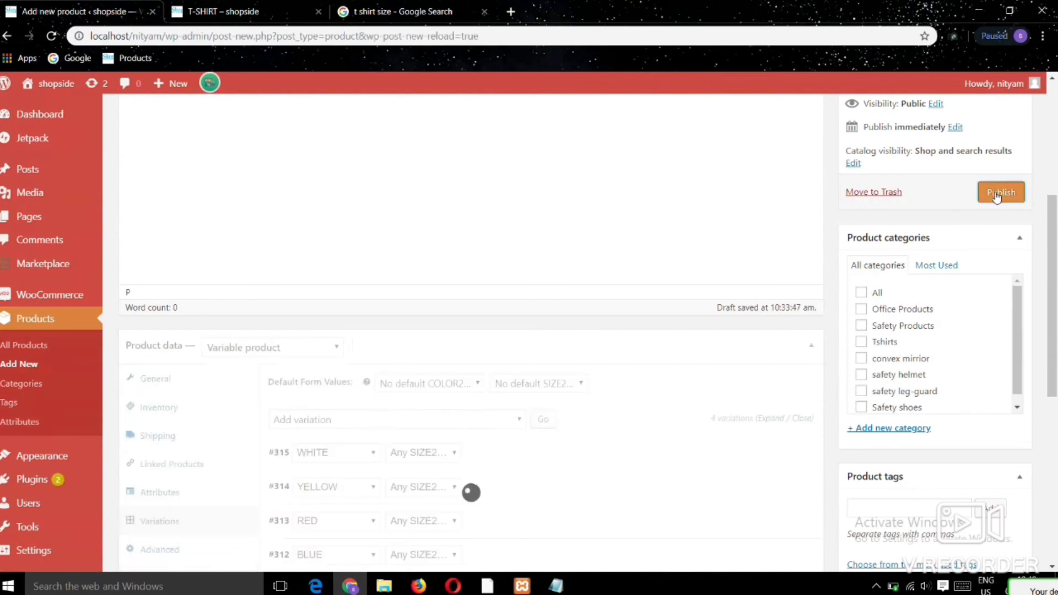
left_click(1053, 178)
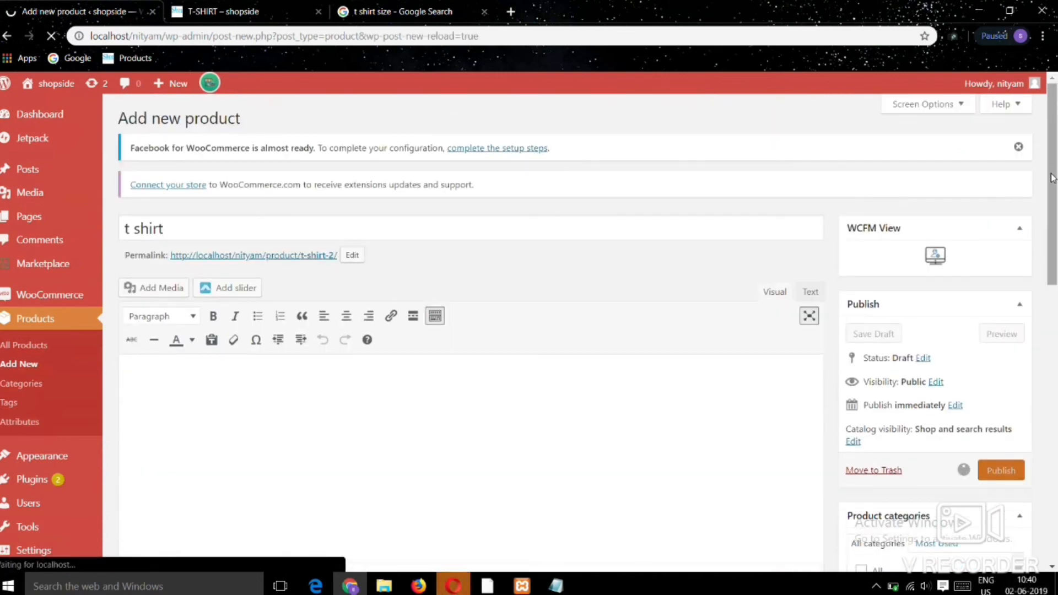